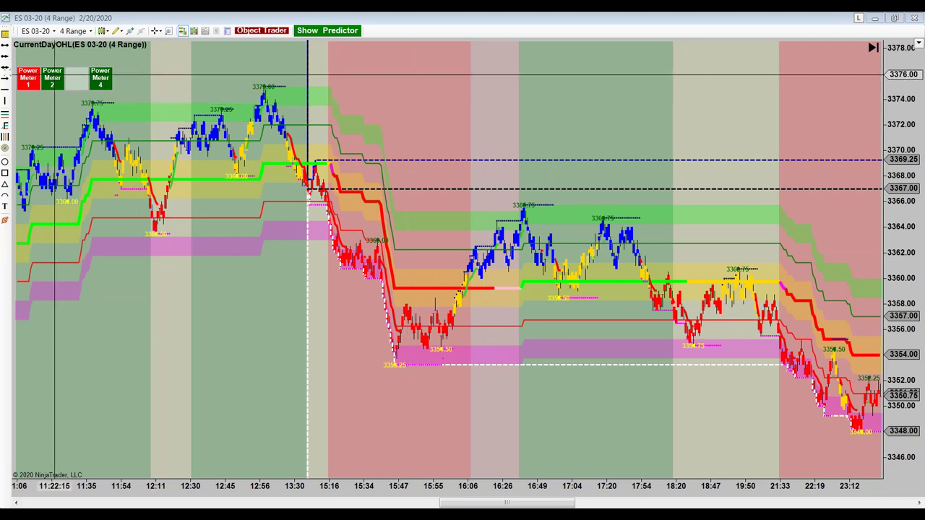
Step: Examine the chart's available instruments and the Object Trader's trade options
left_click(31, 32)
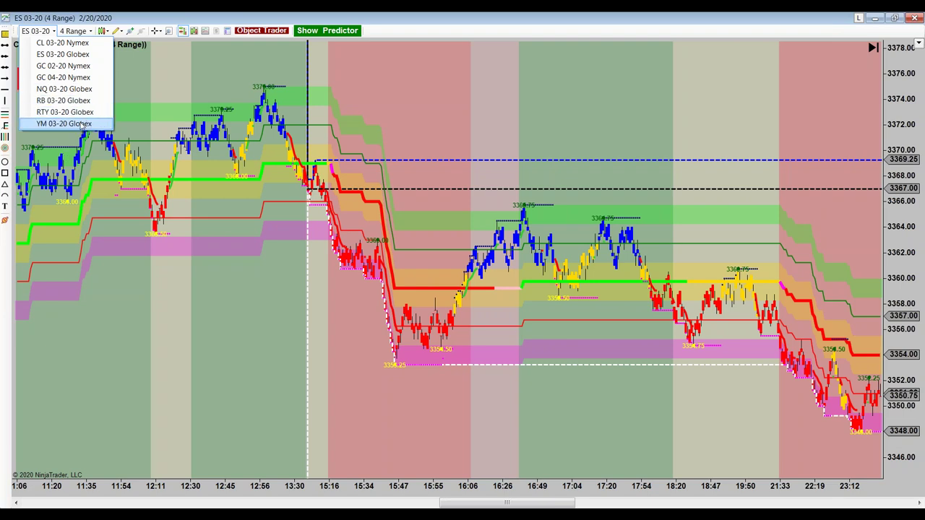
left_click(496, 108)
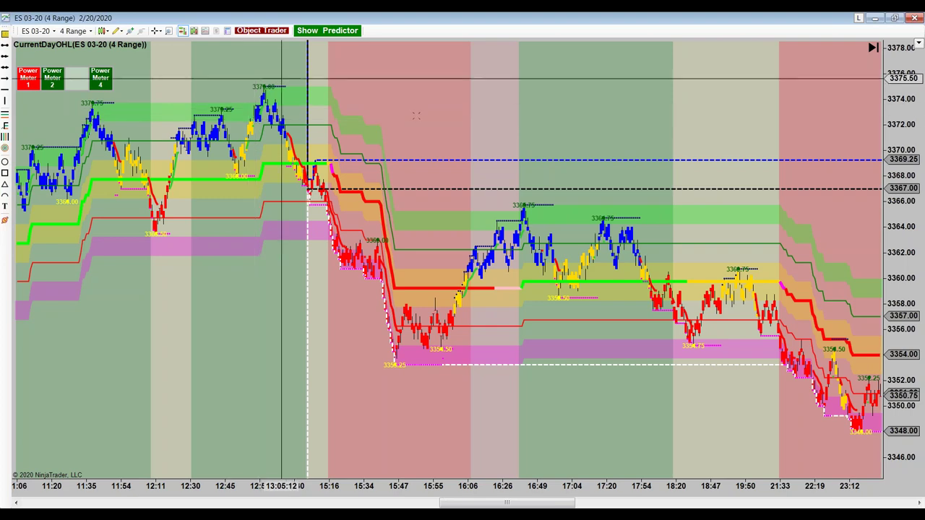
scroll(448, 126, "down", 3)
scroll(408, 132, "down", 1)
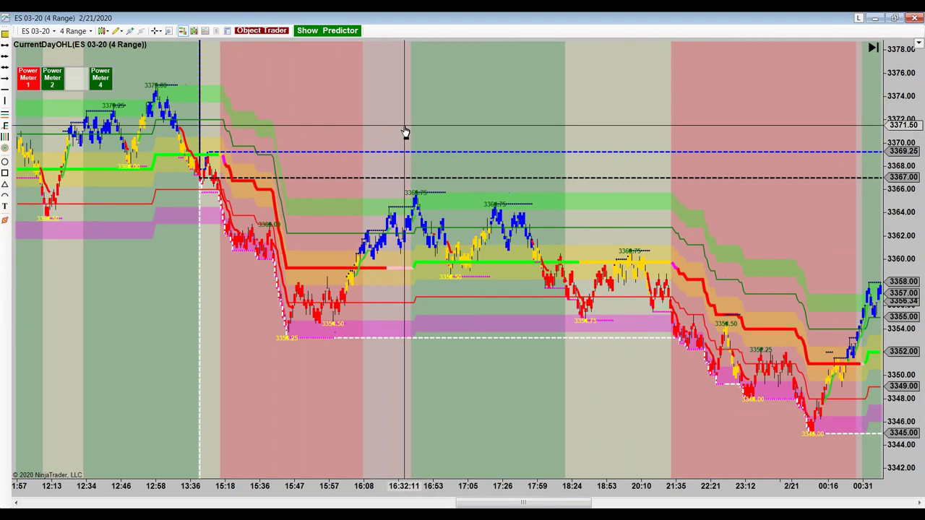
left_click_drag(411, 132, 563, 126)
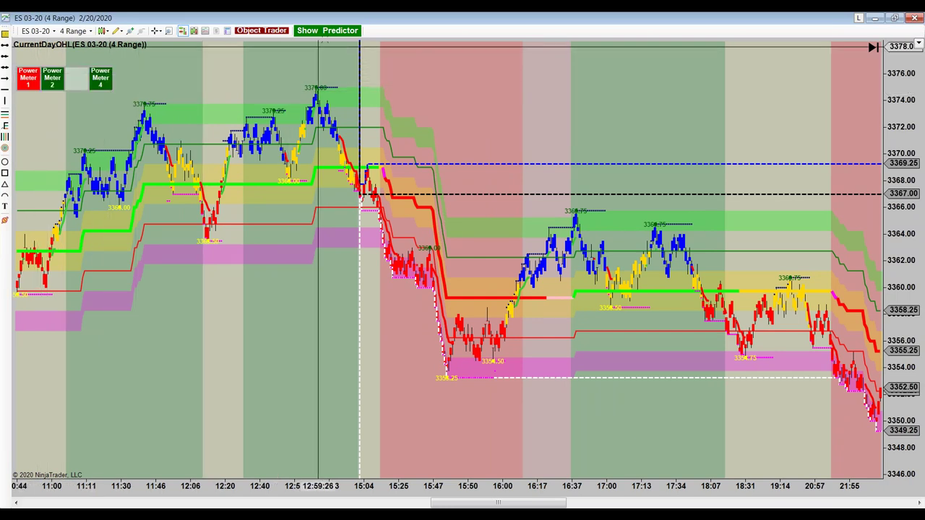
left_click(333, 31)
left_click(334, 31)
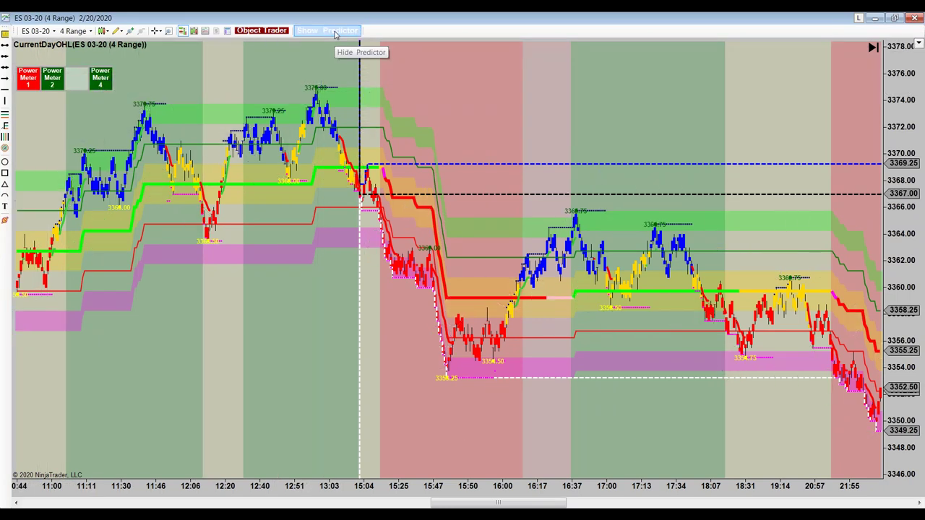
left_click(268, 31)
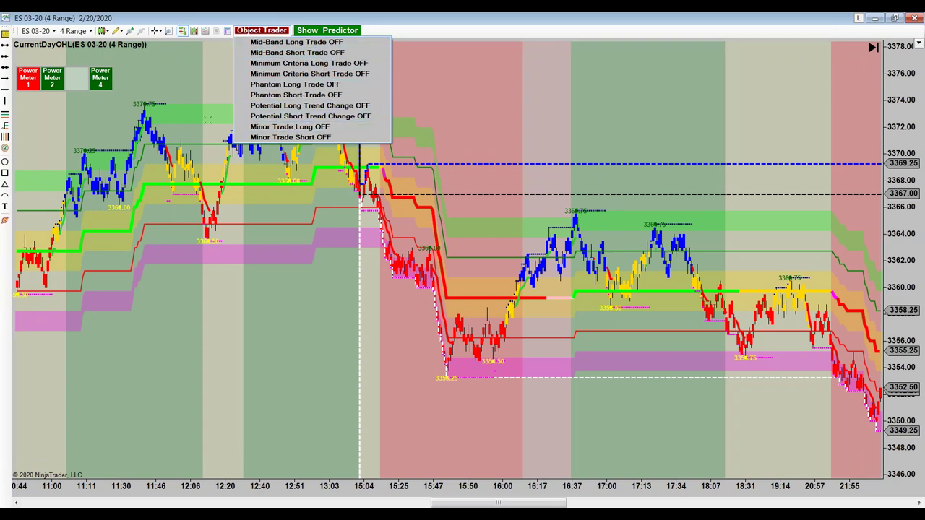
left_click(481, 99)
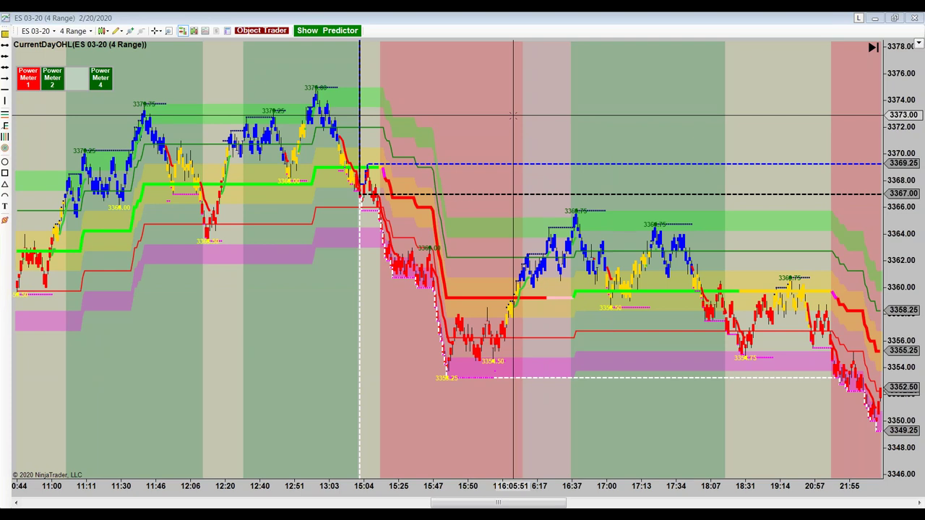
Step: Switch to the pointer and draw an arrow line along the uptrend from about 3350 near 09:48 to about 3368.5 before 13:47
left_click_drag(513, 115, 702, 127)
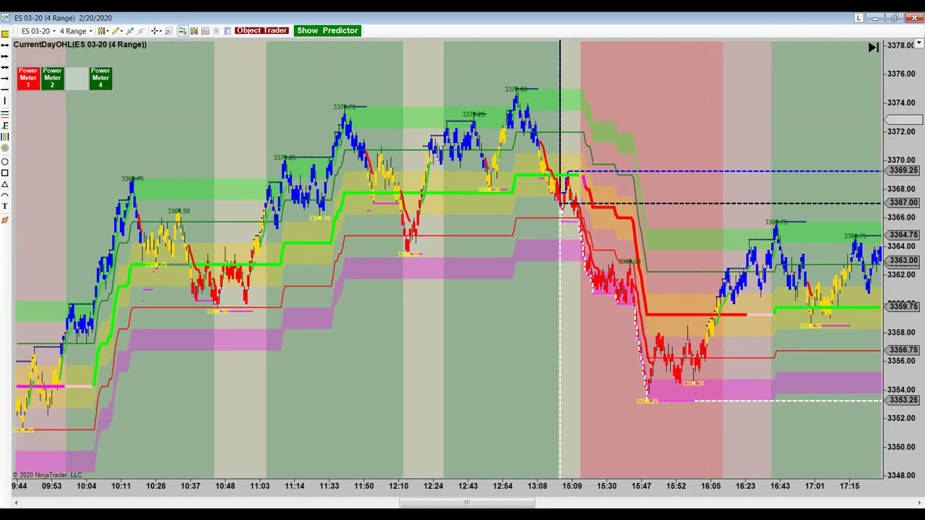
scroll(436, 354, "up", 3)
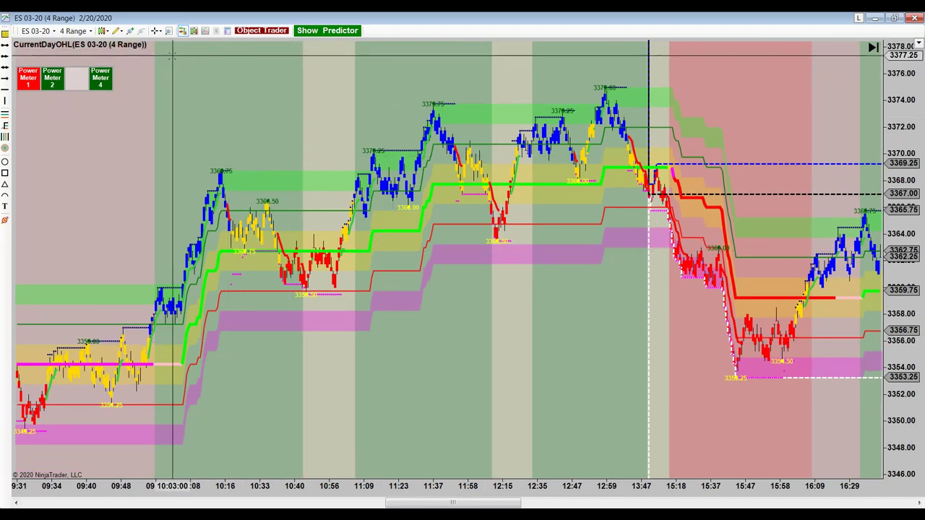
left_click(156, 31)
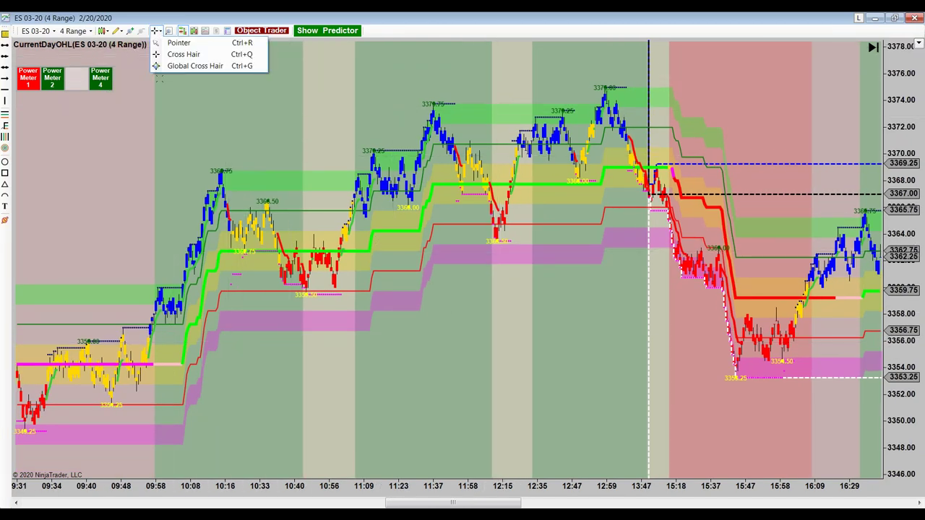
left_click(178, 43)
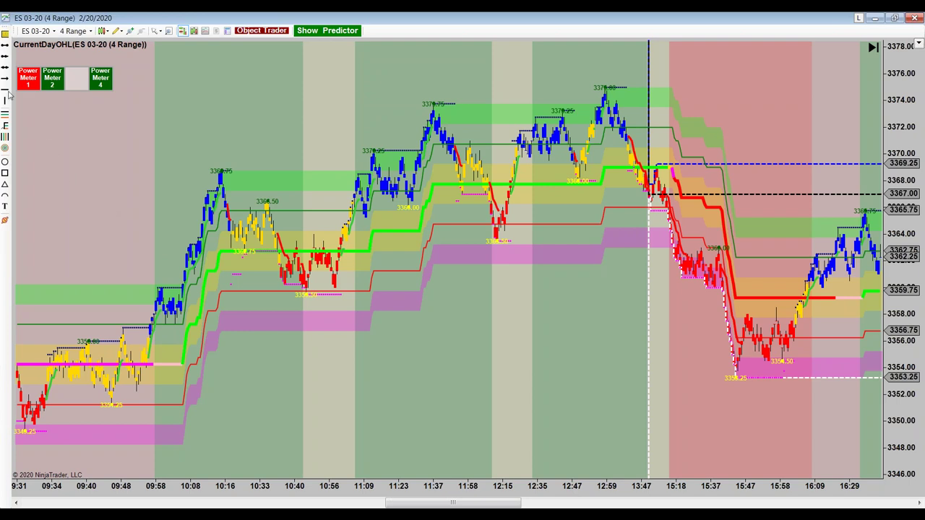
left_click(5, 80)
left_click(115, 420)
left_click(629, 178)
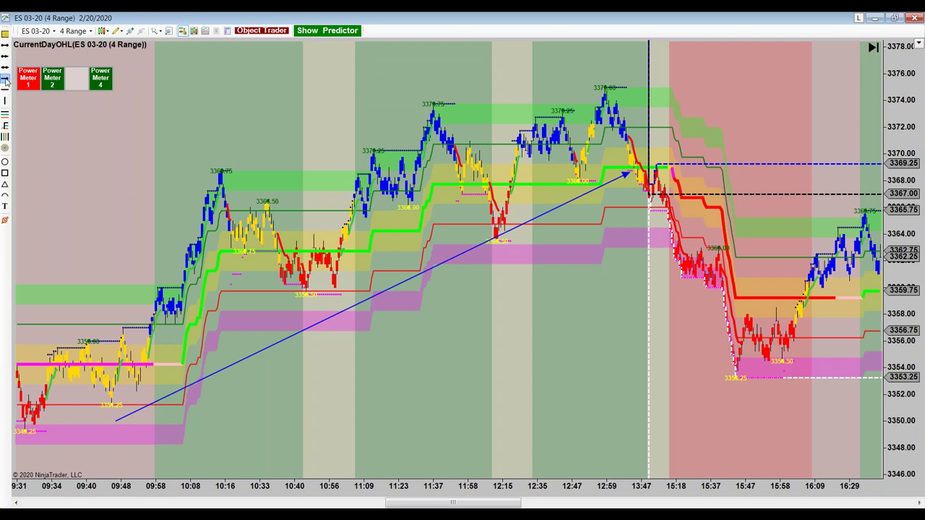
Step: Draw arrow lines marking the rise from about 3356 to the 3368.75 high and the following decline to about 3360
left_click(6, 82)
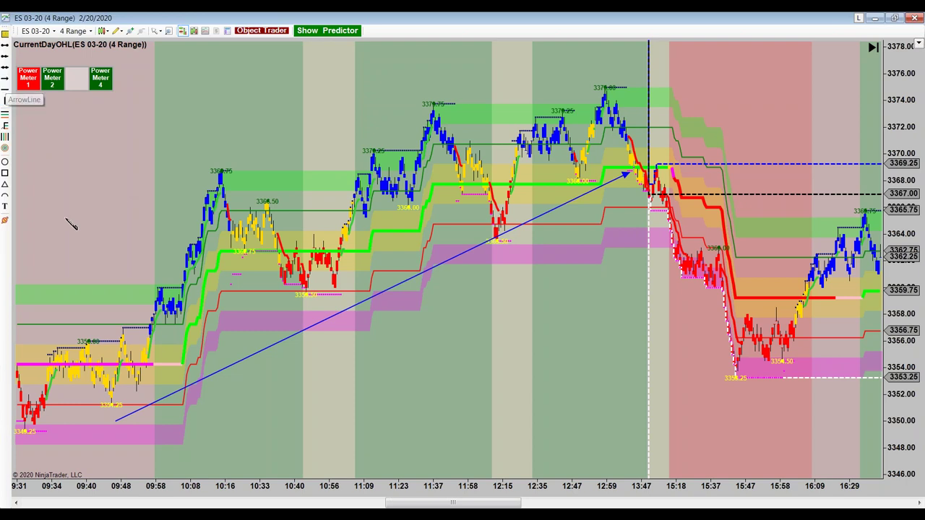
left_click(124, 338)
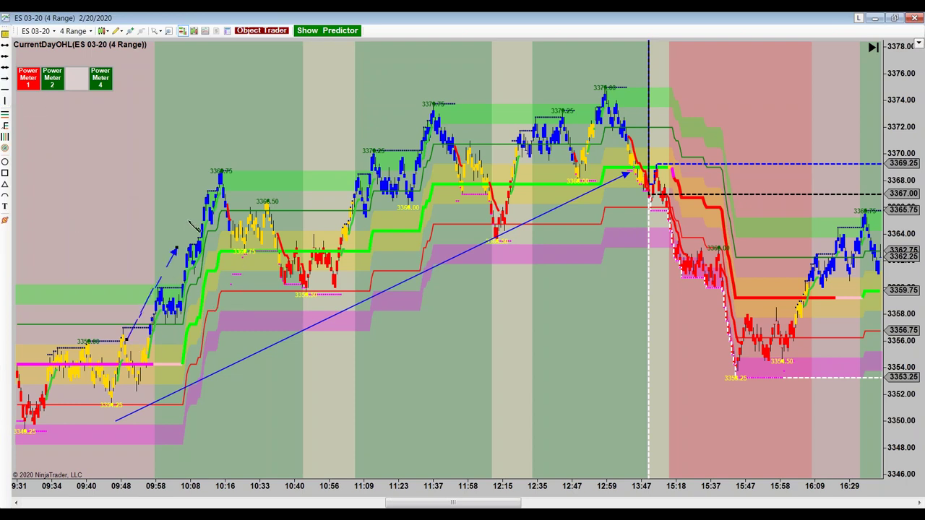
left_click(210, 169)
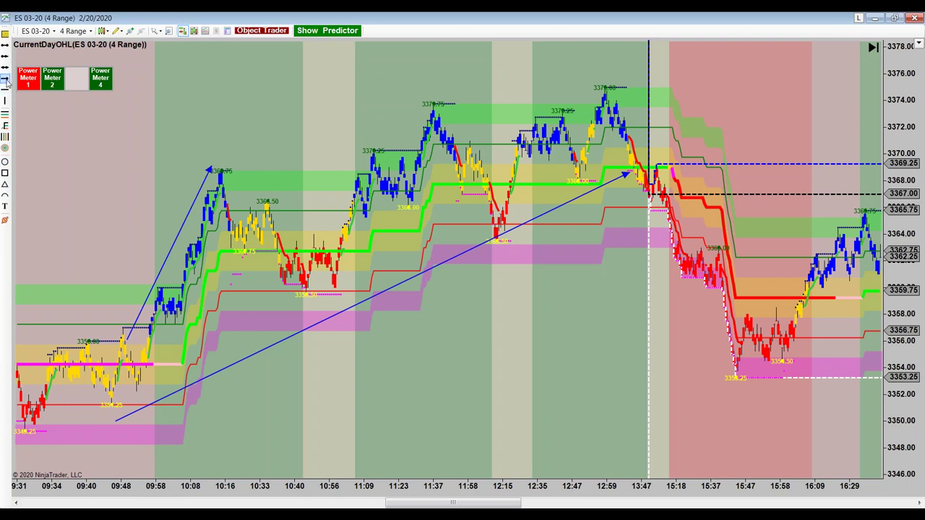
left_click(5, 89)
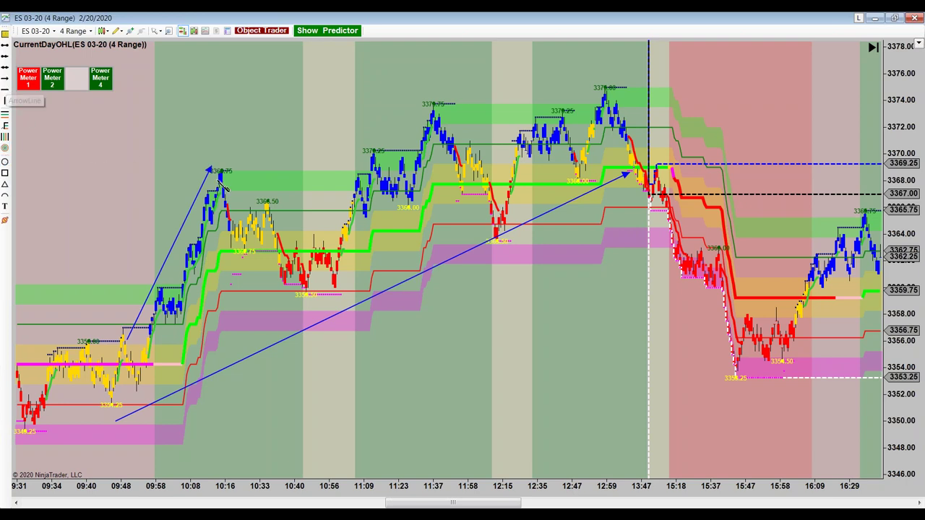
left_click(229, 180)
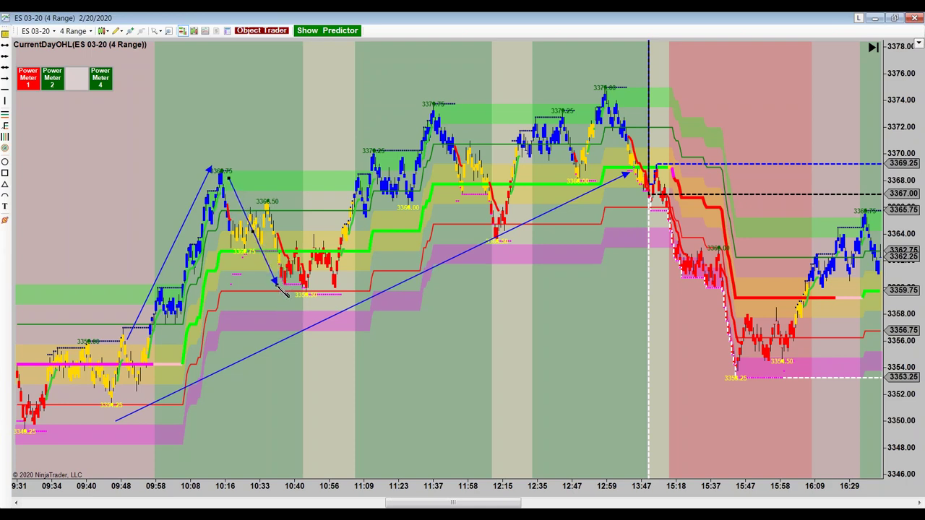
left_click(277, 283)
Step: Draw two overlapping rectangles, one tall and one wide, over the green mid-band line just before 11:09
left_click(350, 233)
left_click(368, 272)
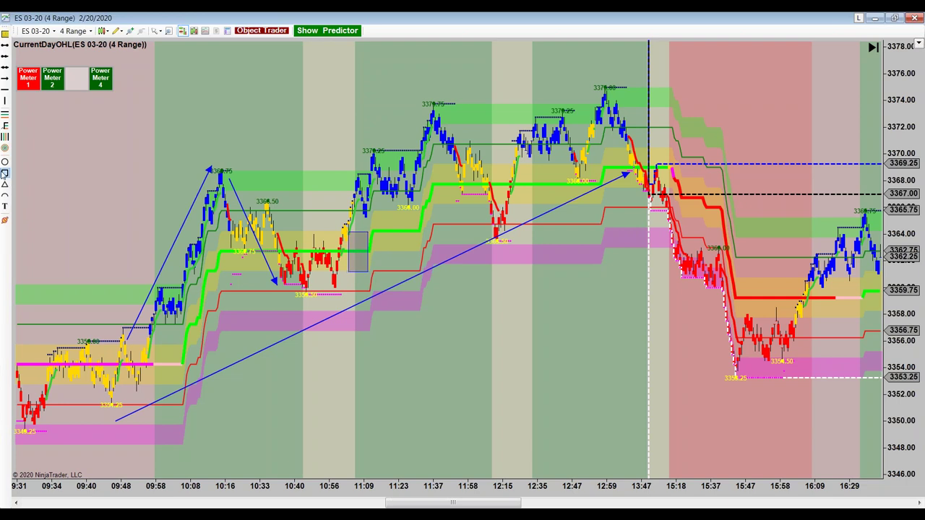
left_click_drag(337, 244, 378, 260)
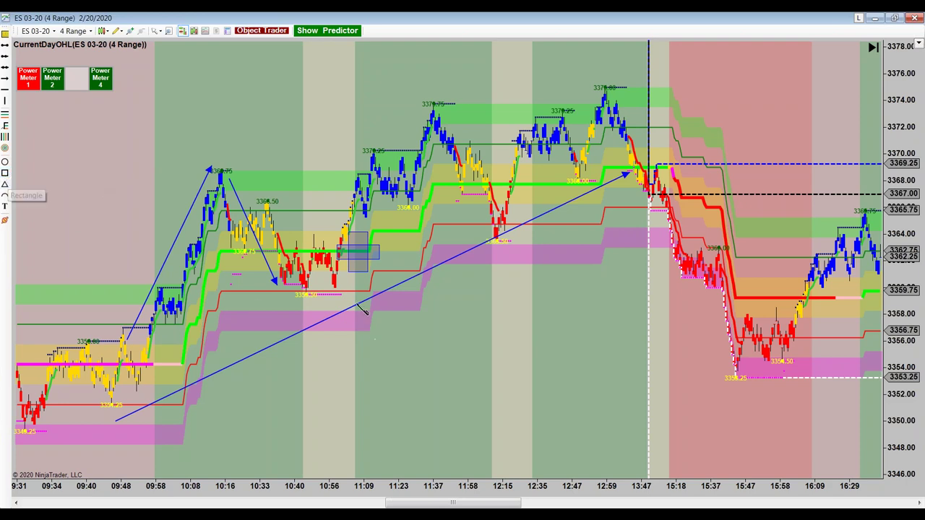
Step: Draw one rectangle below the overlapping boxes at about 3360 to 3361 and another above them at about 3364 to 3366
left_click(340, 273)
left_click(367, 284)
left_click_drag(367, 285, 367, 289)
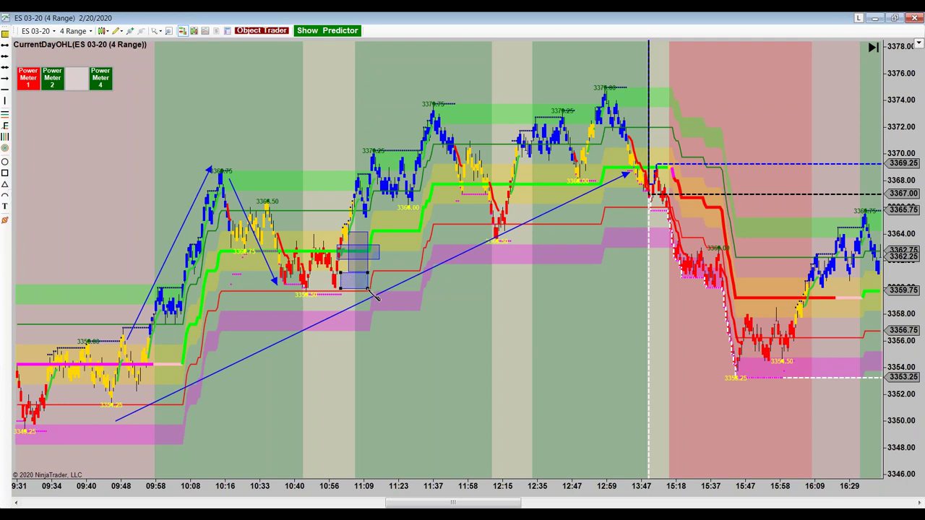
left_click(348, 327)
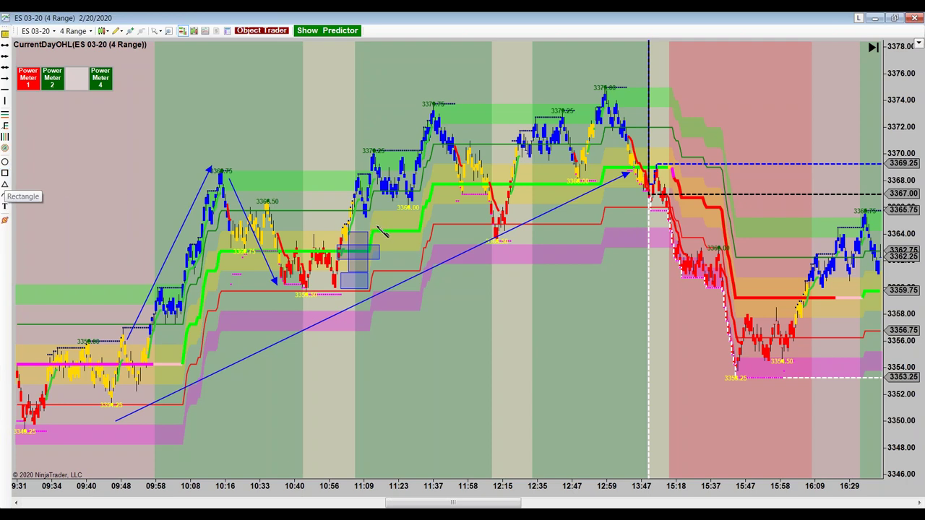
left_click(356, 212)
left_click(387, 233)
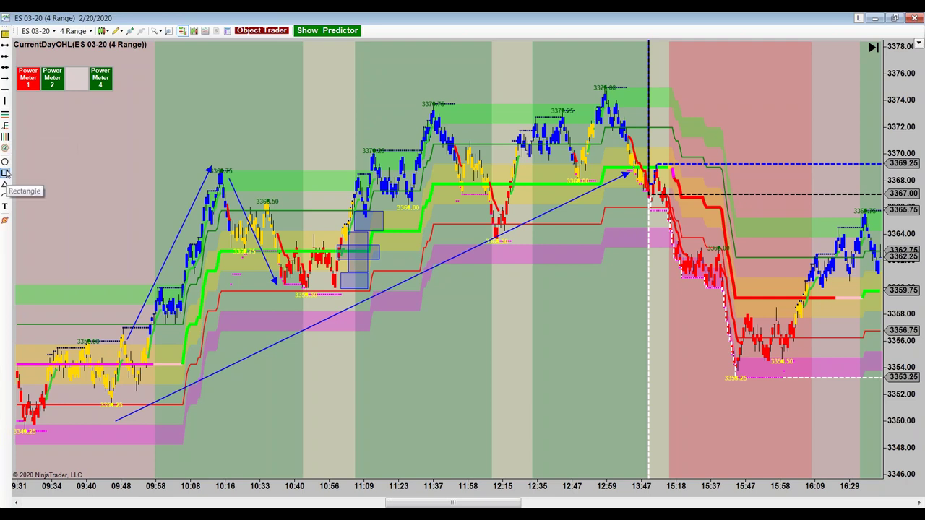
Step: Box the pullback low near 12:15 with a rectangle and draw a short arrow line from it up to the green mid-band line
left_click(5, 174)
left_click_drag(481, 211, 519, 239)
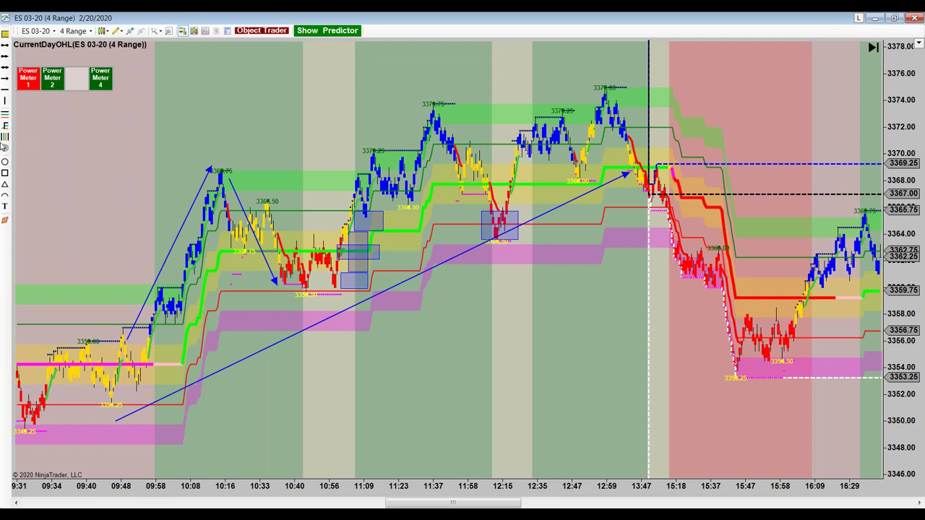
left_click(5, 77)
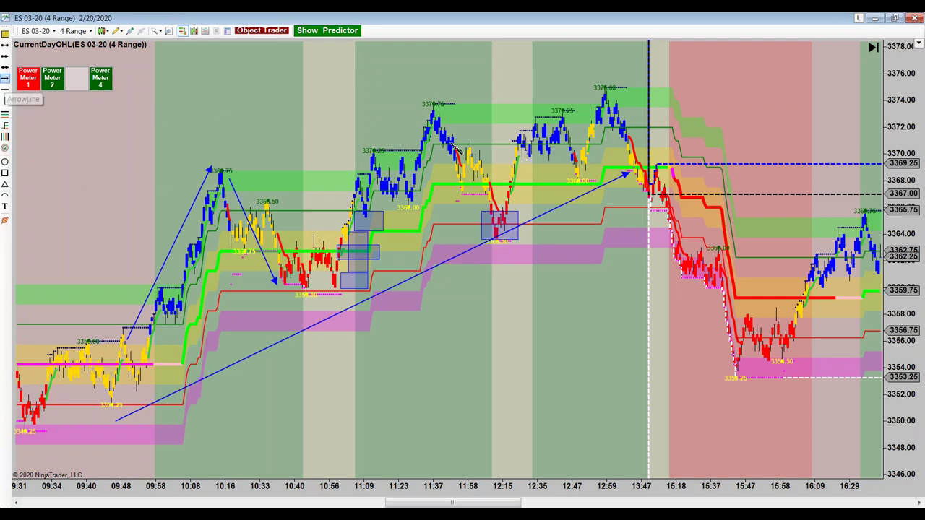
left_click(507, 221)
left_click(522, 187)
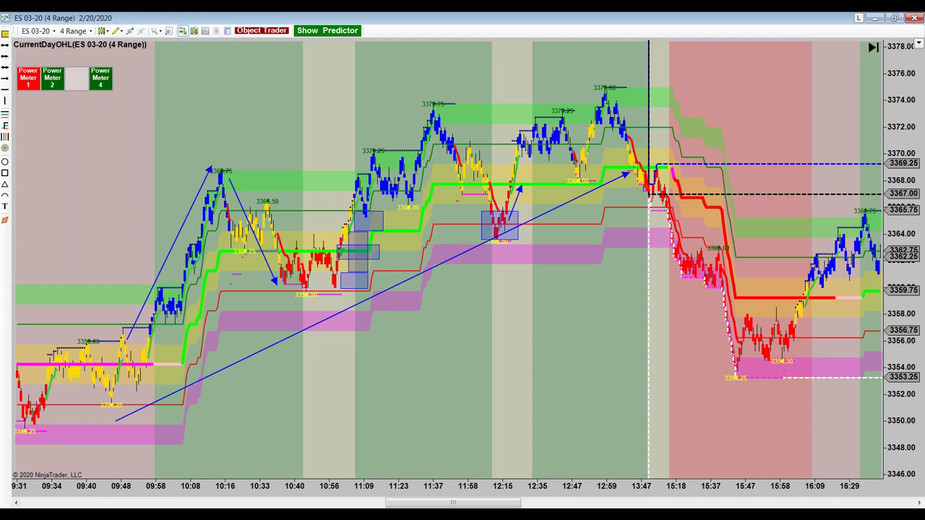
Step: Draw a longer arrow line from the boxed 12:15 low up to the 3373.25 high near 12:47
left_click(4, 81)
left_click(518, 215)
left_click(556, 114)
Step: Box the pullback low near 12:47 at about 3368 and draw an arrow line from it up to the high before 12:59
left_click(4, 173)
left_click_drag(564, 161, 594, 182)
left_click(593, 183)
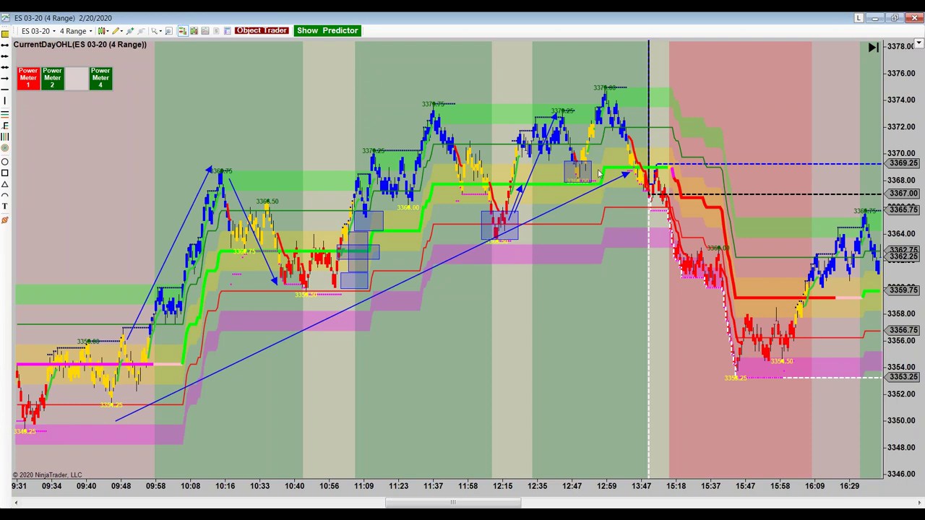
left_click(591, 165)
mouse_move(604, 93)
left_mouse_down()
mouse_move(600, 101)
mouse_move(596, 90)
left_mouse_up()
Step: Draw horizontal arrow lines above price, one from about 11:30 to the vertical session line and one from that line to about 16:29
mouse_move(416, 64)
left_mouse_down()
mouse_move(649, 58)
mouse_move(649, 75)
left_mouse_up()
left_click(647, 78)
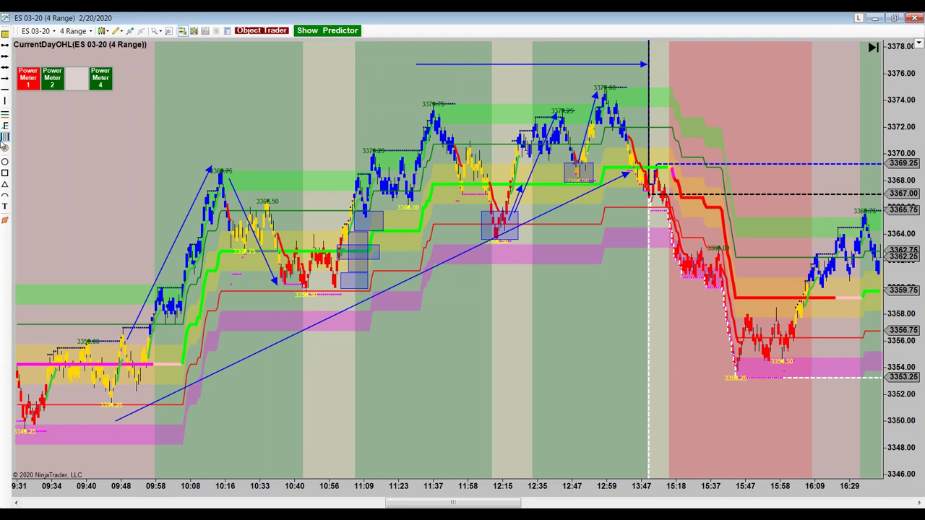
left_click(5, 77)
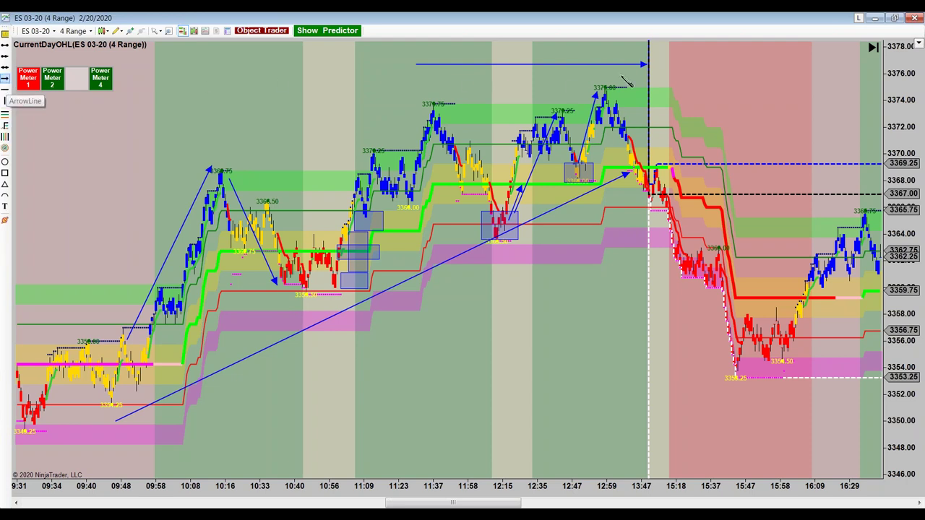
left_click(647, 81)
left_click(784, 93)
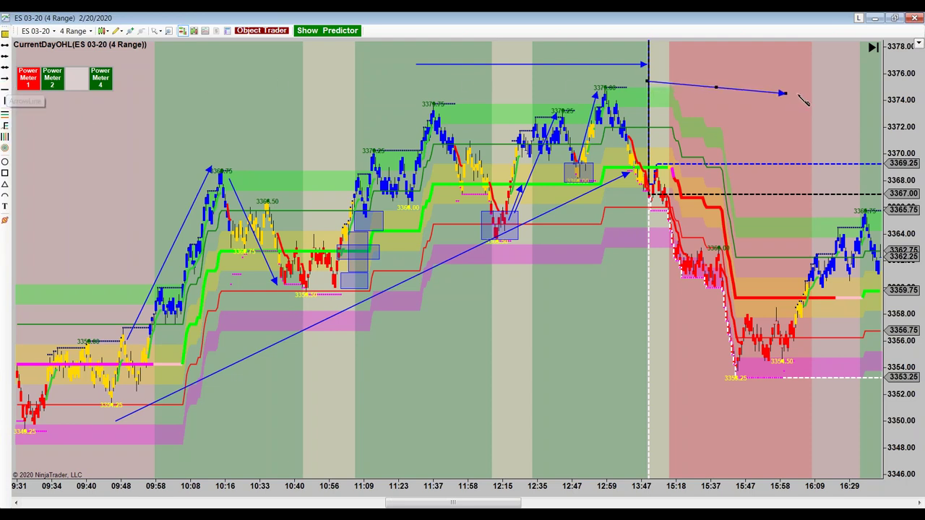
left_click(847, 81)
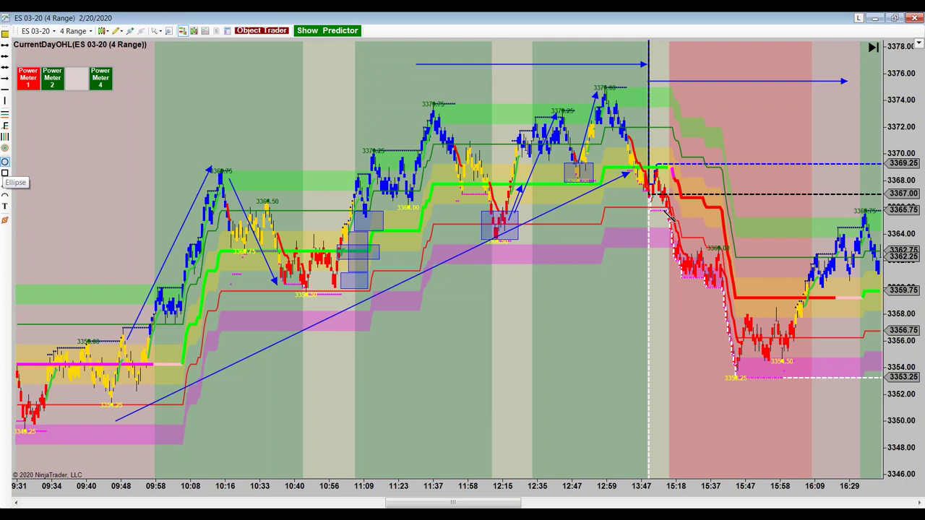
Step: Mark the 3367.00 level with an ellipse at the vertical session line and a rectangle over the black dashed line
left_click_drag(649, 193, 662, 203)
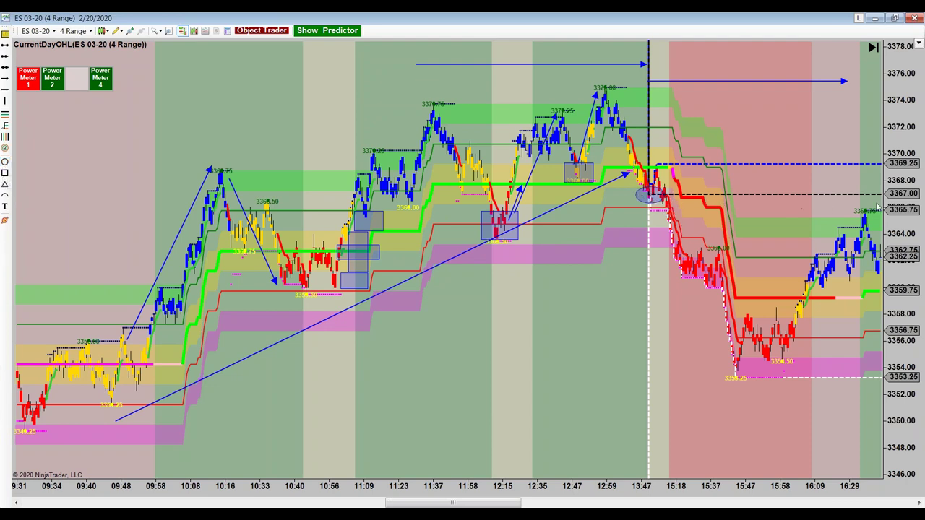
left_click(4, 172)
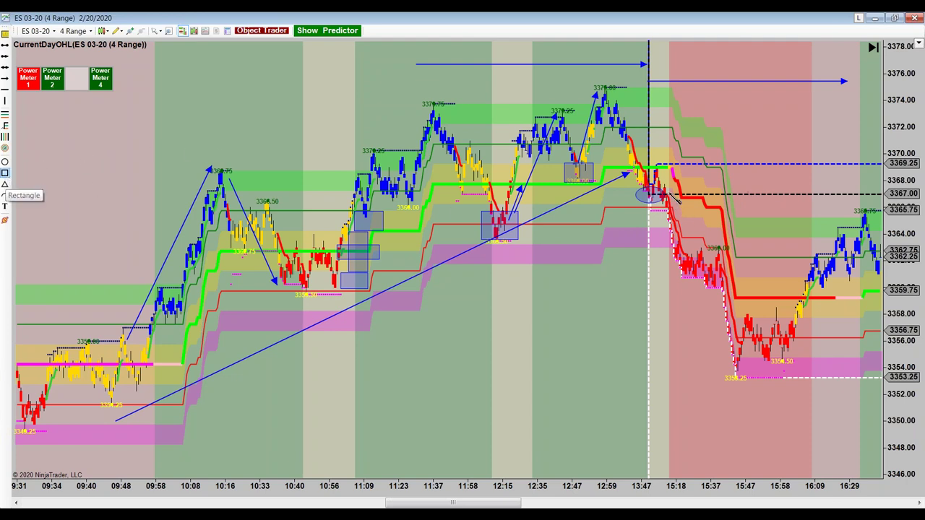
left_click(669, 190)
left_click(719, 207)
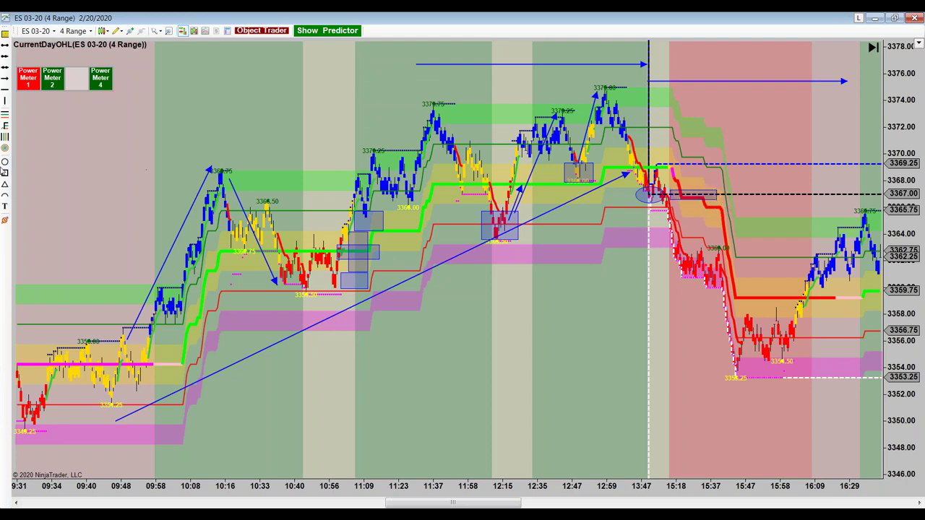
Step: Draw a rectangle over the start of the blue dashed line at 3369.25
left_click(5, 173)
left_click(655, 158)
left_click(689, 170)
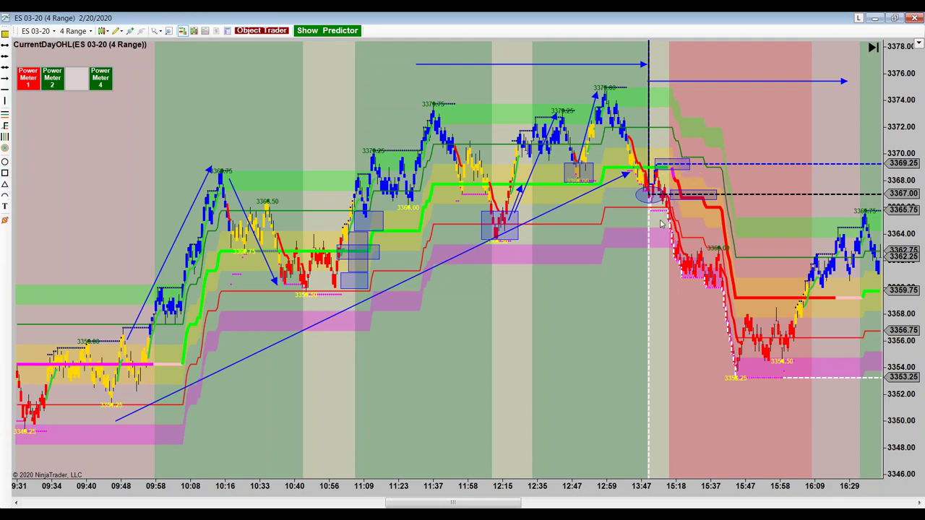
Step: Box the price level just below the ellipse and draw an arrow line from it down to the 3353.25 low near 15:47
left_click(5, 172)
left_click(648, 205)
left_click(659, 212)
left_click(732, 364)
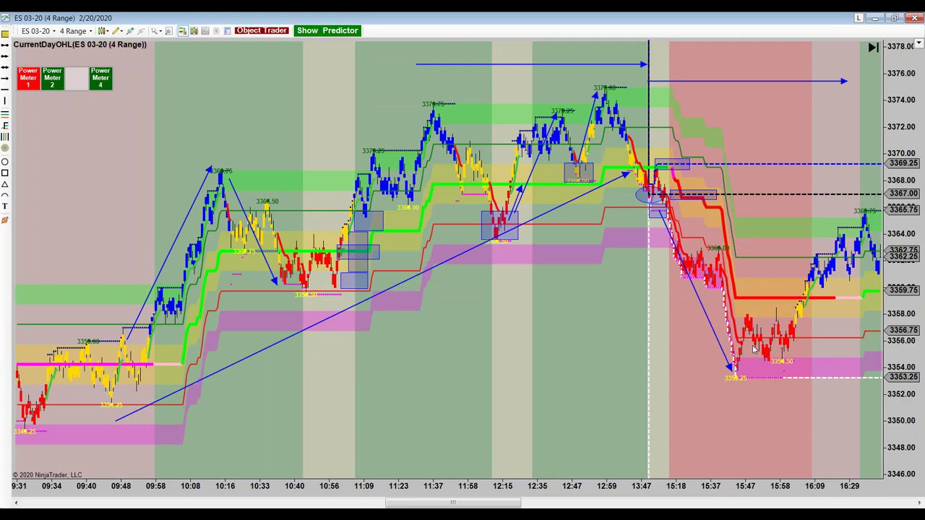
Step: Draw arrow lines from about 15:57 up to the 3365.75 high and from that high down to the green 3359.75 line
left_click_drag(615, 327, 551, 353)
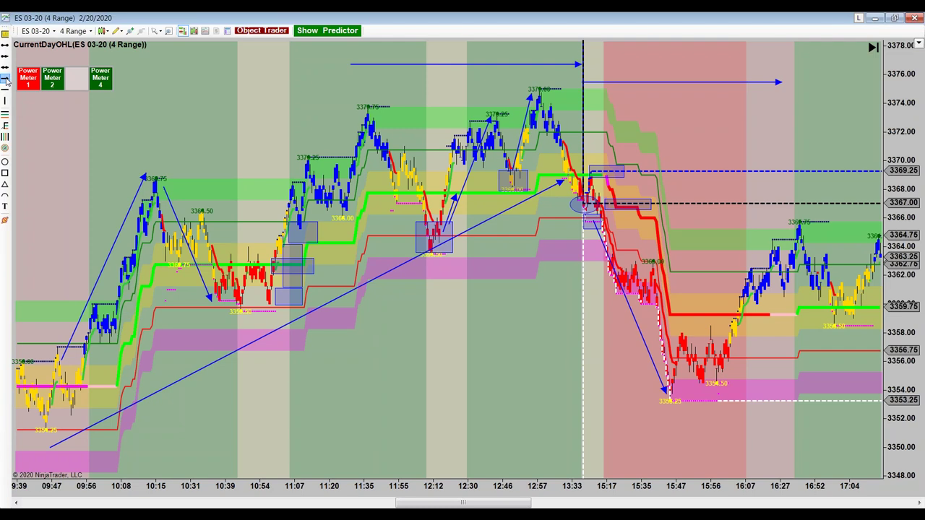
left_click(715, 333)
left_click(791, 211)
left_click(5, 78)
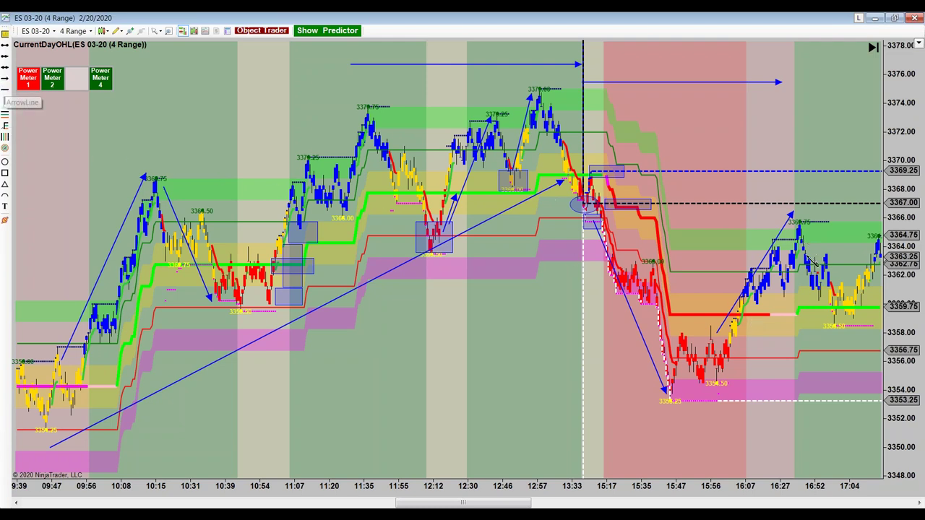
left_click(809, 267)
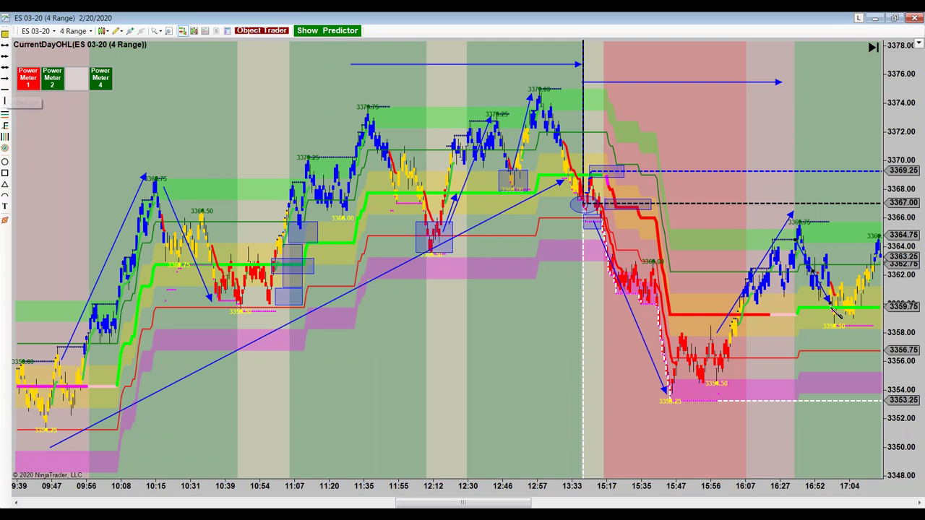
left_click(828, 308)
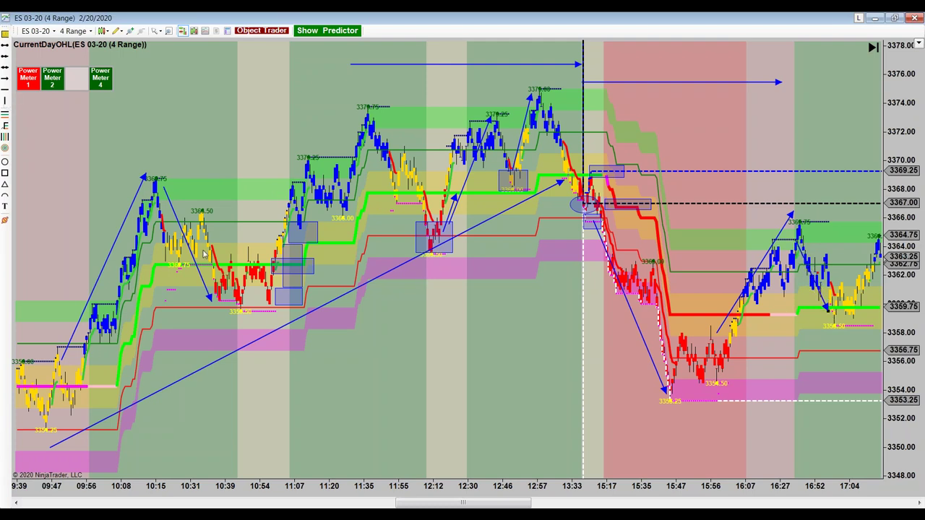
Step: Box the pullback on the green 3359.75 line near 17:00 and draw two small ellipses over the bars along the box's upper edge
left_click(5, 173)
left_click(828, 296)
left_click(863, 323)
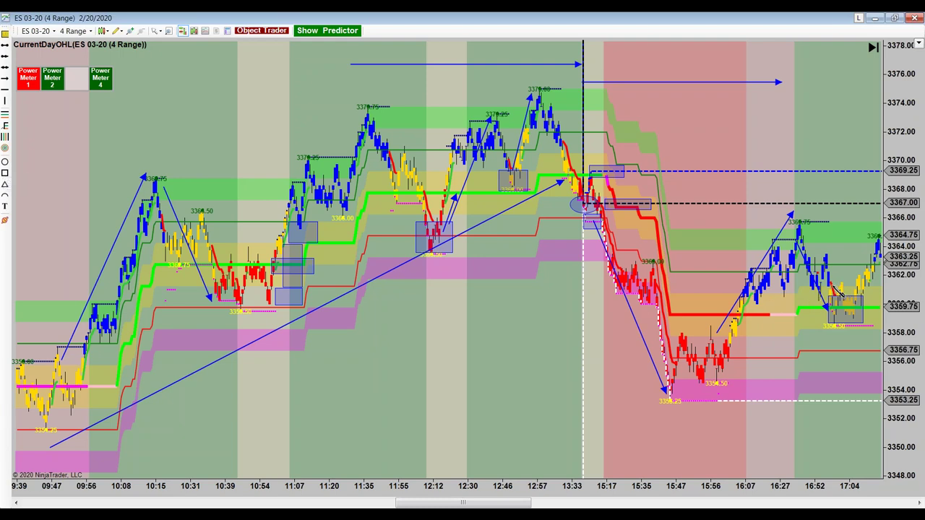
left_click_drag(841, 292, 850, 302)
left_click(5, 162)
mouse_move(850, 288)
left_mouse_down()
mouse_move(869, 309)
mouse_move(860, 302)
left_mouse_up()
Step: Draw a large rectangle over the price action above about 3359, from about 16:05 to 18:10
left_click_drag(533, 374, 438, 353)
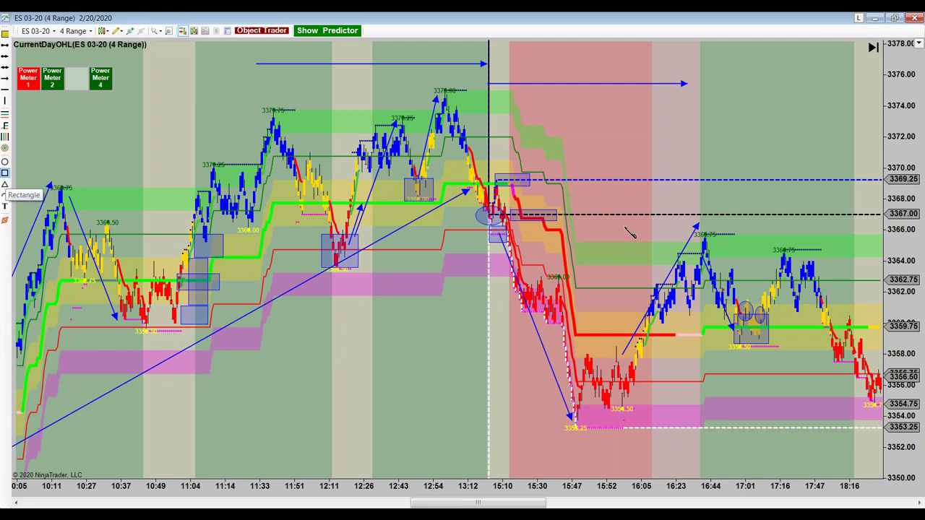
mouse_move(633, 233)
left_mouse_down()
mouse_move(678, 318)
mouse_move(747, 345)
mouse_move(809, 350)
mouse_move(838, 336)
left_mouse_up()
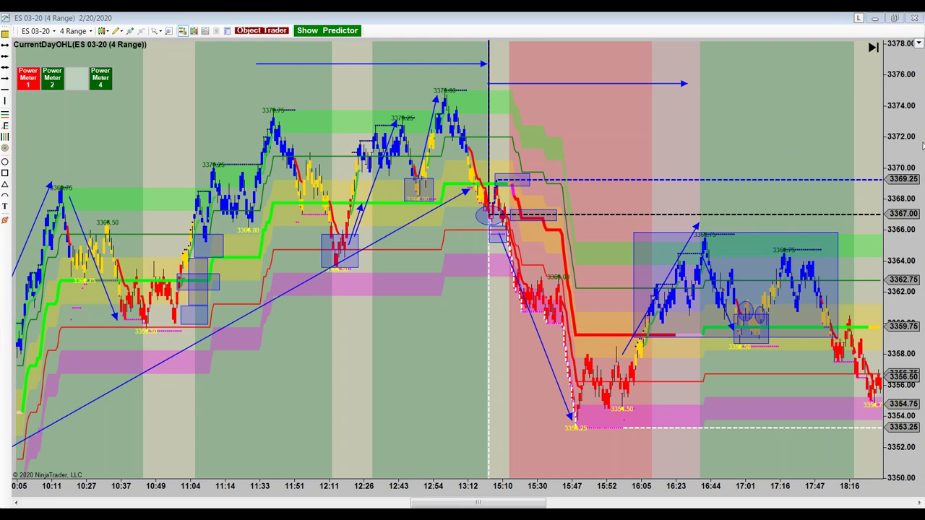
Step: Draw an arrow line from the large rectangle's lower edge near 18:02 down to the 3354.75 low
scroll(723, 137, "down", 5)
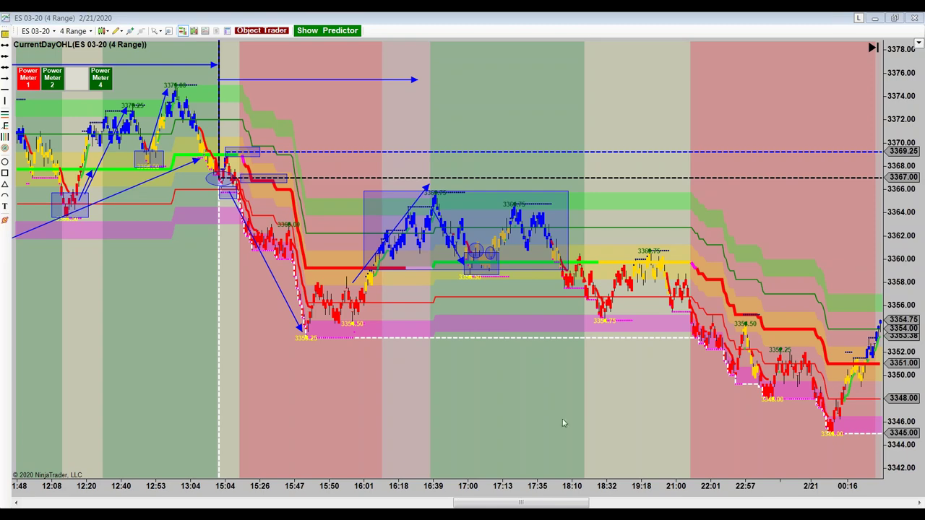
scroll(550, 462, "up", 3)
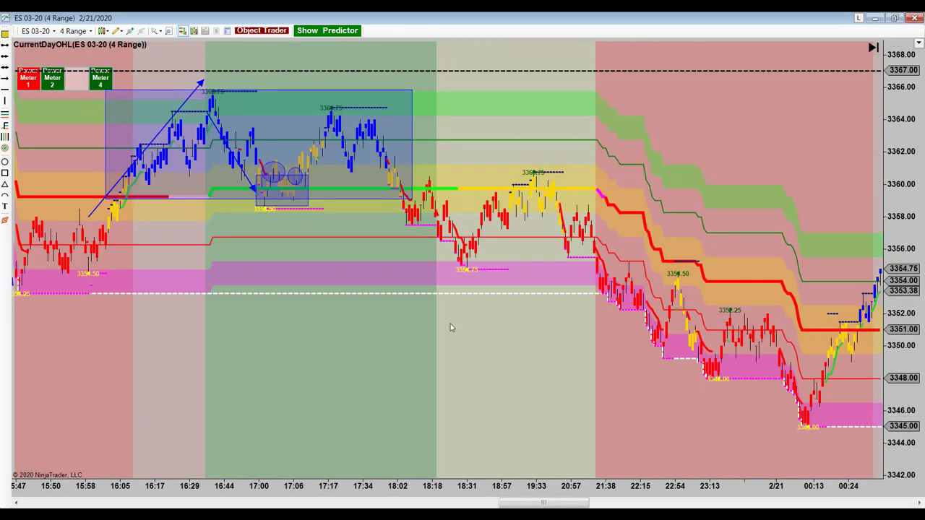
left_click(8, 80)
mouse_move(389, 190)
left_mouse_down()
mouse_move(431, 257)
mouse_move(456, 264)
left_mouse_up()
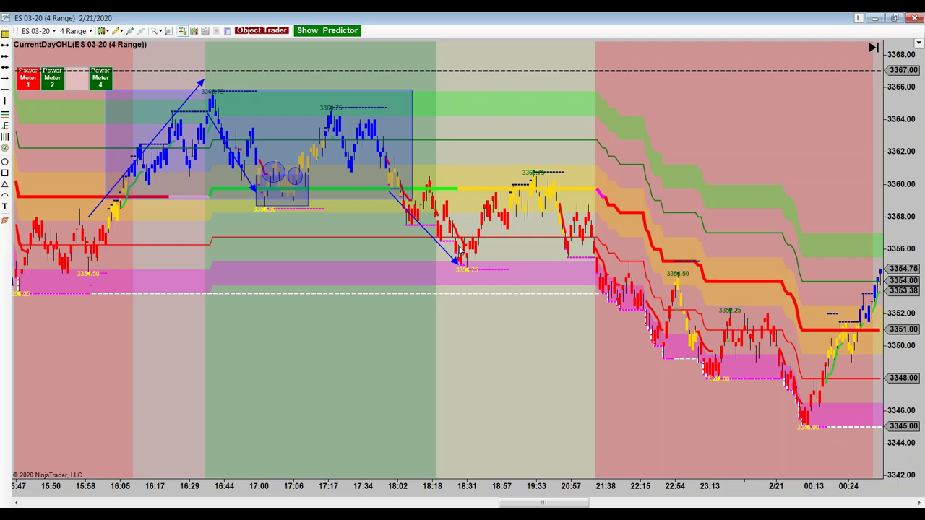
Step: Box the bars at the 3354.75 low and draw a short horizontal arrow line pointing at that box
left_click_drag(284, 359, 691, 404)
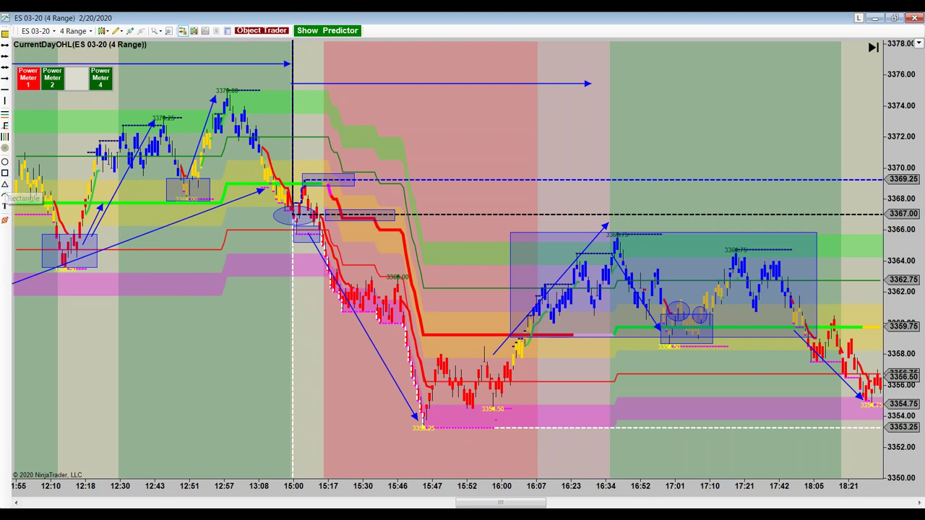
left_click_drag(850, 376, 882, 397)
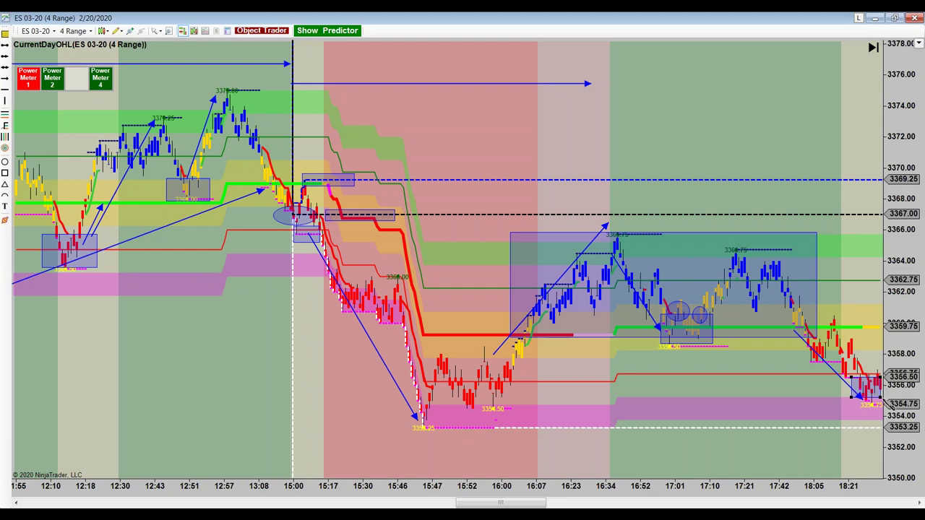
left_click(886, 405)
left_click(814, 397)
left_click(855, 400)
left_click(853, 397)
Step: Draw an ellipse around the 3365.75 high near 16:39
left_click(4, 163)
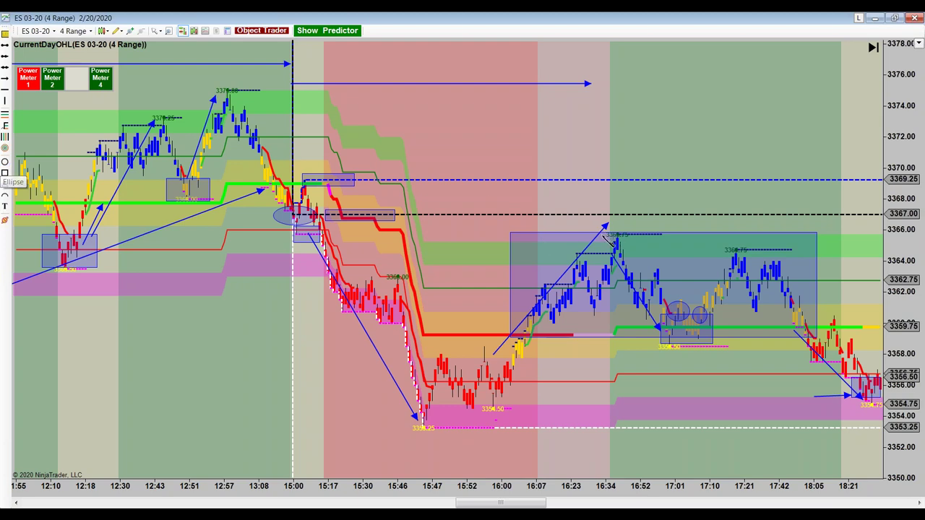
left_click(600, 226)
left_click(632, 263)
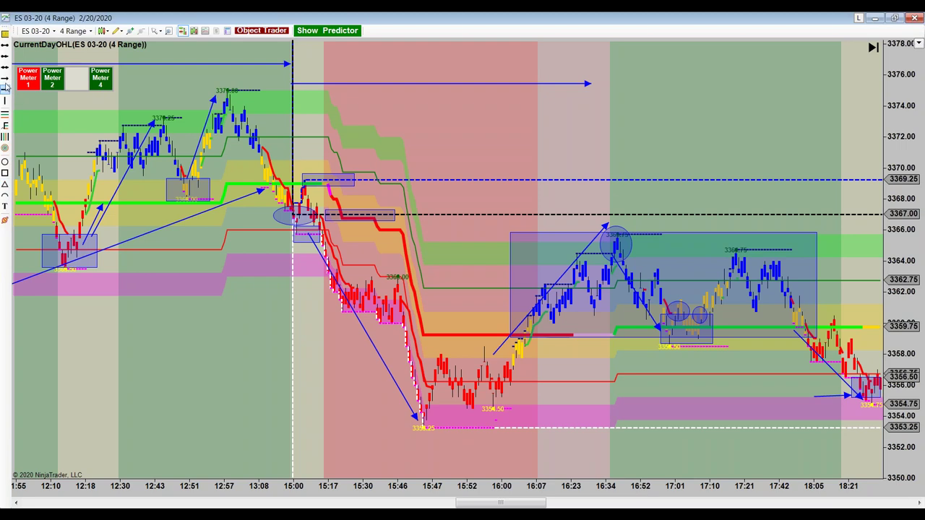
Step: Draw an arrow line from the box at the 3354.75 low up to the 3359.75 line and box the level there
left_click(5, 78)
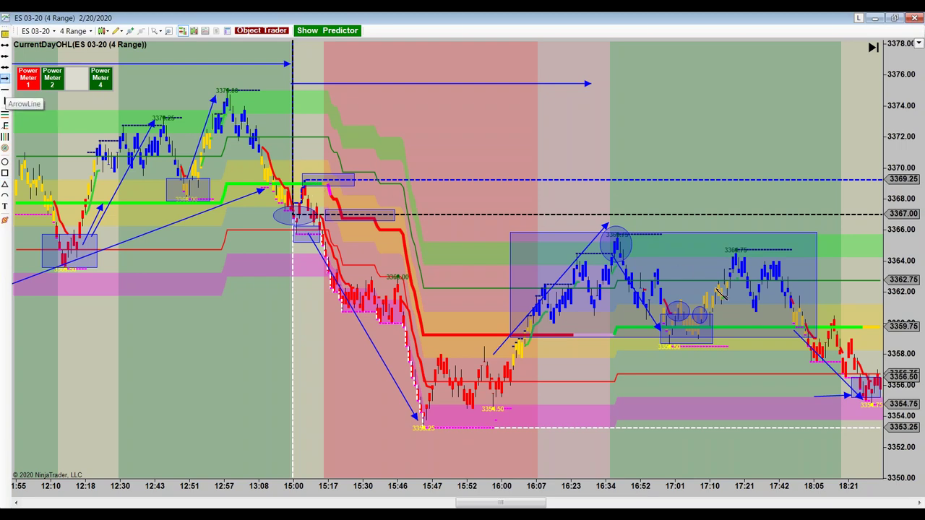
left_click(868, 379)
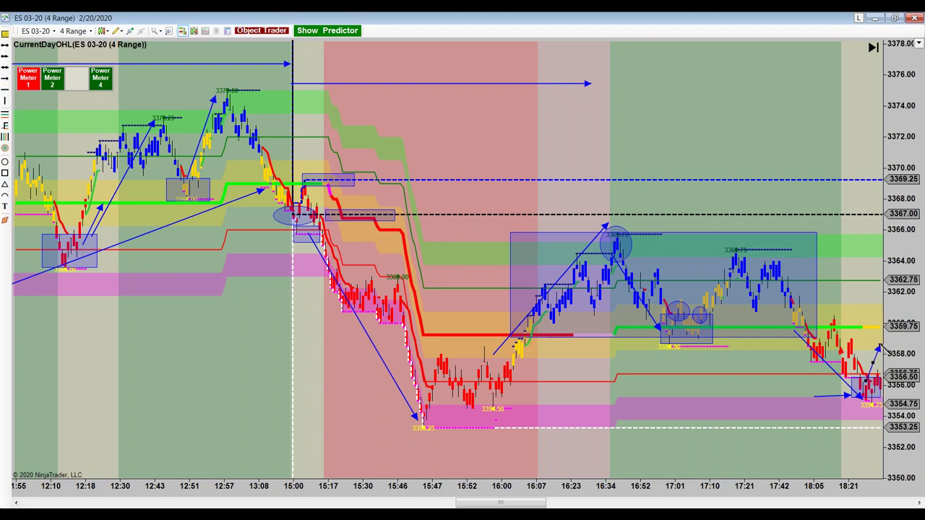
left_click(874, 333)
left_click(845, 315)
left_click(878, 346)
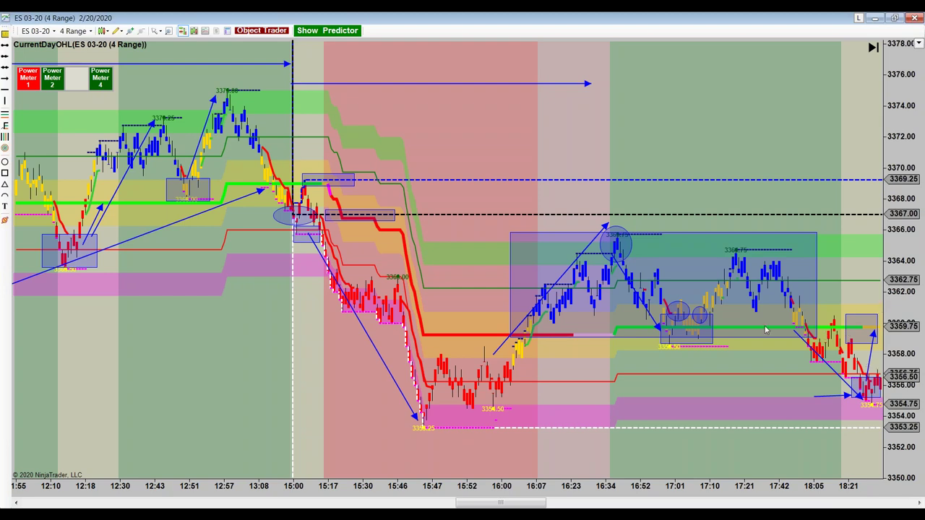
Step: Place a new text annotation above the large rectangle, near 16:24 and about 3372
left_click(5, 194)
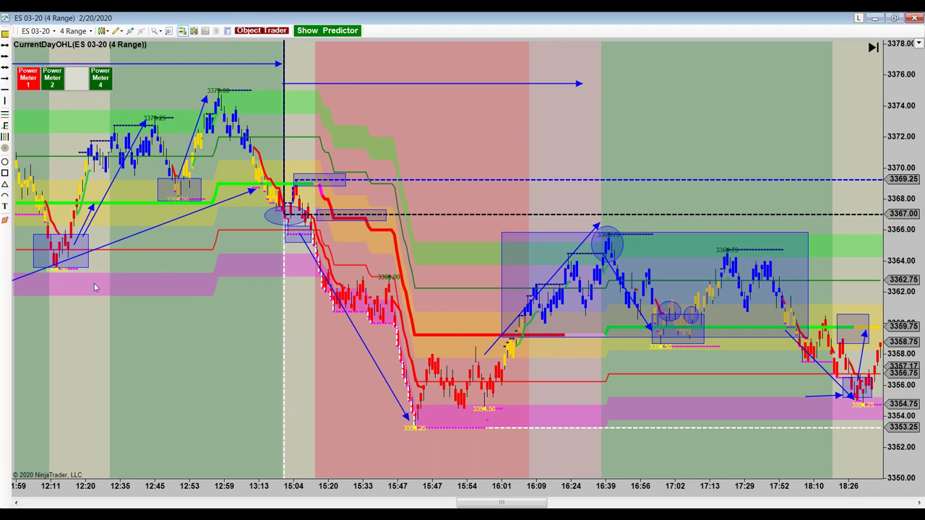
left_click(5, 207)
left_click(571, 127)
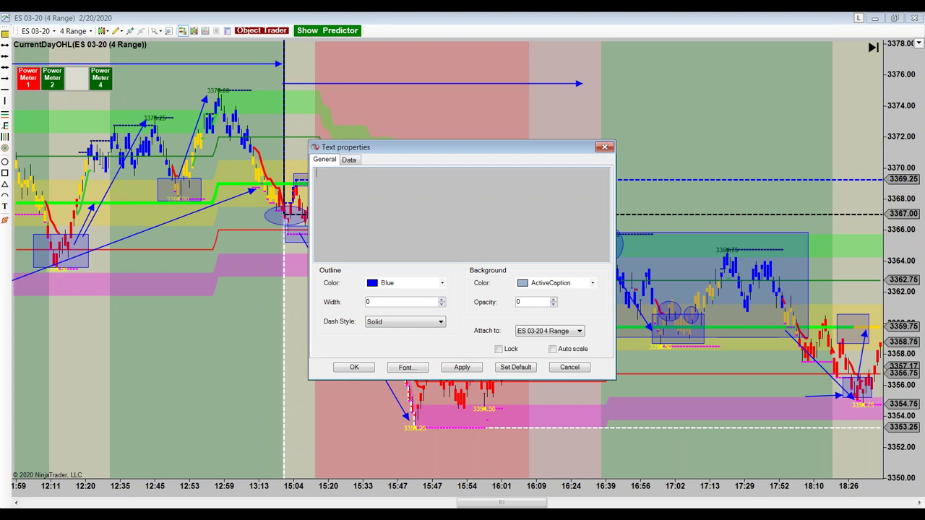
type("Never Ever")
key("BackSpace")
key("BackSpace")
key("BackSpace")
key("BackSpace")
key("BackSpace")
key("BackSpace")
key("BackSpace")
key("BackSpace")
key("BackSpace")
Step: Write the note "You should not buy or sell thrus moves, Wait for the retracement to enter the trade" and apply it
type("You should not buy or sell thrus m")
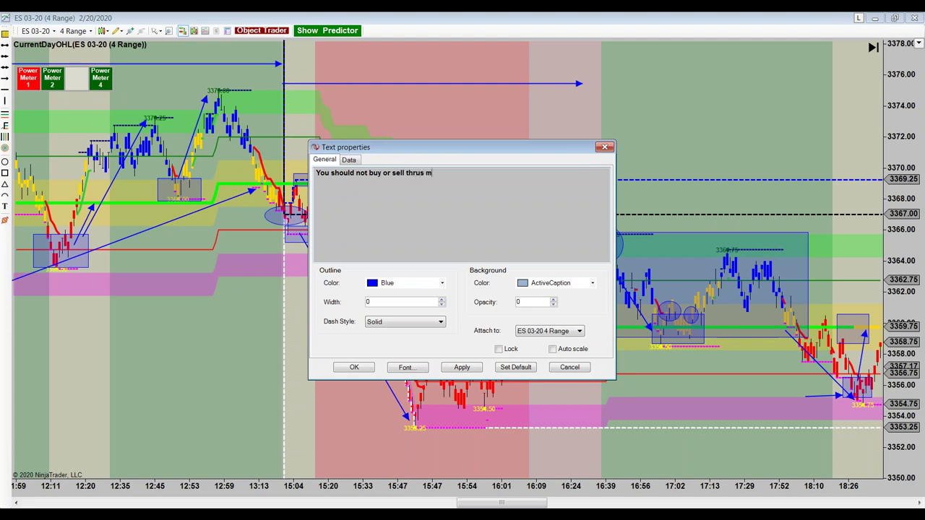
type("oves, ")
type("Wait")
type(" for the r")
type("etr")
type("aceme")
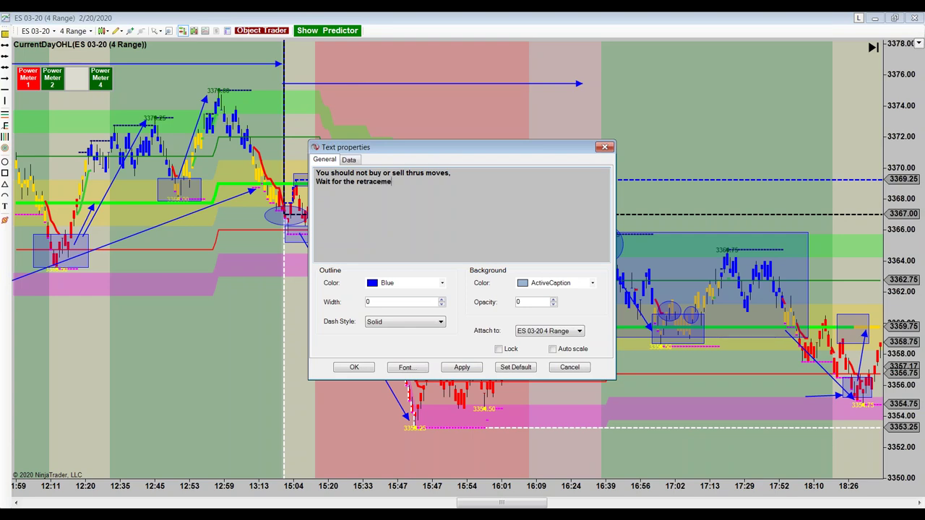
key("BackSpace")
key("BackSpace")
type("ment to ejter th")
key("BackSpace")
key("BackSpace")
key("BackSpace")
key("BackSpace")
key("BackSpace")
key("BackSpace")
type("nter the trade")
left_click(358, 367)
Step: Move the text note over the red zone, above the 3369.25 line, and frame it with a rectangle
left_click_drag(589, 127, 459, 120)
left_click(443, 63)
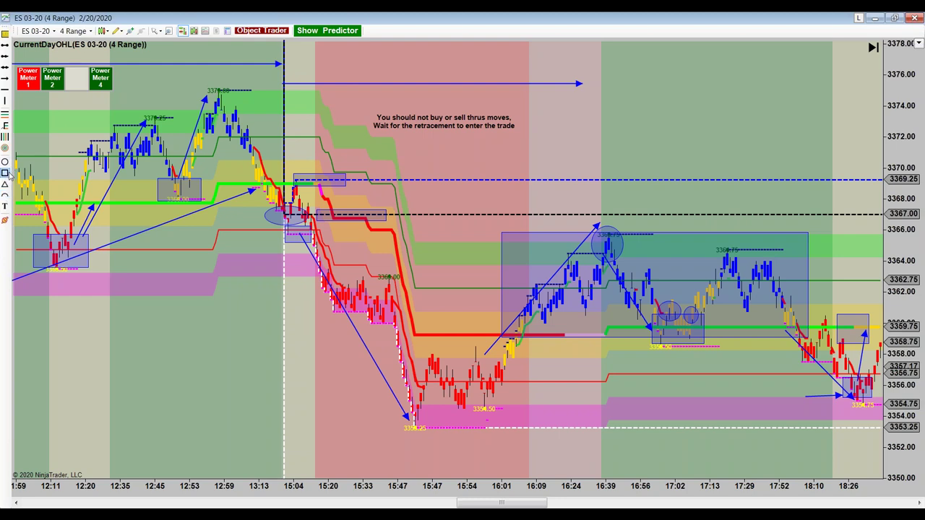
mouse_move(354, 102)
left_mouse_down()
mouse_move(409, 132)
mouse_move(441, 133)
left_mouse_up()
mouse_move(534, 155)
left_mouse_down()
mouse_move(568, 160)
mouse_move(534, 148)
left_mouse_up()
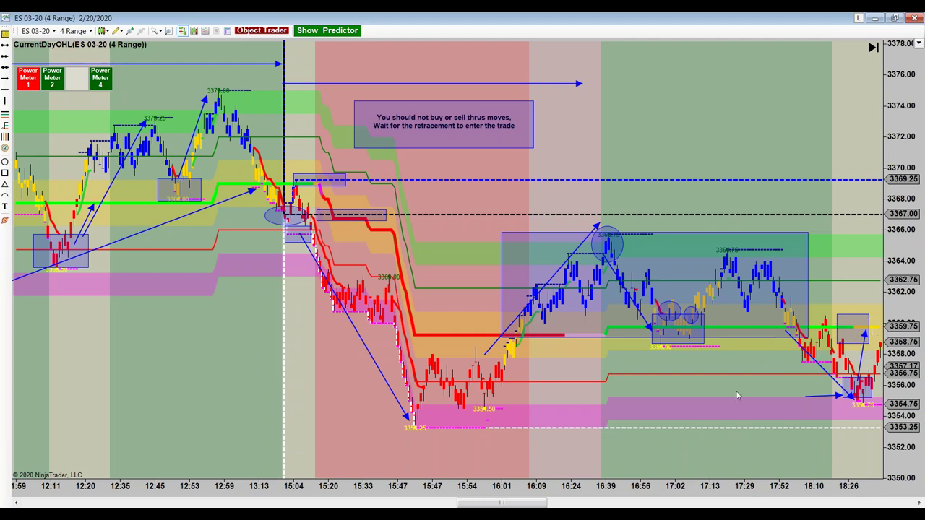
Step: Draw a rectangle over the yellow bars at the 3360.75 high, just after 19:02
left_click_drag(727, 394, 682, 411)
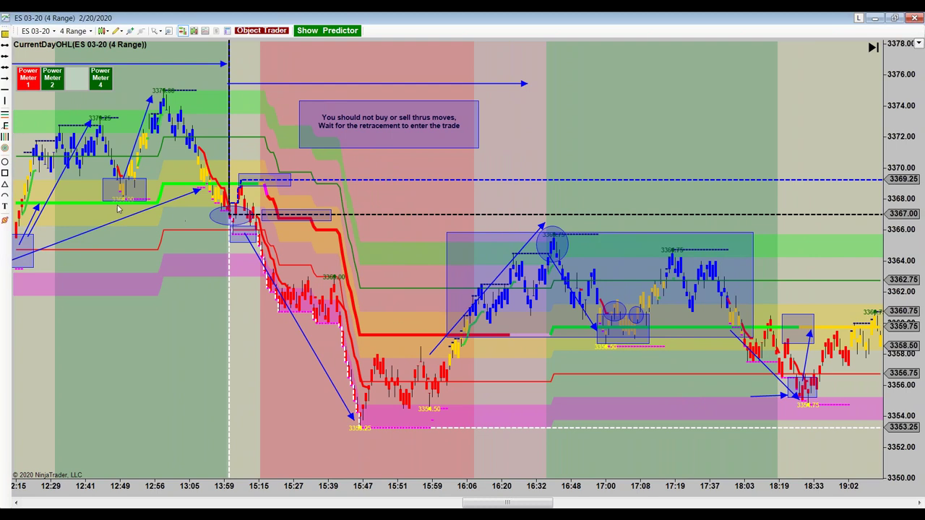
left_click(5, 173)
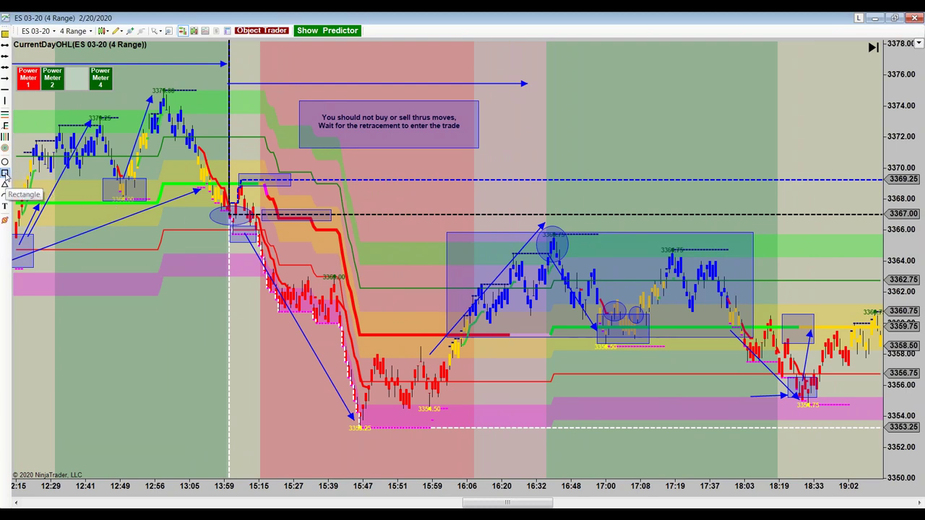
left_click(861, 309)
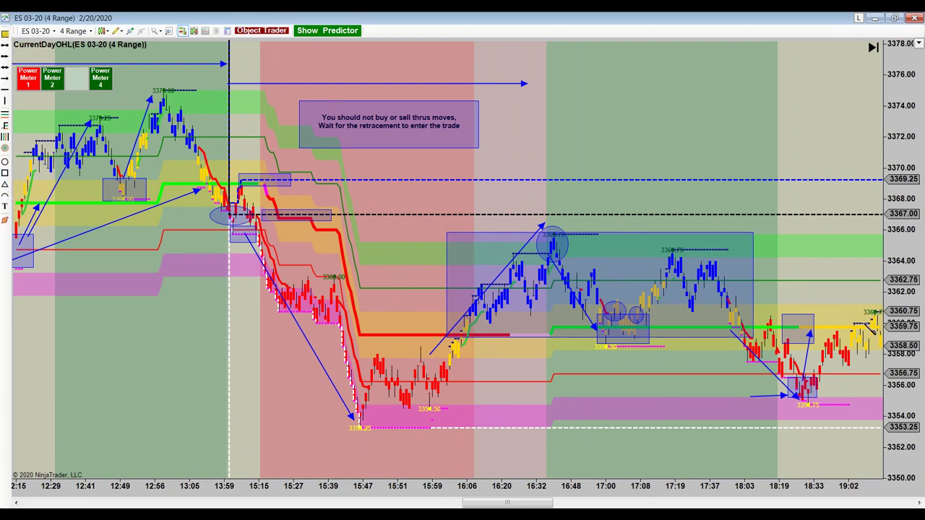
left_click(880, 353)
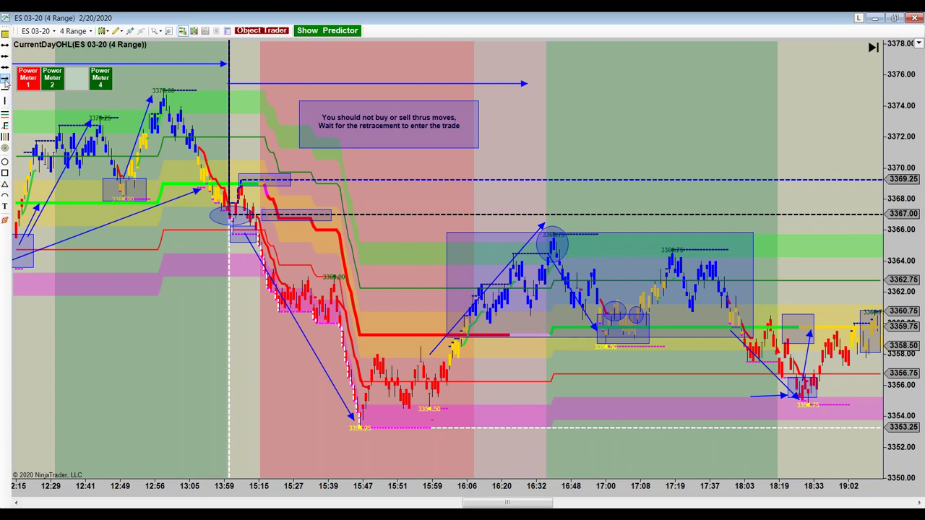
Step: Draw two arrow lines from the 3359.75 box near 18:31, one up to about 3363.50 and one down to about 3356
left_click(803, 315)
left_click(823, 269)
left_click_drag(808, 334, 803, 329)
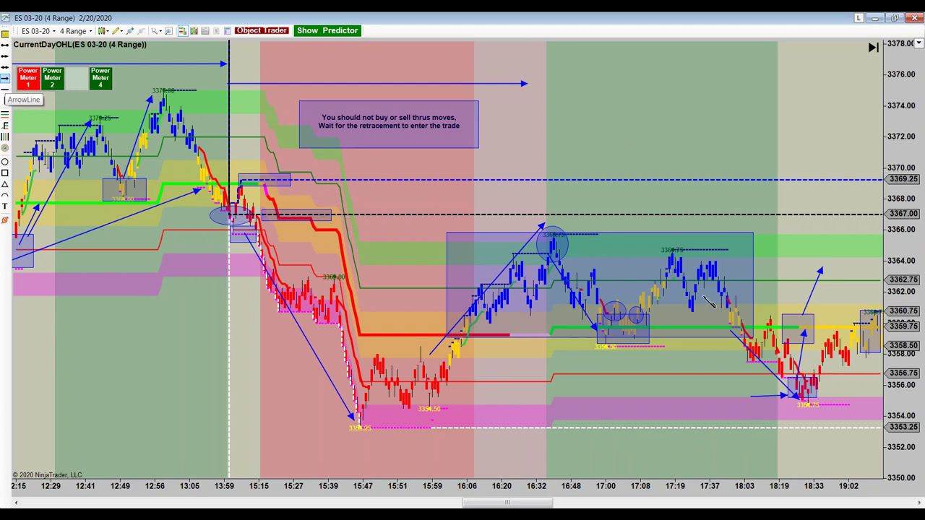
left_click(812, 351)
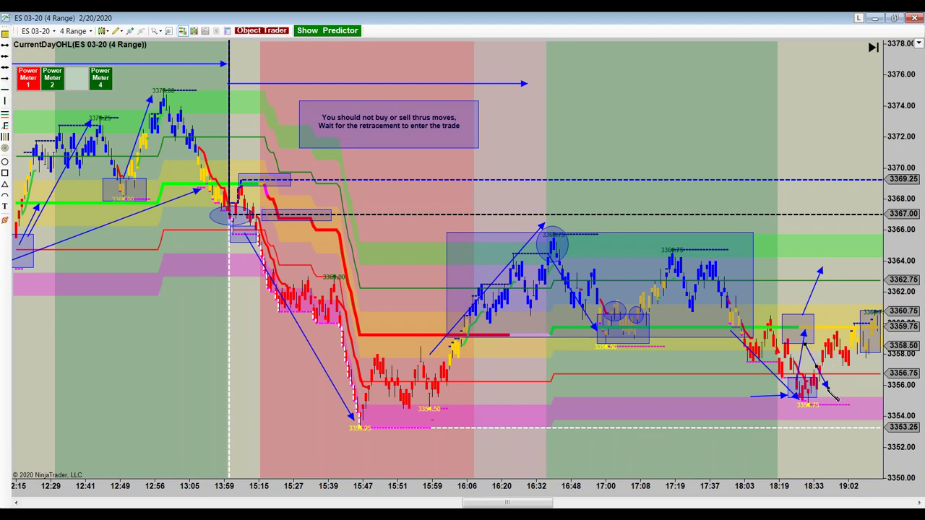
left_click(826, 385)
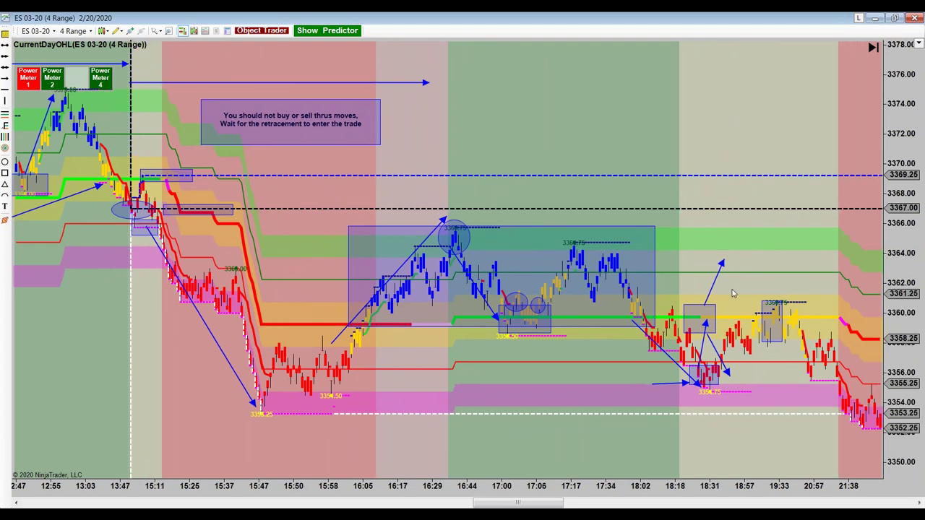
Step: Widen the rectangle at the 3360.75 high to cover all its yellow bars and draw an ellipse over the red drop at its corner
left_click(784, 343)
left_click_drag(784, 343, 808, 343)
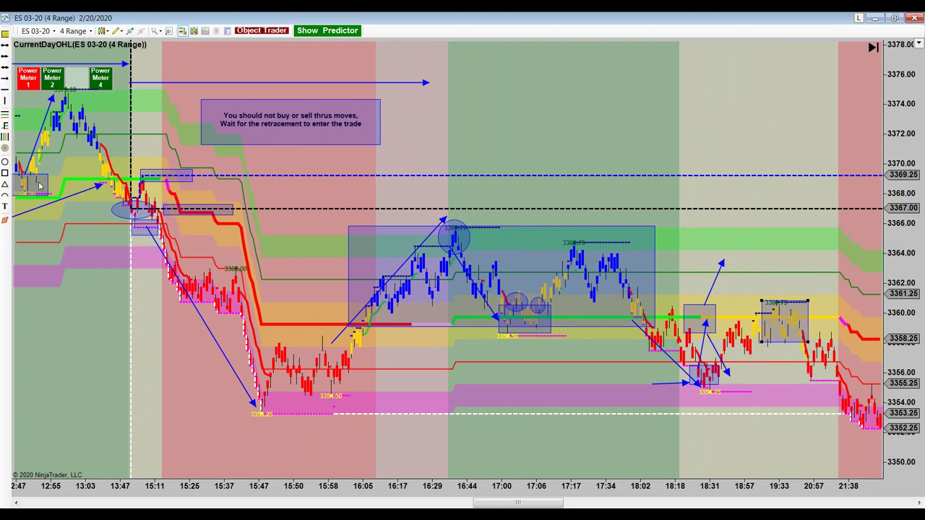
left_click(5, 162)
left_click(794, 333)
left_click(822, 366)
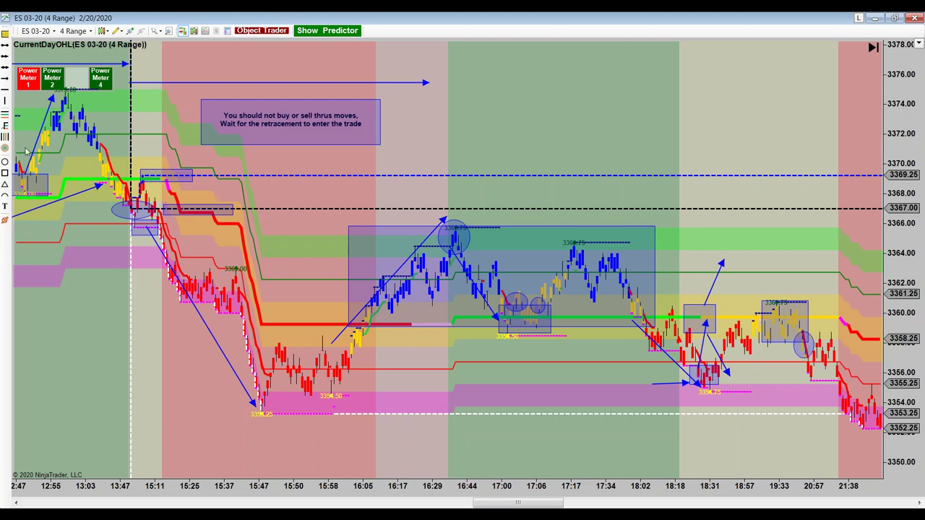
Step: Draw an arrow line from the lower edge of the 3360.75 rectangle down to the lows around 21:38
left_click(5, 78)
left_click(775, 340)
left_click(849, 432)
left_click(871, 445)
Step: Draw an ellipse around the bars crossing the thick red line near 16:05, at the large rectangle's lower corner
left_click_drag(180, 378, 409, 385)
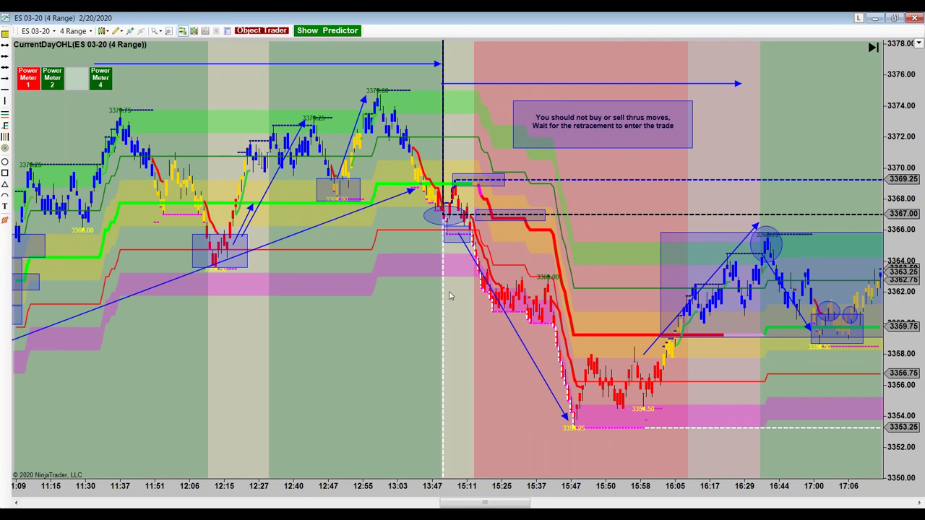
left_click_drag(359, 363, 261, 368)
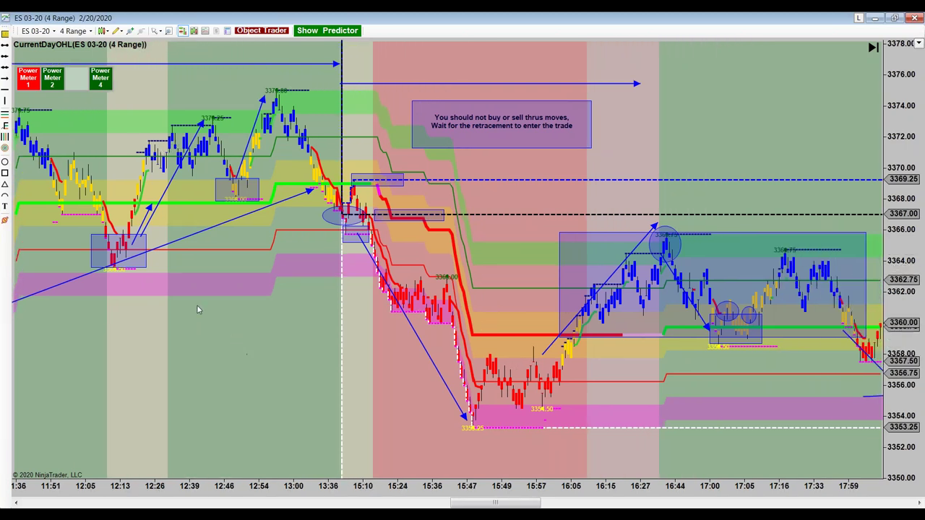
left_click(5, 162)
left_click(555, 313)
left_click(589, 357)
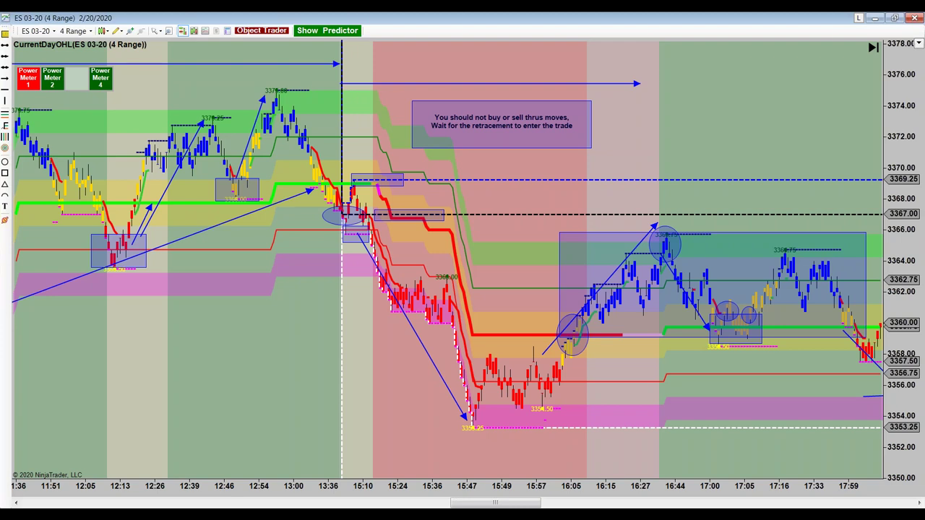
Step: Draw a thick horizontal line at about 3365 from 16:18 to 19:40 and a flat rectangle over the 3353.25 level from about 18:05 to 19:05
left_click_drag(734, 139, 632, 136)
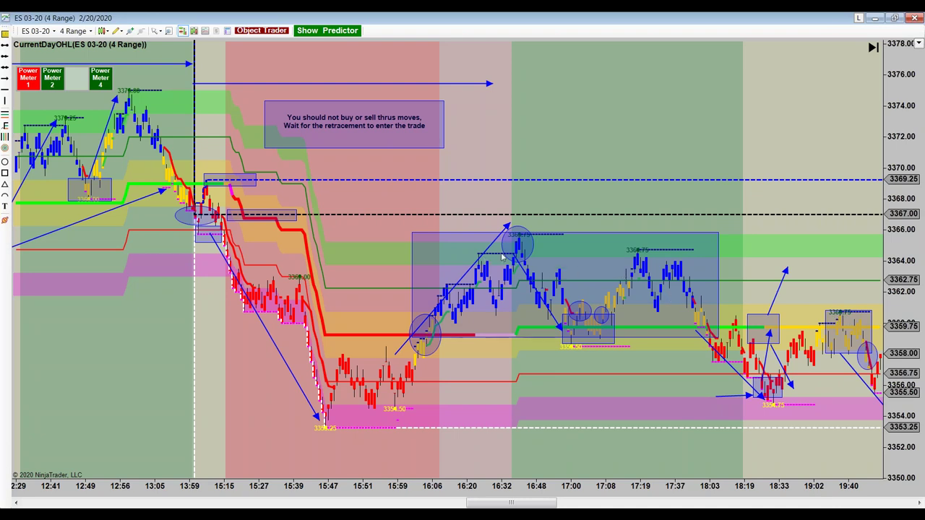
left_click(5, 45)
mouse_move(463, 244)
left_mouse_down()
mouse_move(786, 270)
mouse_move(748, 184)
mouse_move(854, 243)
left_mouse_up()
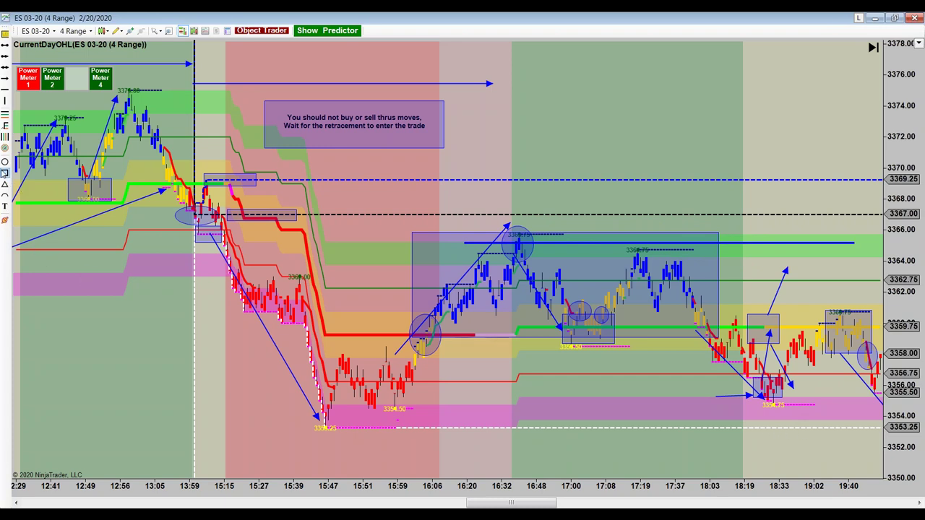
left_click(715, 422)
left_click(824, 438)
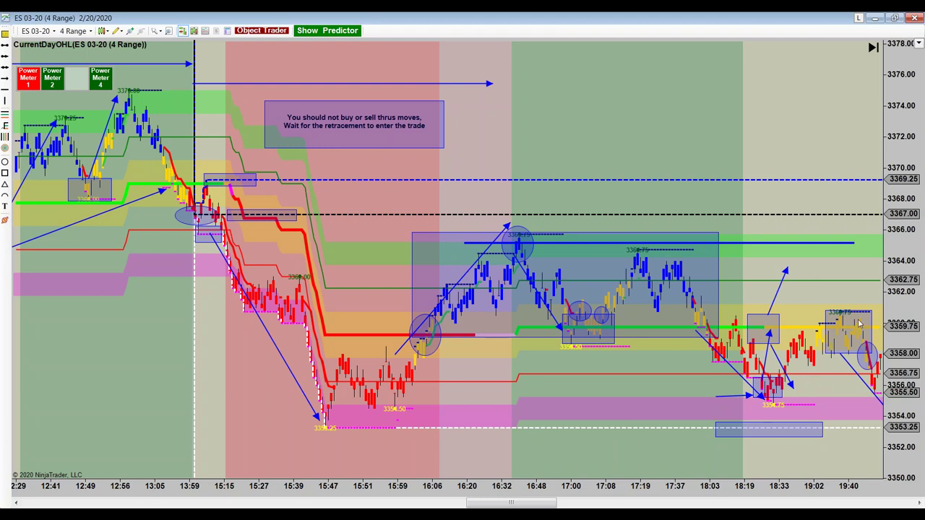
Step: Move both arrow lines at the 3359.75 box so they start at the box's right-hand corners
left_click_drag(780, 297, 785, 290)
left_click(777, 360)
left_click_drag(777, 359, 783, 360)
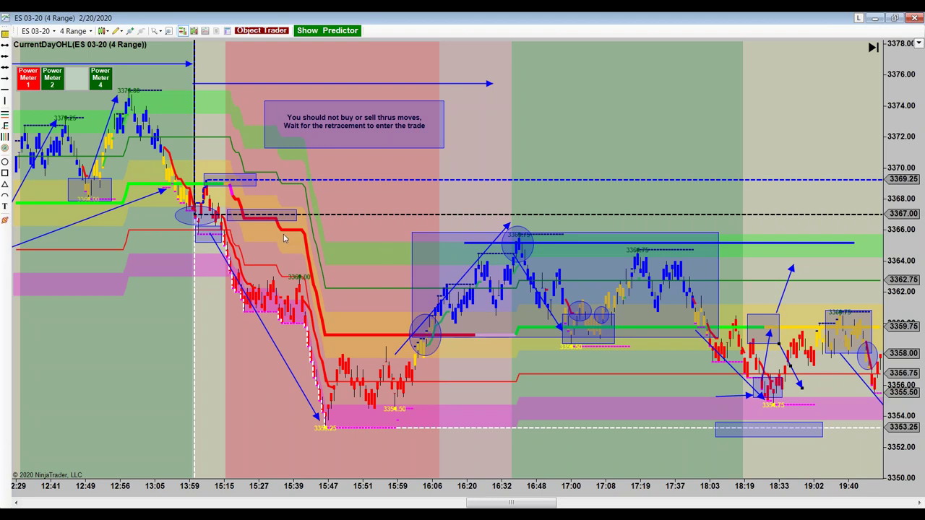
Step: Start a text note above the large rectangle with "As a trader, Each and Every morning, it is my" and an underscored blank line beneath
left_click(5, 207)
left_click(597, 131)
left_click_drag(510, 145, 665, 154)
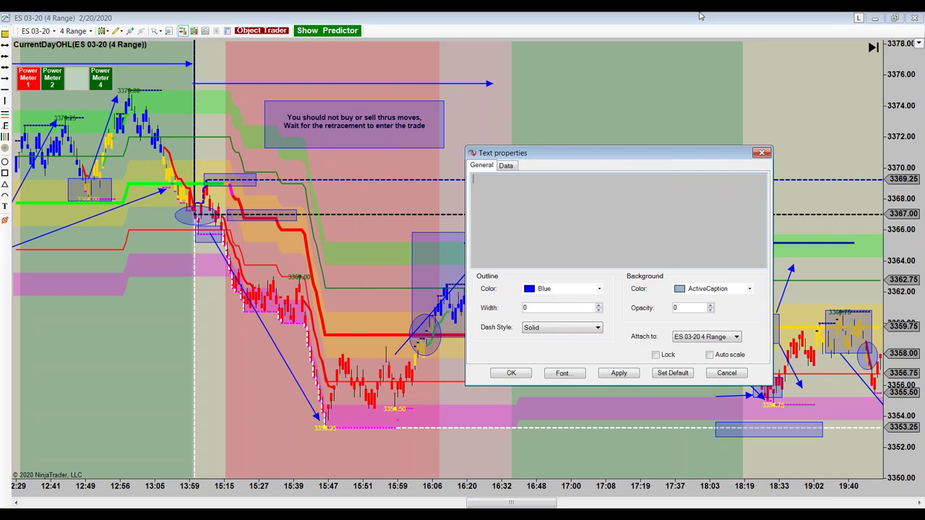
type("As a trader, Each and Eb")
key("BackSpace")
type("very ")
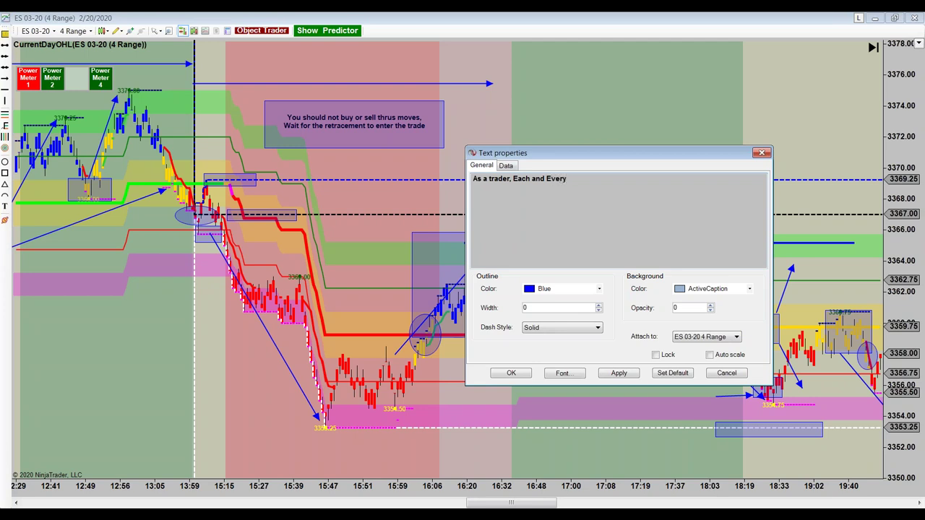
type("morning, it is my")
key("Return")
type("_________")
type("________")
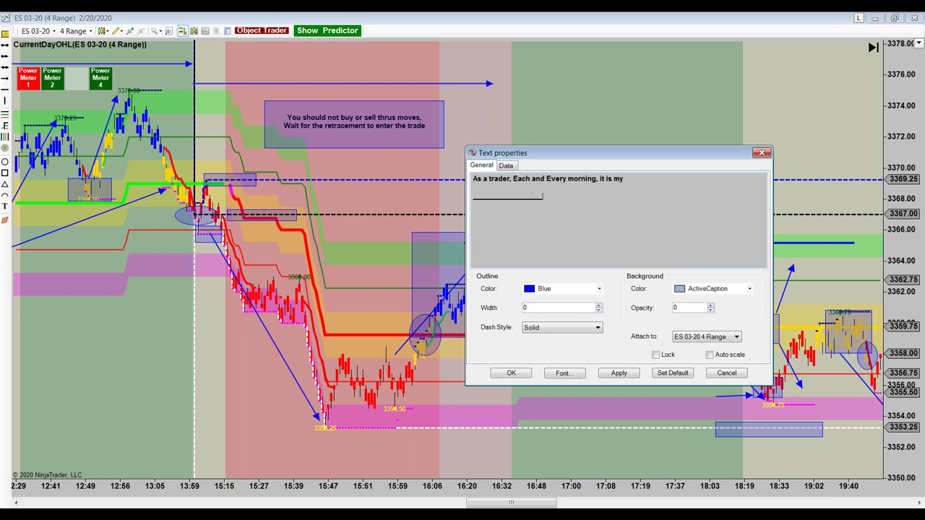
type("______________")
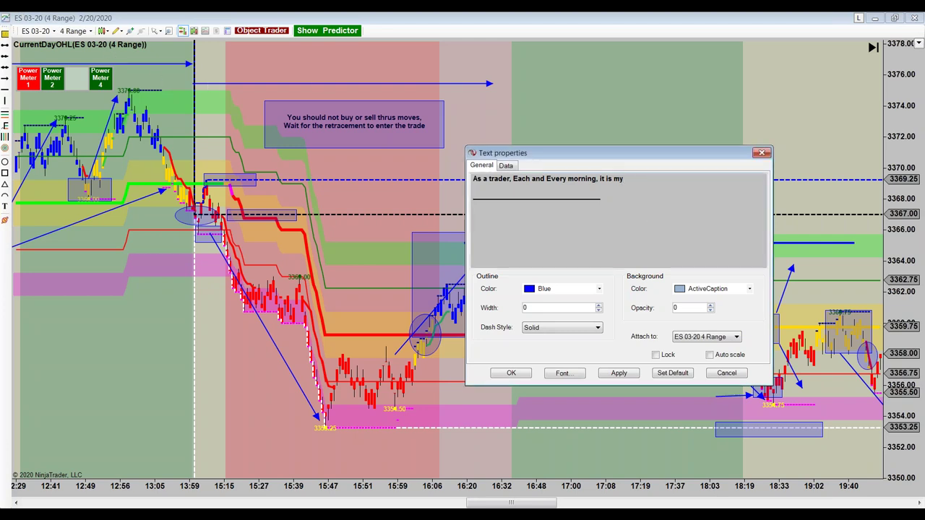
Step: Insert "goal to take as few trades as possible to achieve or pass my goal" before the note's underscores, leaving a blank line above
key("Return")
key("Return")
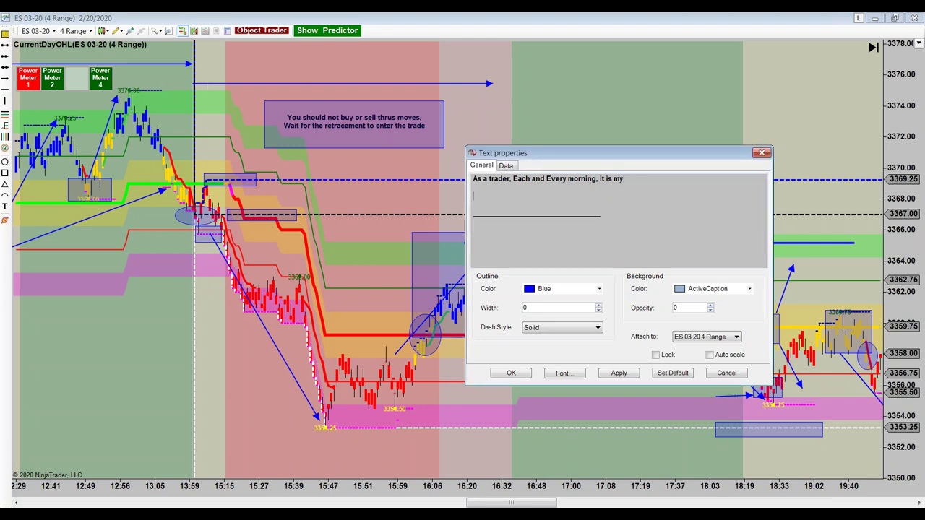
type("goal to take as few")
type("trades as")
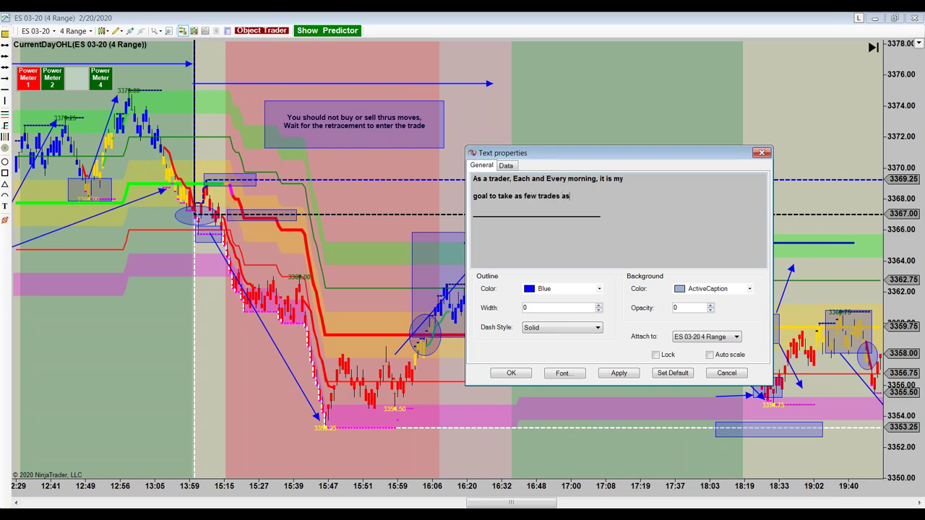
type(" possible to achieve or pass my goal")
key("BackSpace")
key("BackSpace")
key("BackSpace")
type("oal")
Step: Delete the underscores after "goal" and move "or pass my goal" to its own line, separated by a blank line
key("Delete")
key("Delete")
key("Delete")
key("Delete")
key("Delete")
key("Delete")
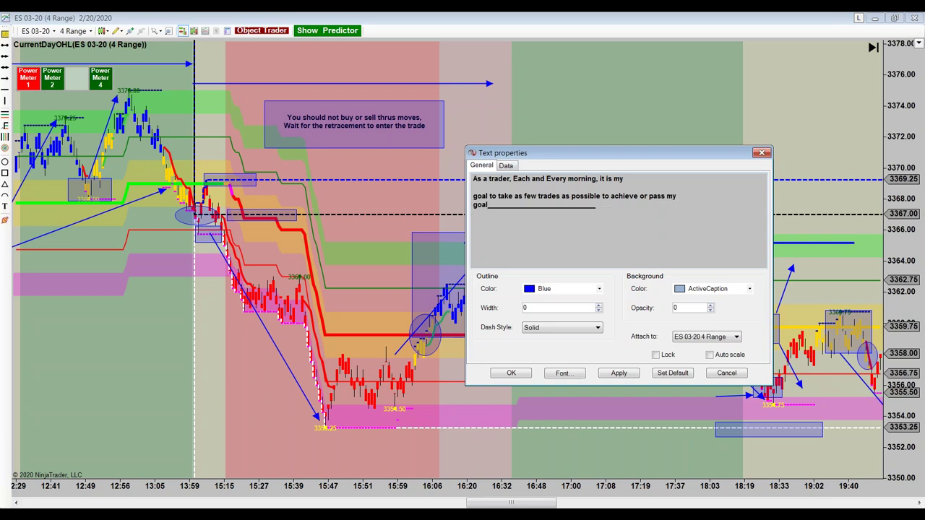
key("Delete")
key("Delete")
key("Delete")
key("Delete")
key("Delete")
key("Delete")
key("Delete")
key("Delete")
key("Delete")
key("Delete")
key("Delete")
key("Delete")
key("Delete")
key("Delete")
key("Delete")
key("Delete")
key("Delete")
key("Delete")
key("Delete")
key("Delete")
key("Delete")
key("Delete")
key("Delete")
key("Delete")
key("Return")
key("Delete")
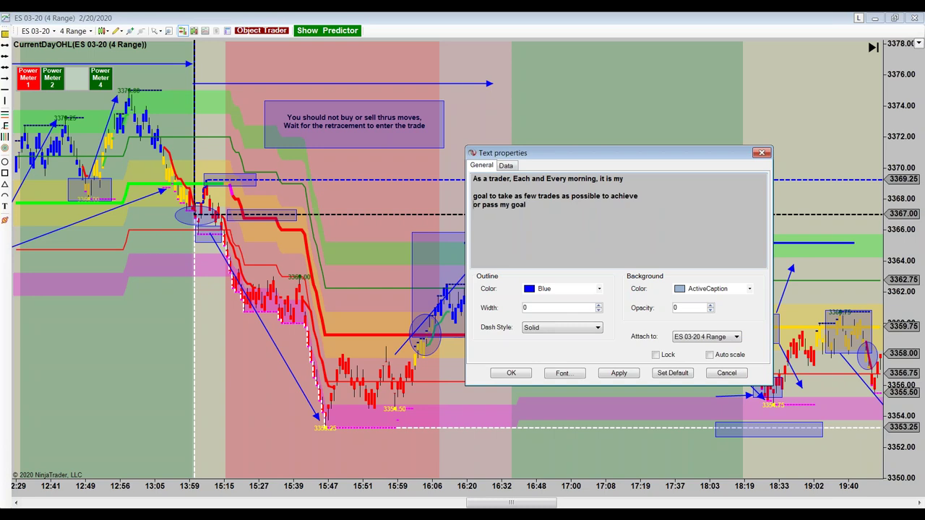
key("Return")
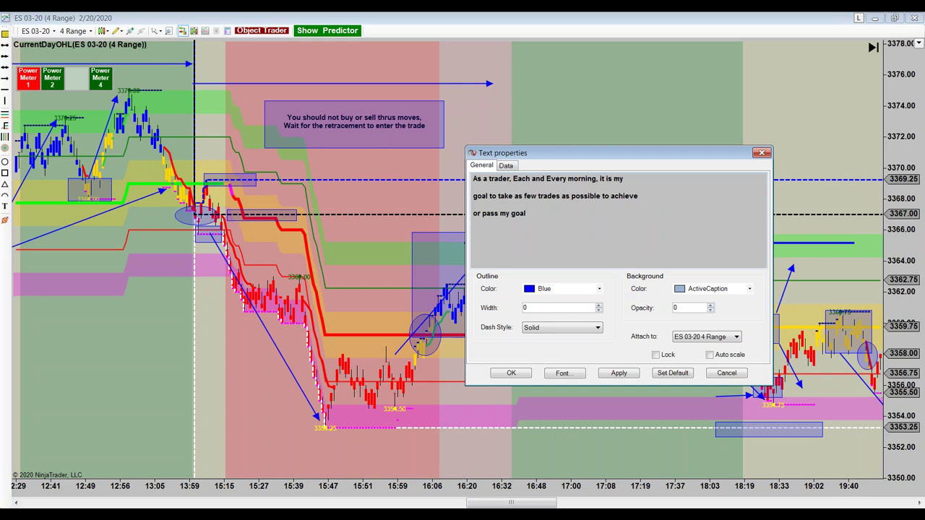
Step: Change the note's ending to "or supass my trading goal for the day", apply it, and position the note above the large rectangle
type("supass my trading goal for the day")
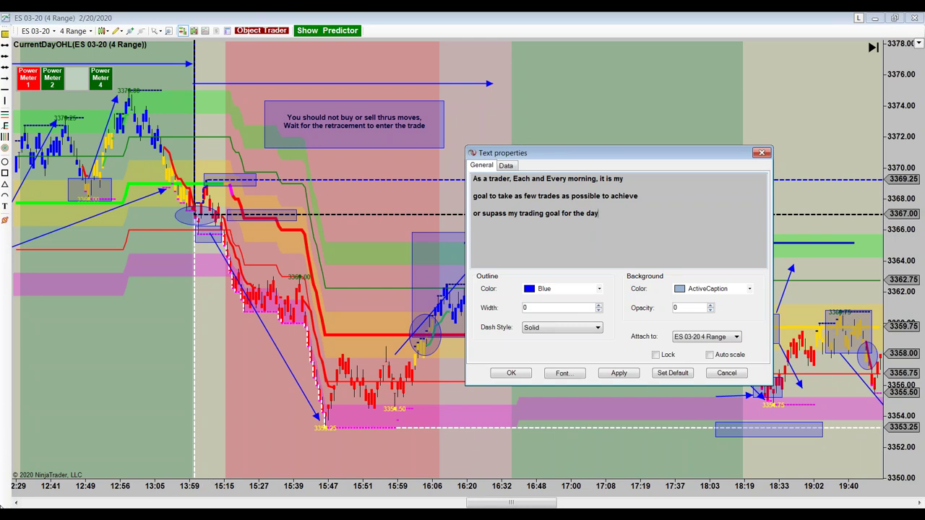
left_click(513, 374)
left_click_drag(582, 161, 593, 117)
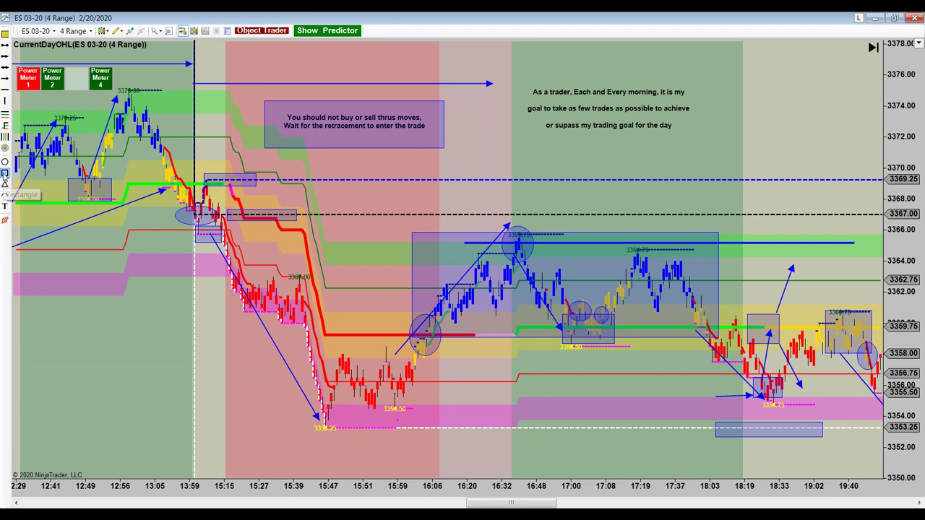
Step: Draw a rectangle around the whole trading-goal note, leaving a margin on every side
left_click(516, 66)
left_click(669, 141)
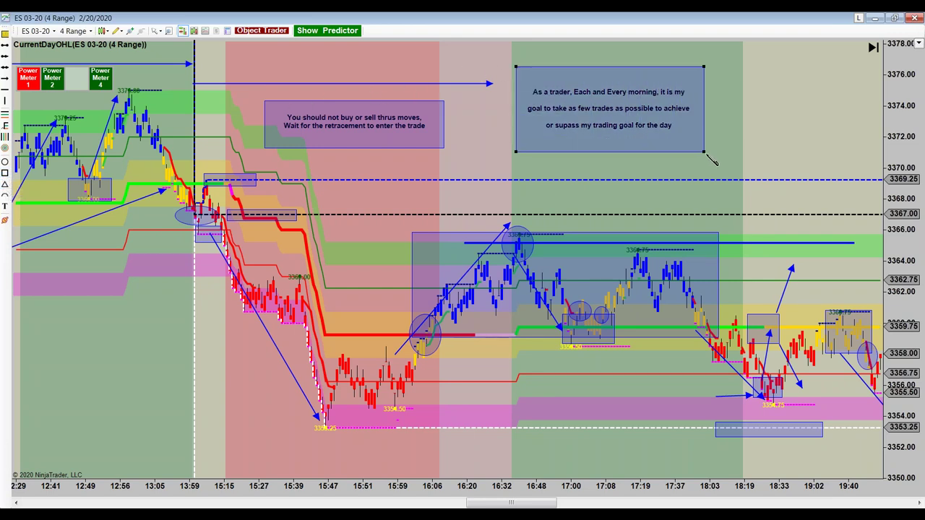
left_click(710, 155)
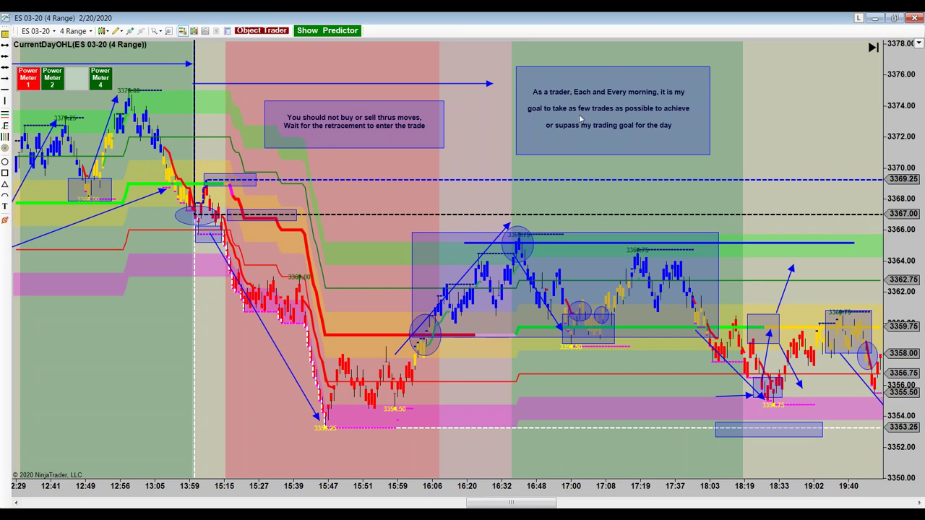
Step: Insert "(1 or 2)" after "possible" in the trading-goal note and apply the edit
double_click(652, 113)
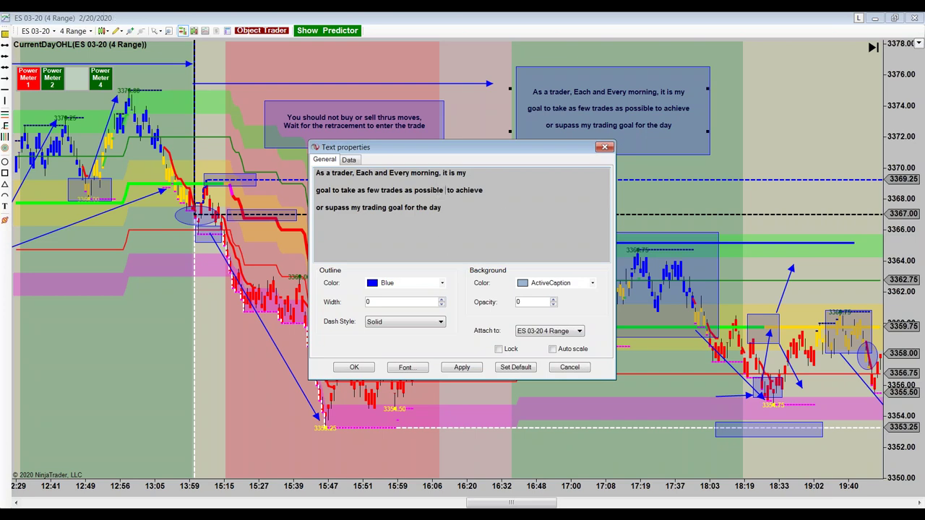
type("(1 or 2)")
left_click_drag(479, 190, 403, 207)
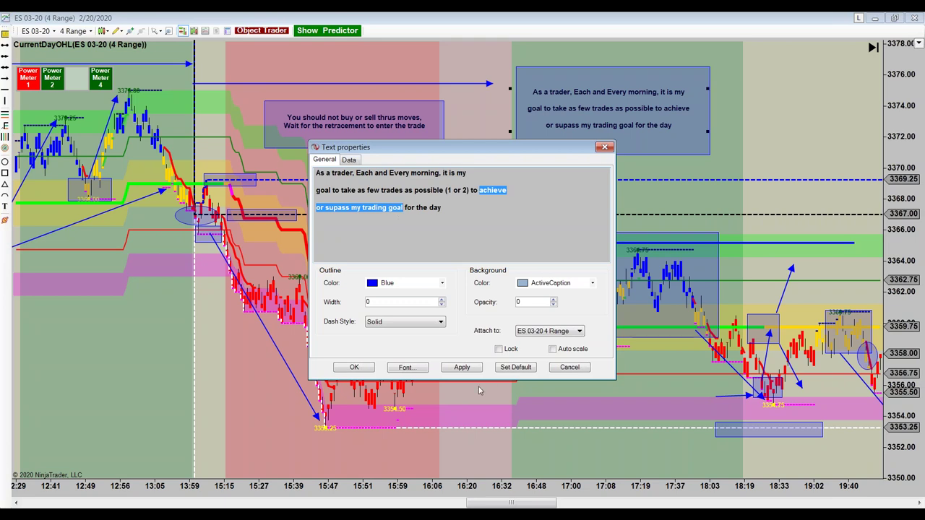
left_click(354, 367)
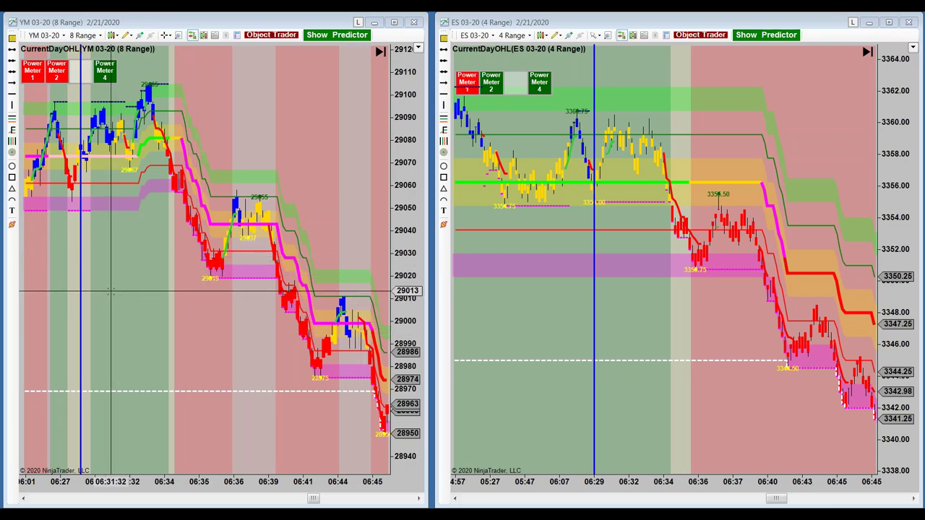
Step: Review the YM chart's vertical line properties without changing them and set the ES chart's cursor to Cross Hair
double_click(74, 305)
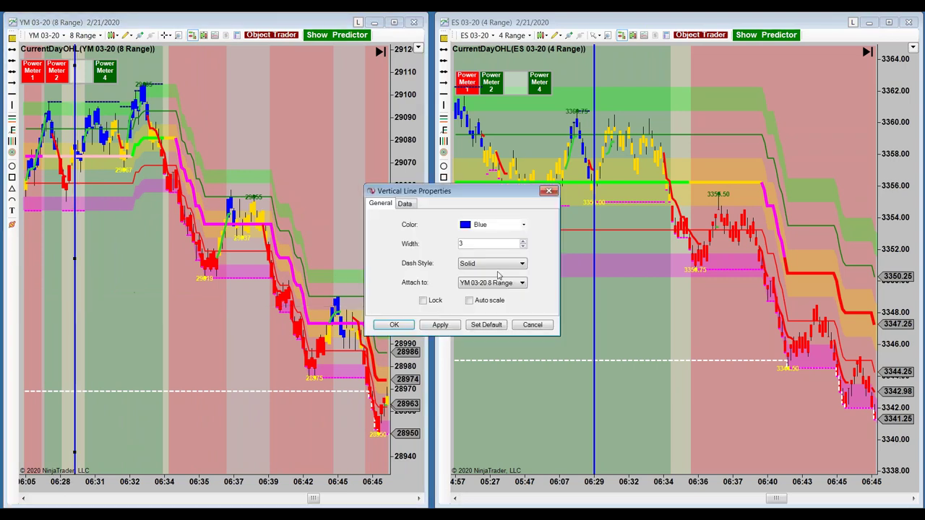
left_click(393, 324)
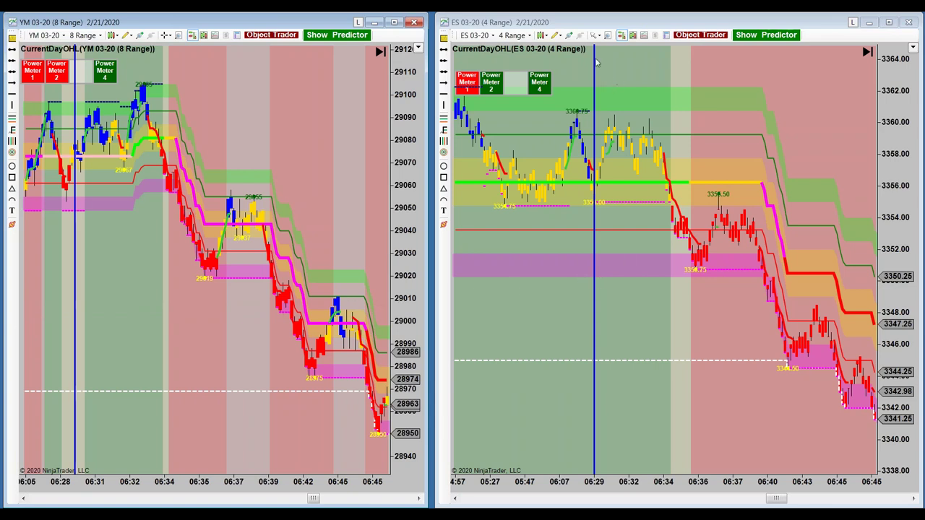
left_click(594, 36)
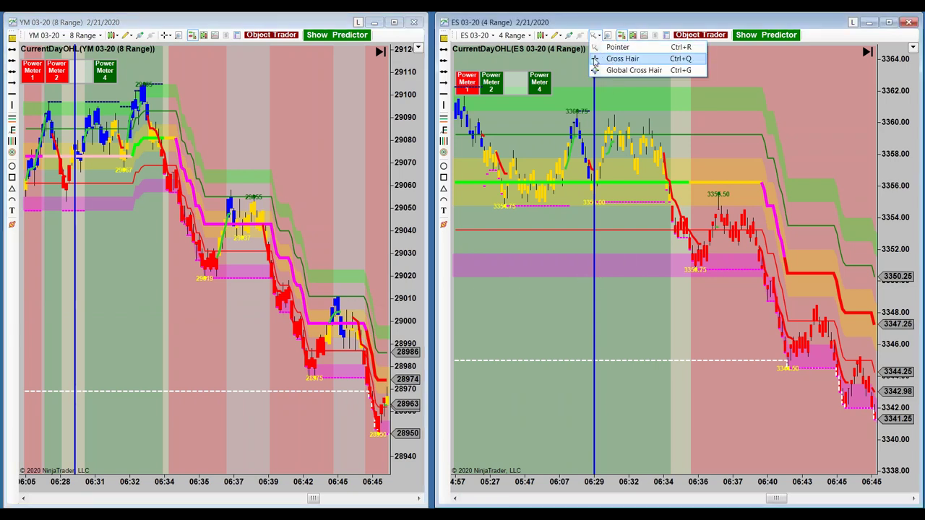
left_click(597, 59)
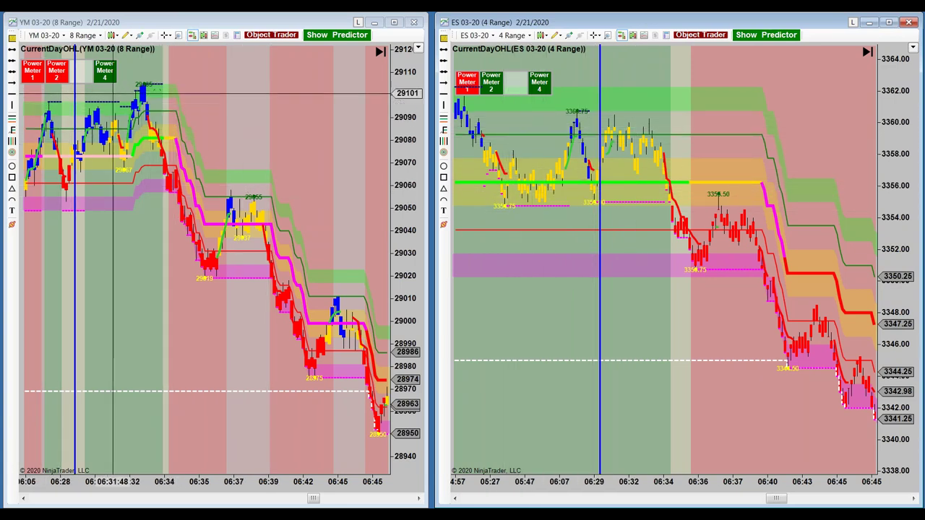
Step: Move the Power Meter boxes away from the early bars to the upper middle of both the YM and ES charts
left_click(108, 92)
left_click_drag(93, 84, 255, 78)
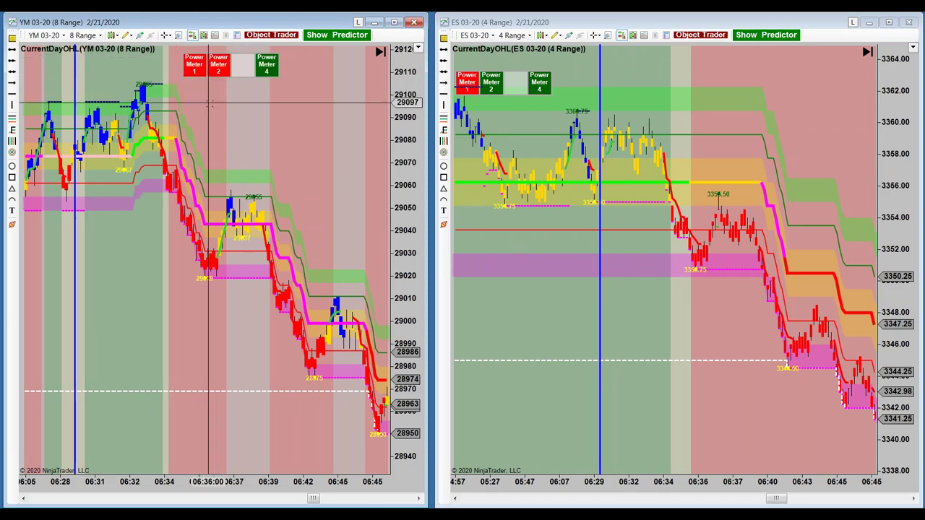
left_click(505, 93)
left_click_drag(505, 93, 685, 79)
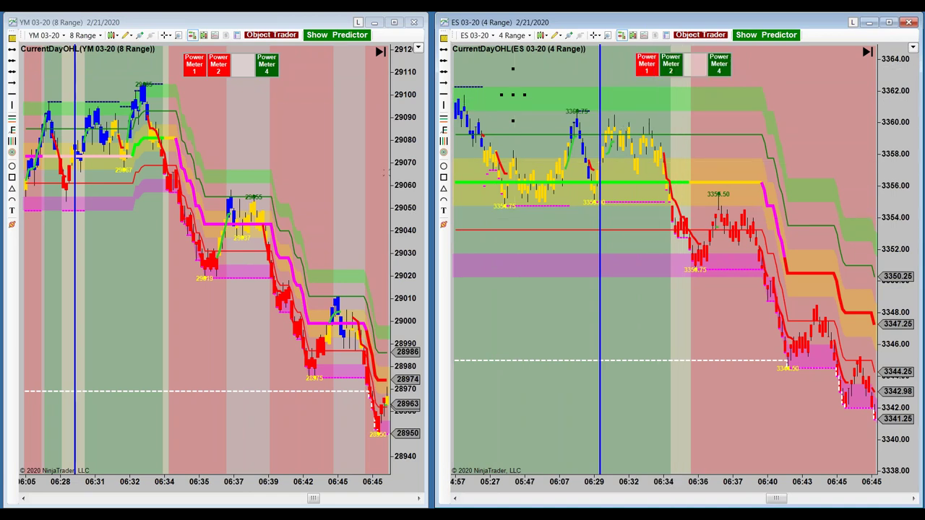
Step: Draw rectangles over the sideways ranges around 06:29, about 29106 to 29059 on YM and 3360.25 to 3354.75 on ES
left_click(11, 178)
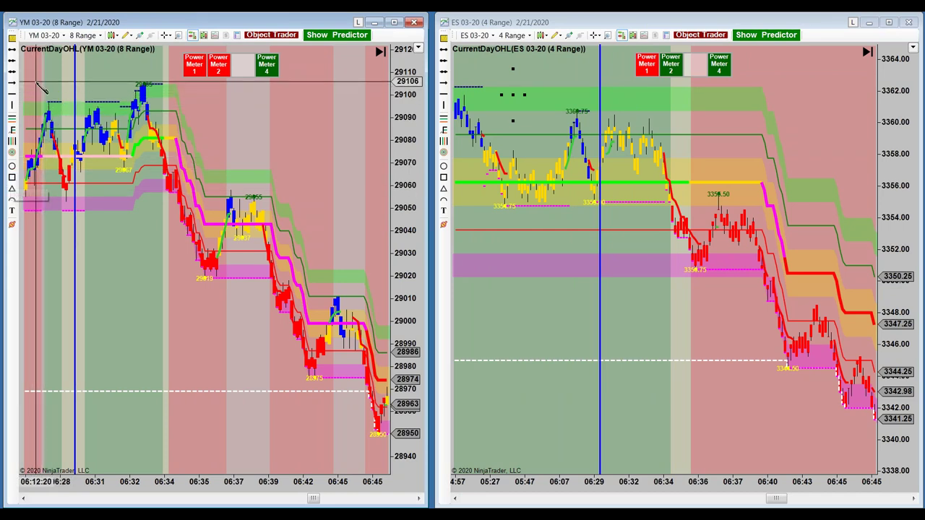
mouse_move(36, 81)
left_mouse_down()
mouse_move(196, 135)
mouse_move(184, 163)
mouse_move(142, 188)
left_mouse_up()
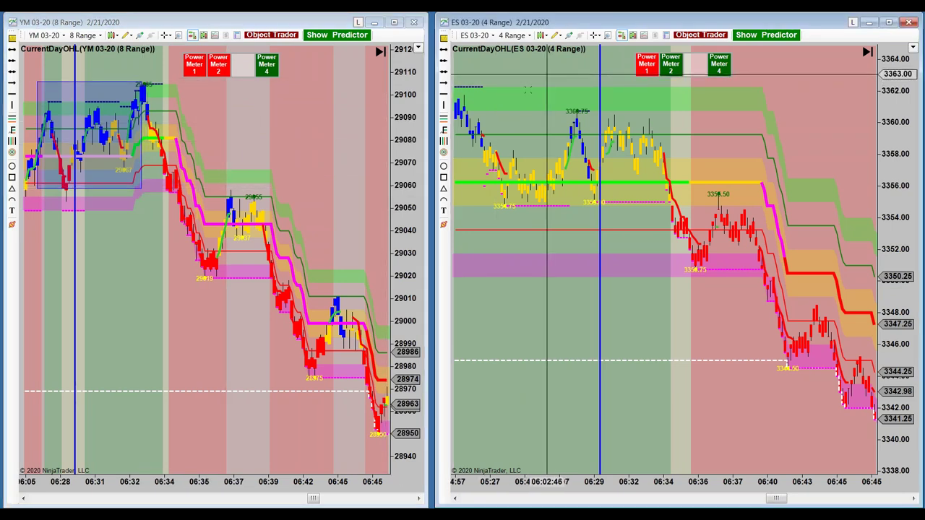
left_click(444, 178)
mouse_move(466, 117)
left_mouse_down()
mouse_move(589, 186)
mouse_move(653, 186)
mouse_move(652, 202)
mouse_move(635, 204)
left_mouse_up()
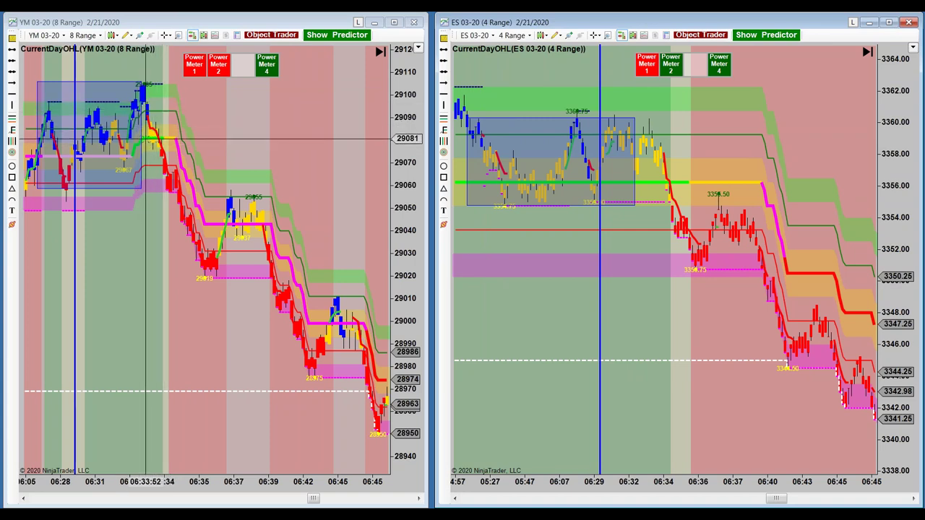
Step: On the YM chart, draw an arrow line from about 29082 down to the 29019 low and a small rectangle over the bars at its start
left_click(11, 86)
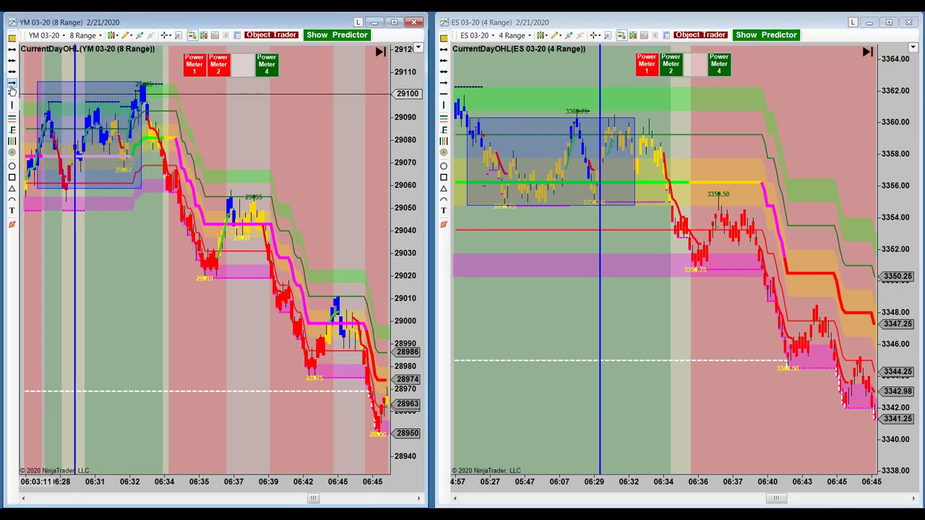
left_click(145, 135)
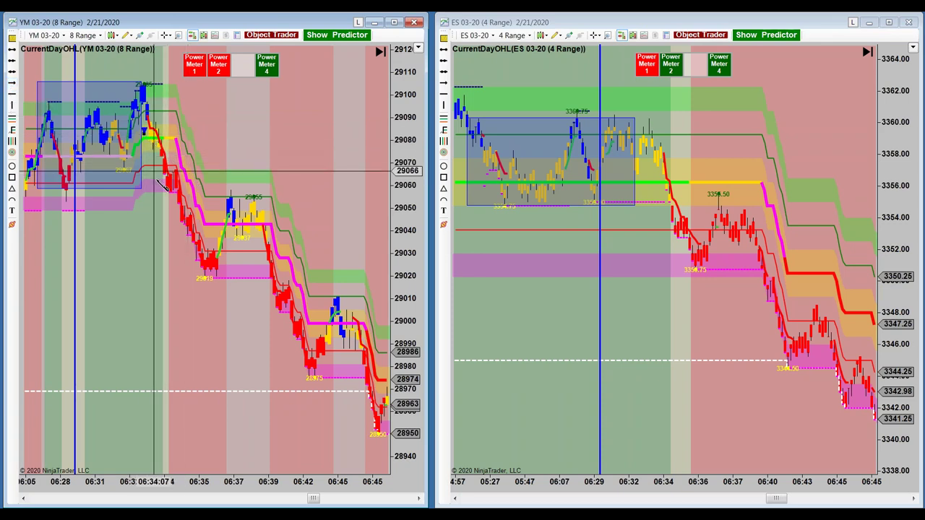
left_click(198, 275)
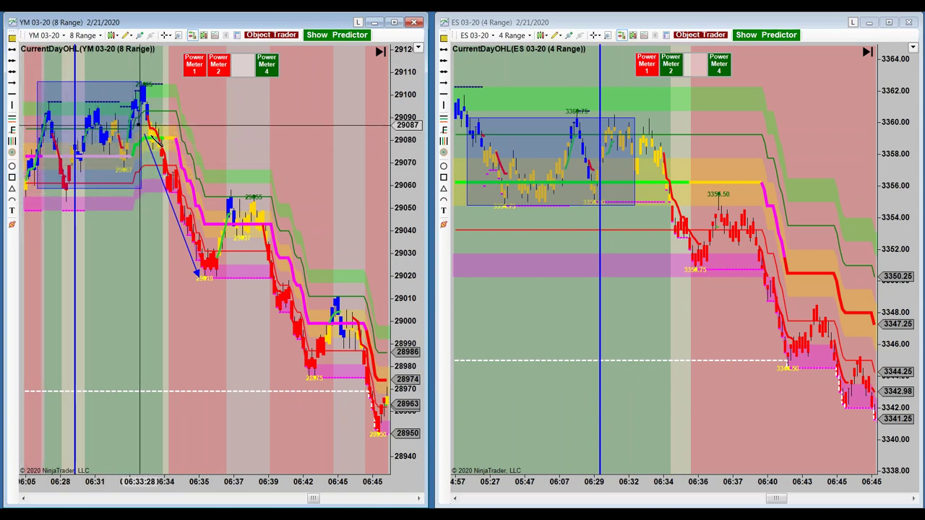
left_click_drag(145, 124, 167, 143)
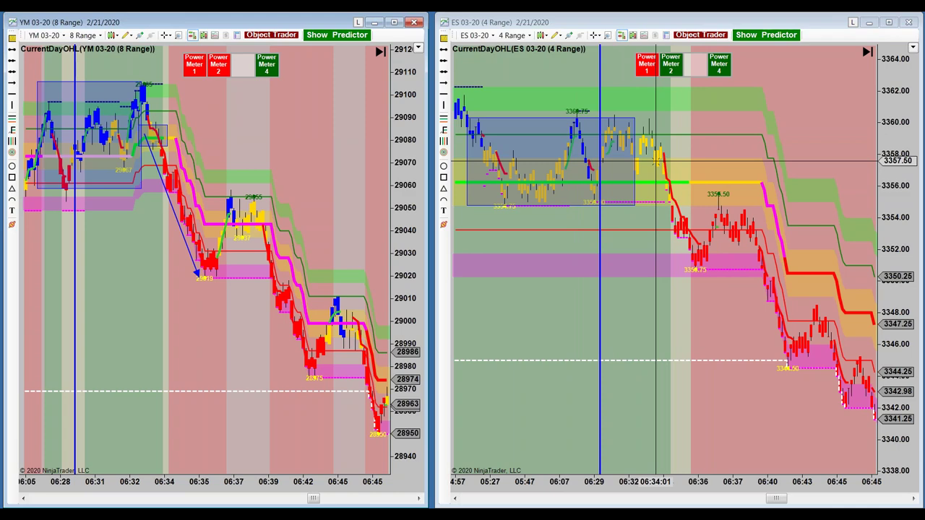
Step: On the ES chart, draw a small rectangle over the bars around 06:34, from about 3358.75 to 3357.00
left_click_drag(571, 299, 769, 319)
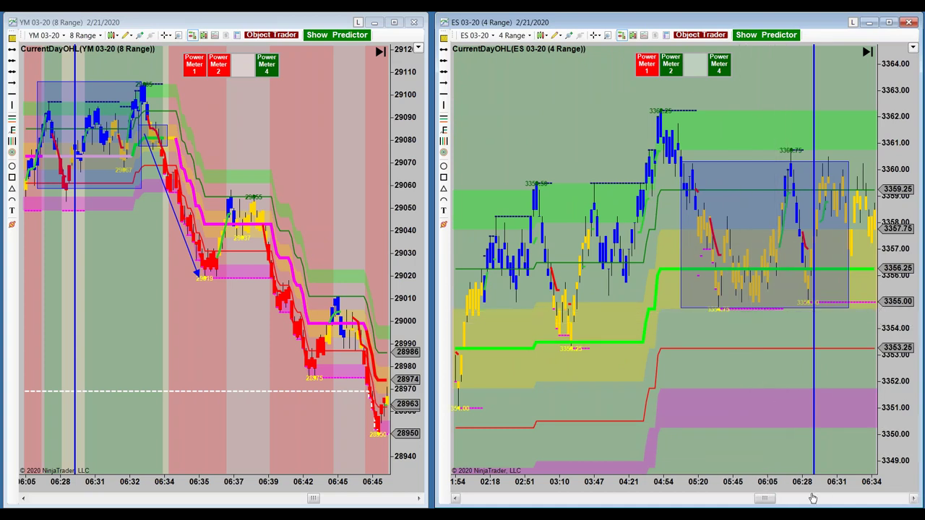
left_click_drag(788, 493, 752, 498)
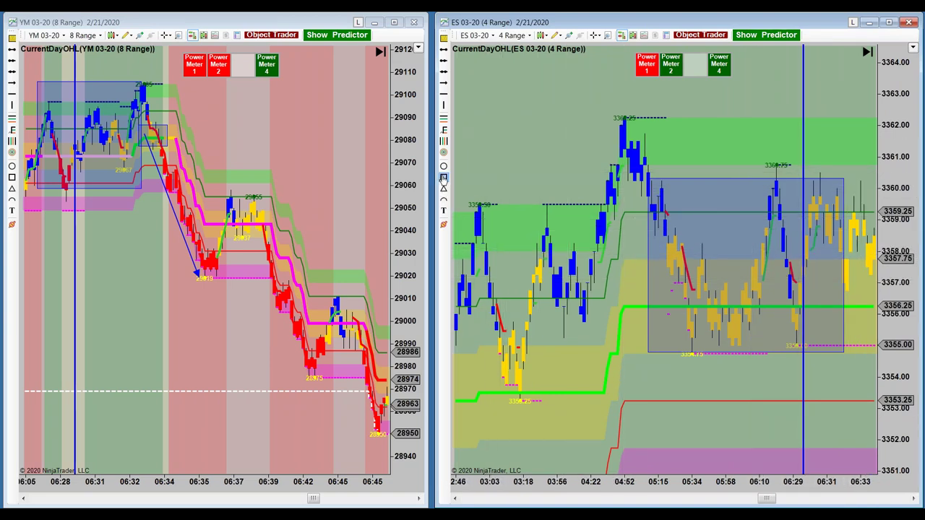
left_click(444, 179)
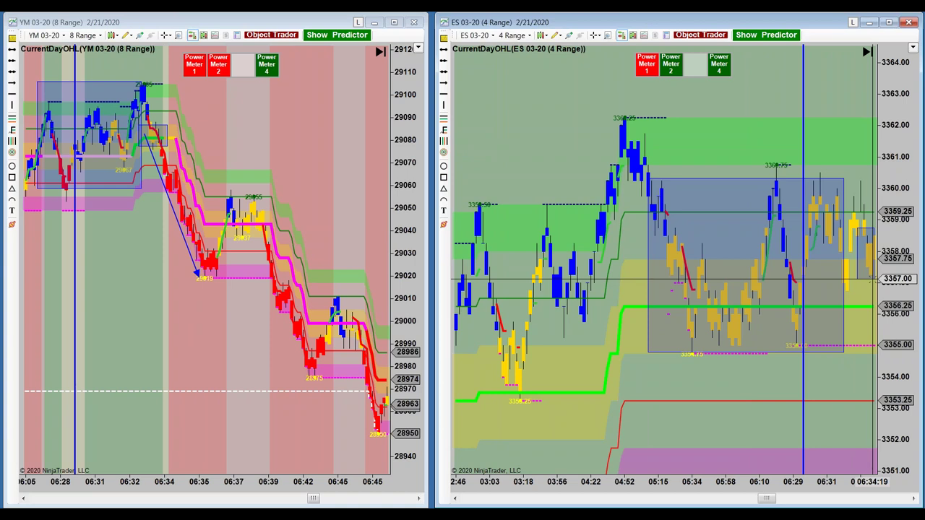
left_click(875, 279)
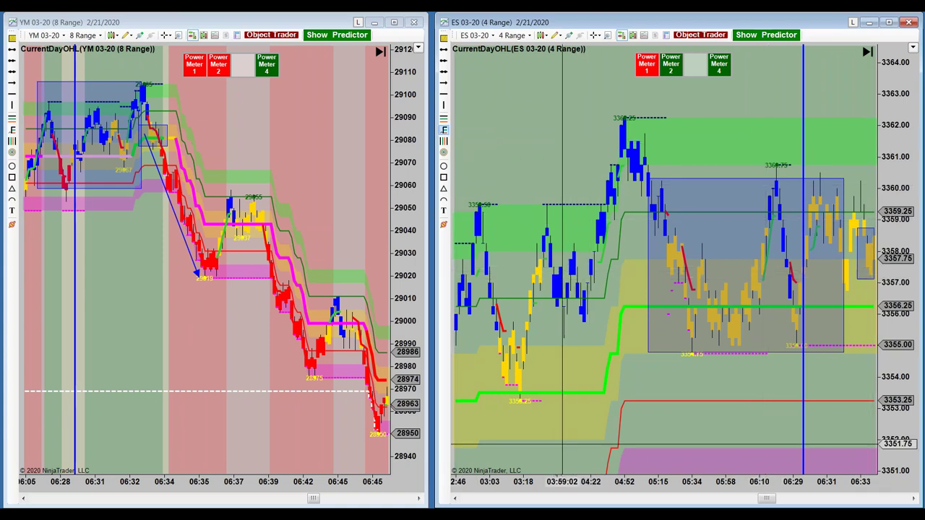
Step: Set the bar width of the ES 03-20 data series to 1
right_click(512, 120)
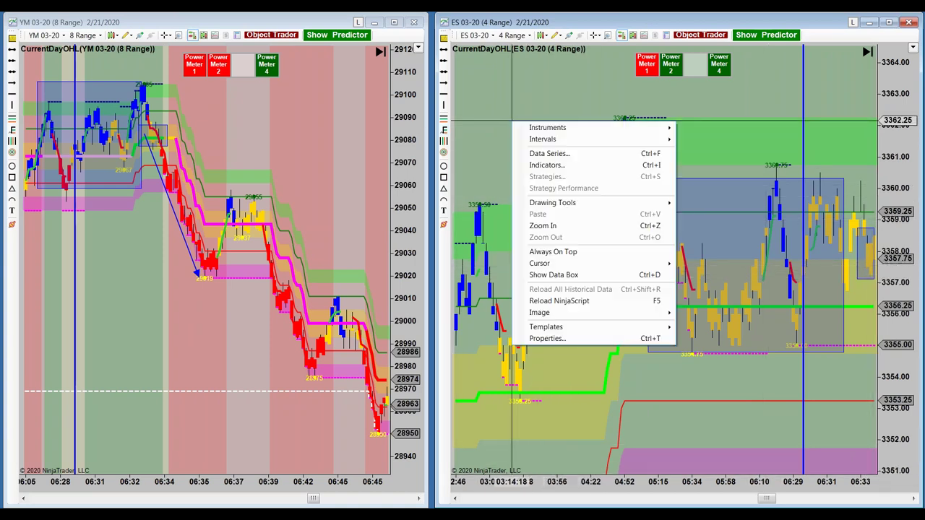
left_click(548, 154)
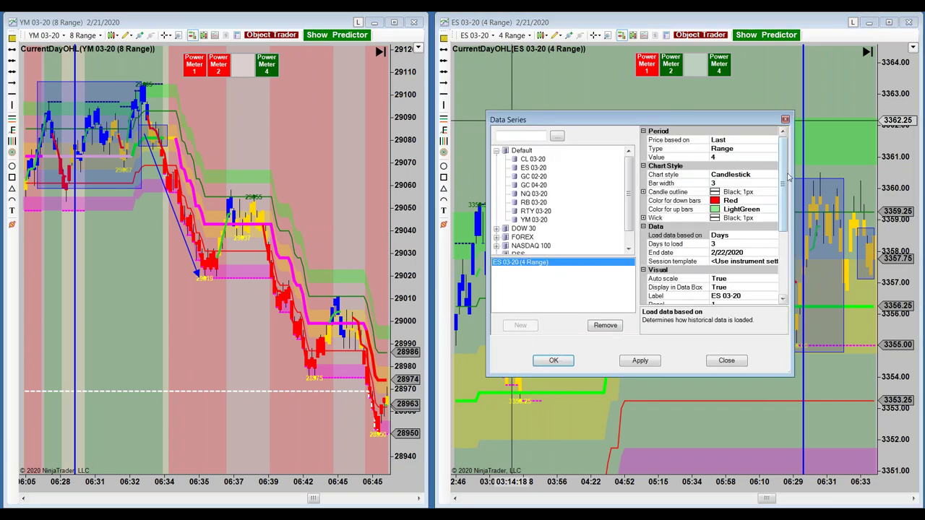
left_click(738, 184)
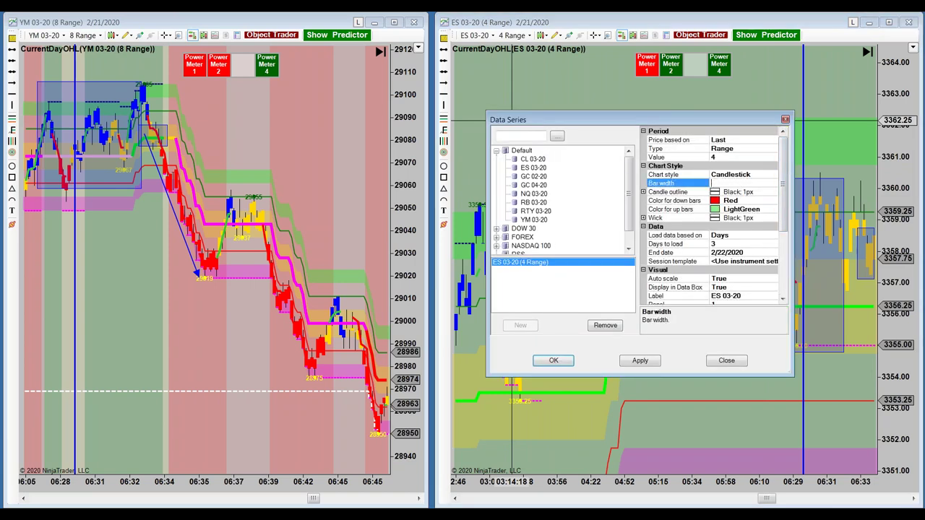
left_click(637, 364)
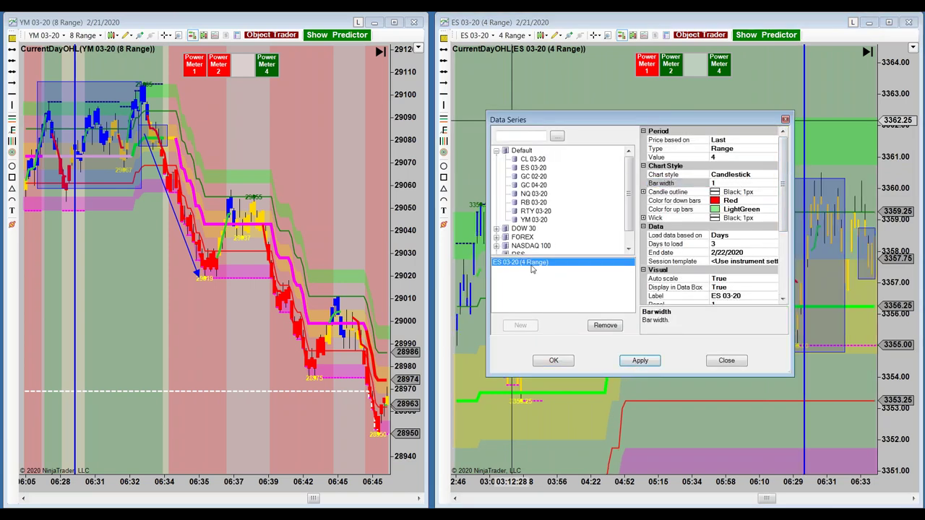
left_click(726, 360)
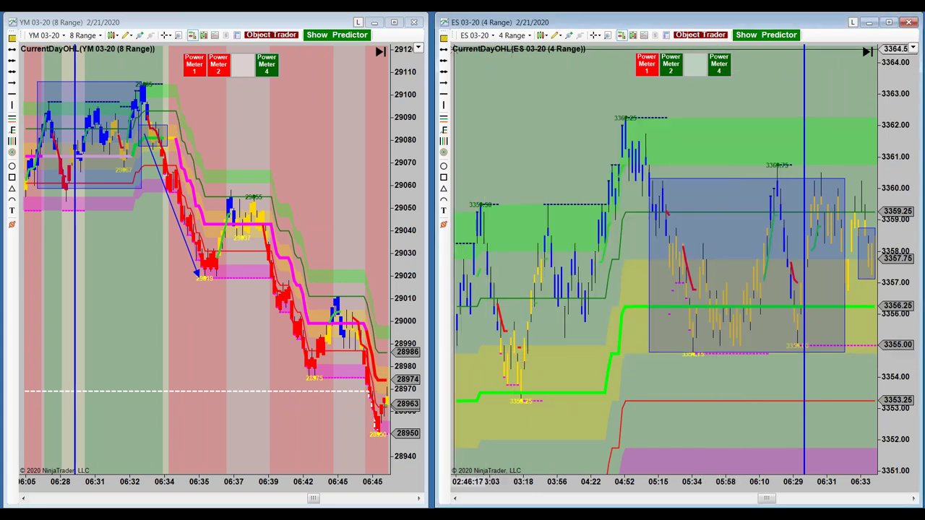
Step: Draw two level lines on ES, about 3356.75 from 06:29 onward and about 3355.00 along the sideways range's lows
left_click(446, 52)
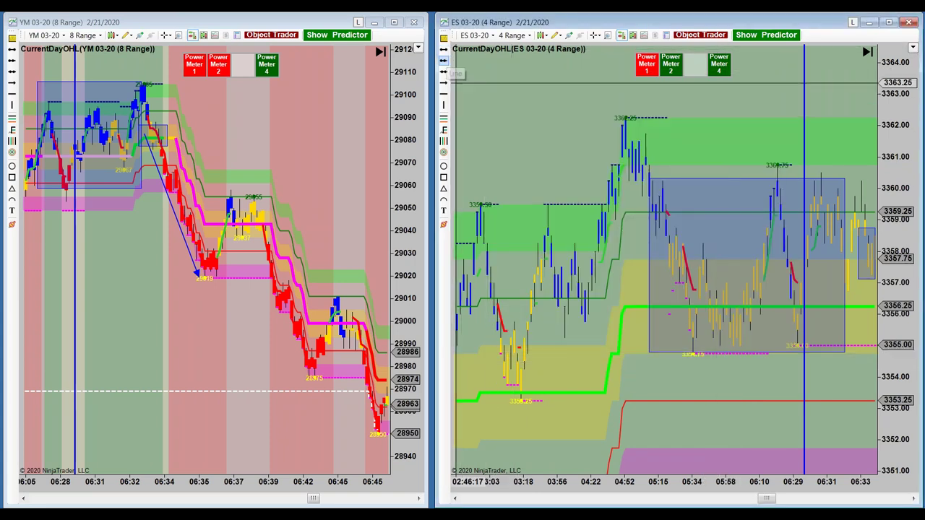
left_click(803, 290)
left_click(840, 290)
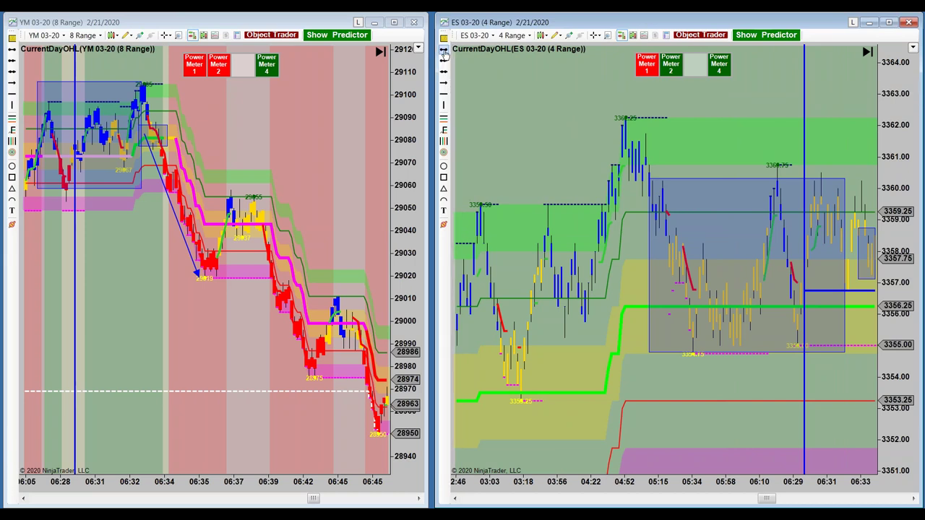
left_click(682, 349)
left_click(871, 342)
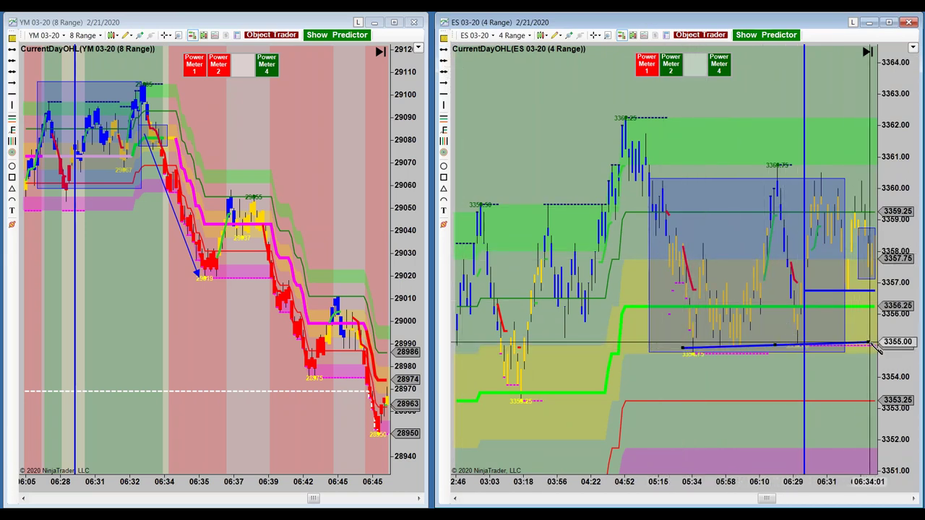
left_click_drag(872, 343, 838, 344)
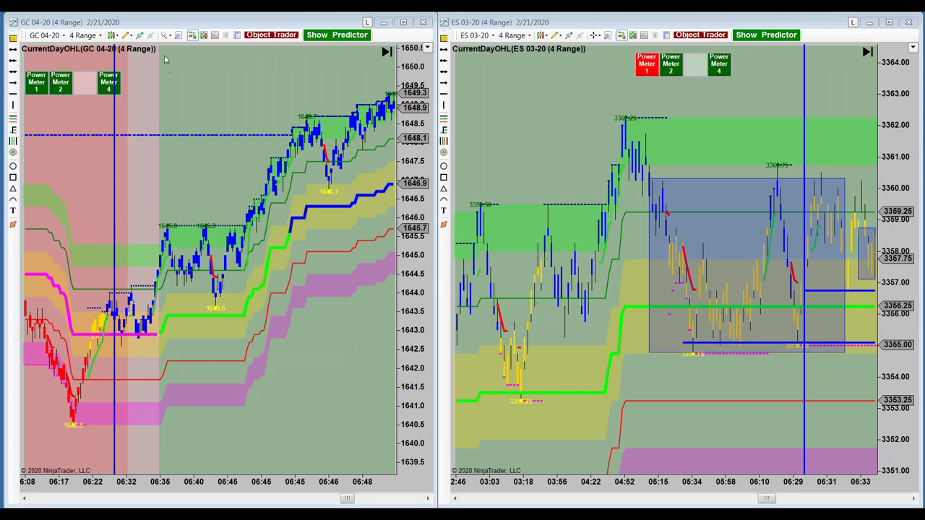
Step: Set the GC chart's cursor to Cross Hair and draw an arrow line from about 1643.5 up to 1645.8 at 06:35
left_click(165, 35)
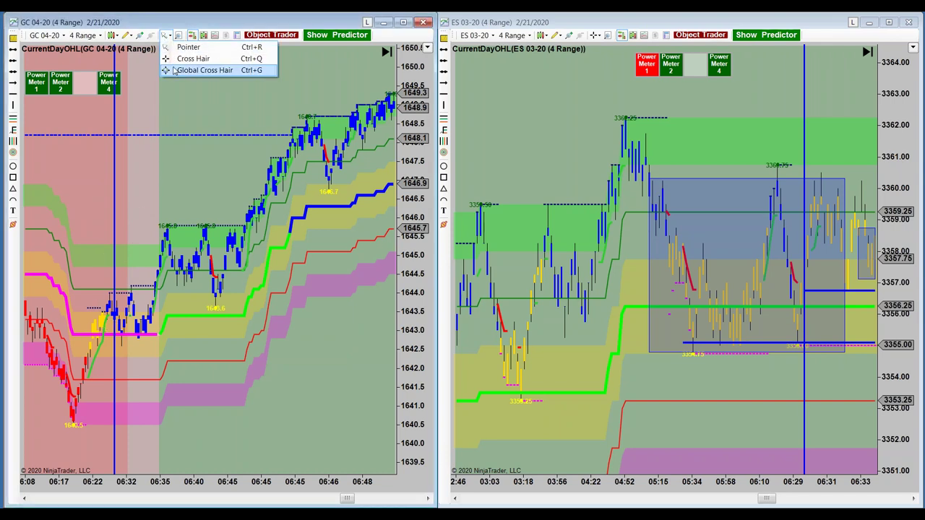
left_click(175, 62)
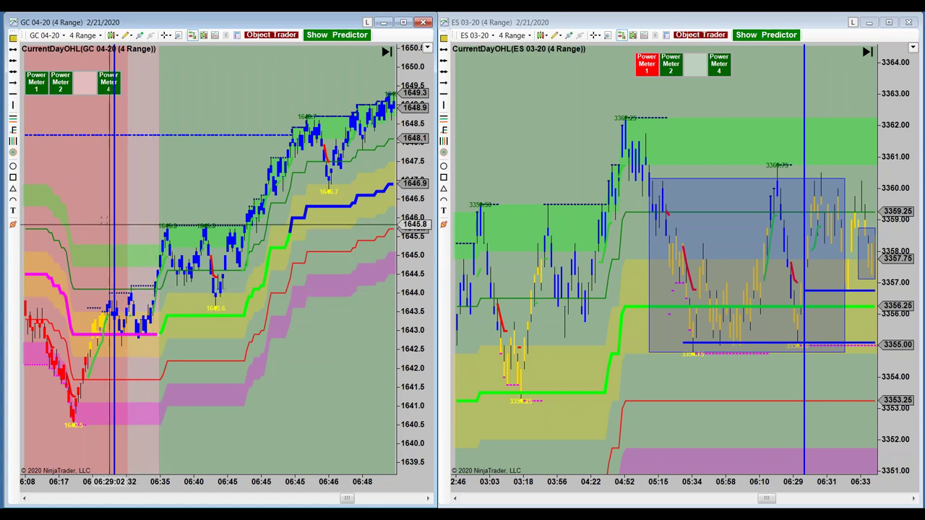
left_click(13, 94)
left_click(138, 289)
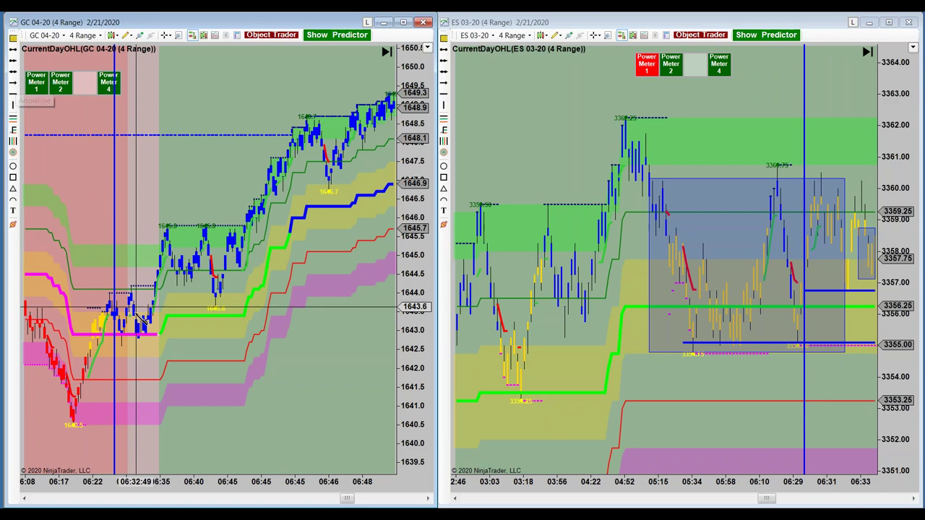
left_click(151, 246)
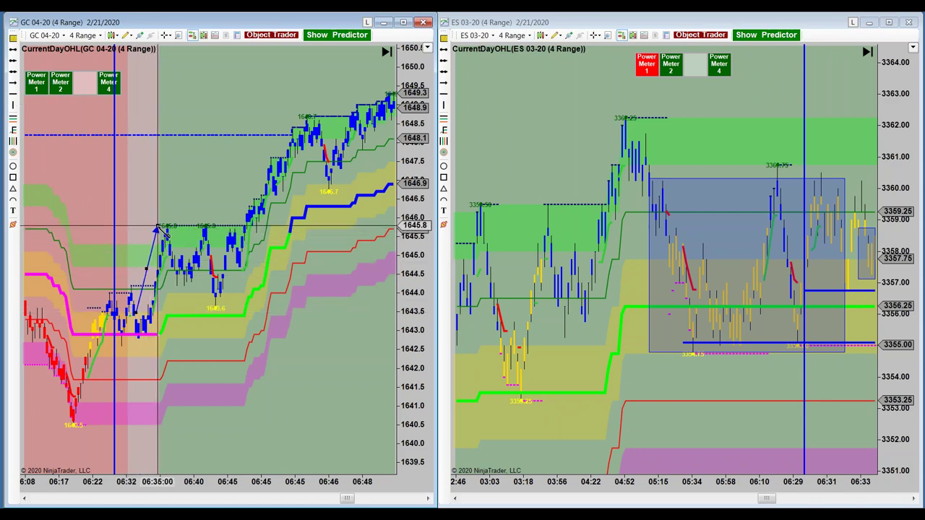
left_click(162, 227)
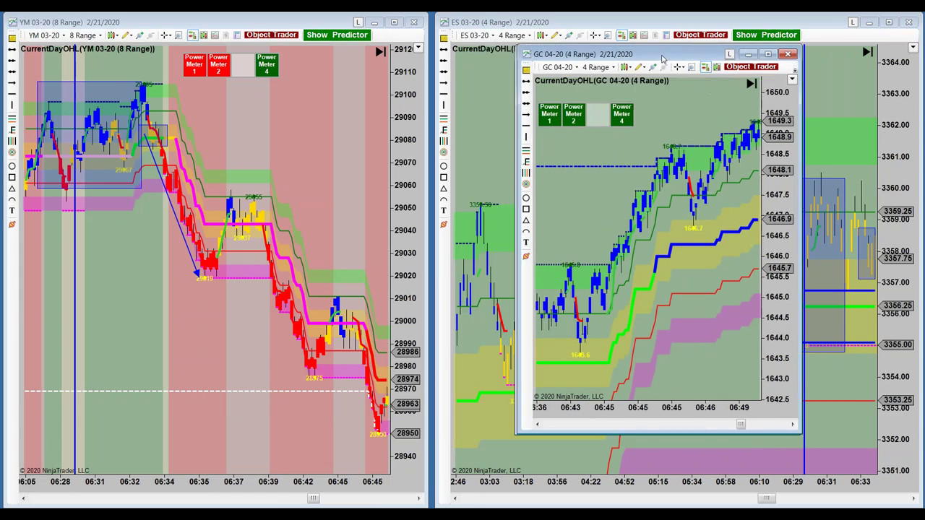
Step: Place the GC chart over the ES chart beside YM and draw a long arrow line from about 1642.0 up to 1647.9
left_click_drag(621, 66, 574, 27)
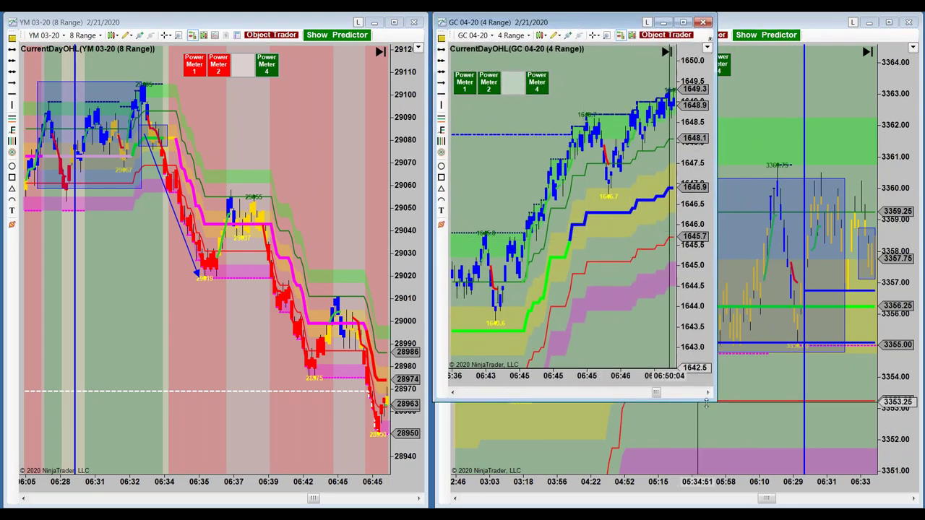
key("super+Right")
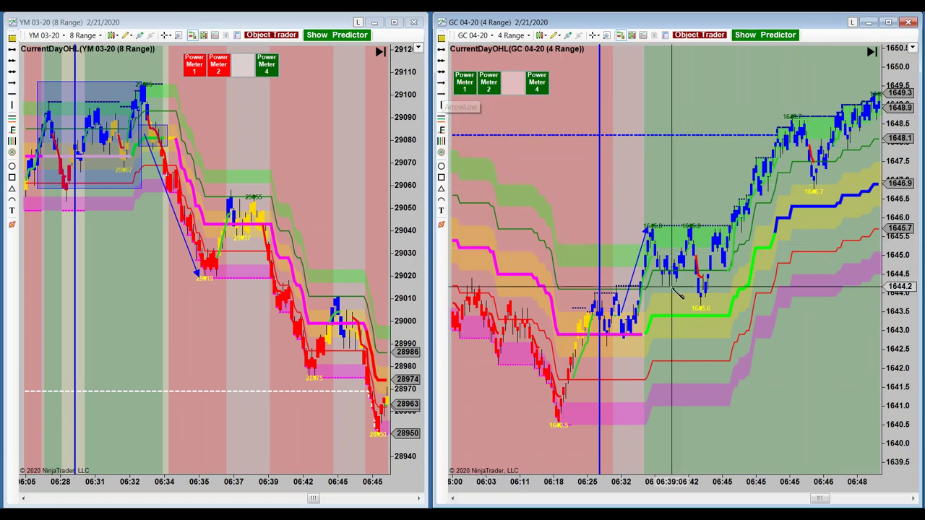
left_click(623, 367)
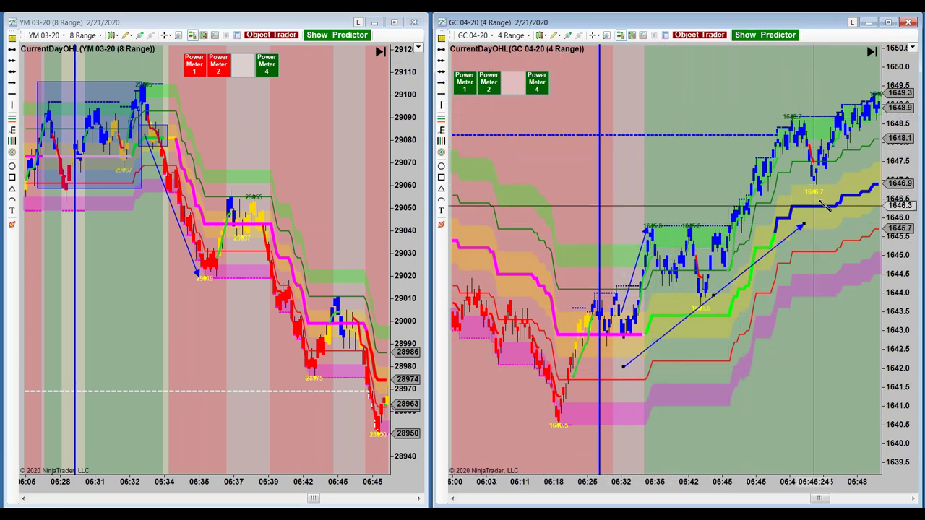
left_click(865, 147)
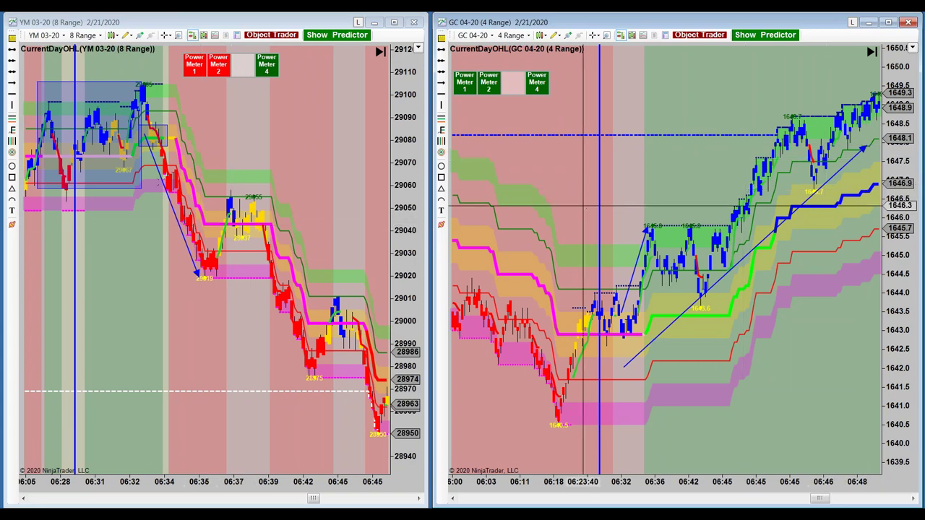
Step: Draw a long arrow line on YM from about 29105 down to 29000 and shift GC's long rising arrow slightly lower
left_click(12, 84)
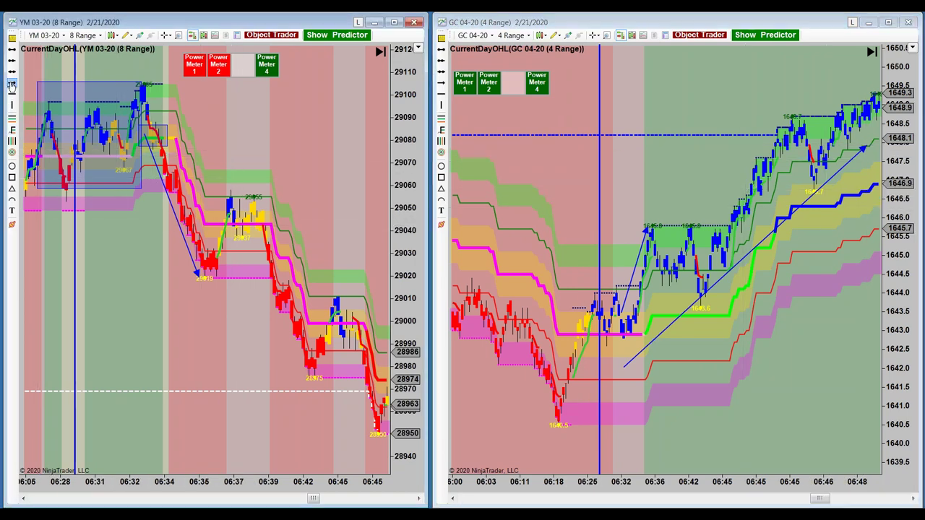
left_click(165, 85)
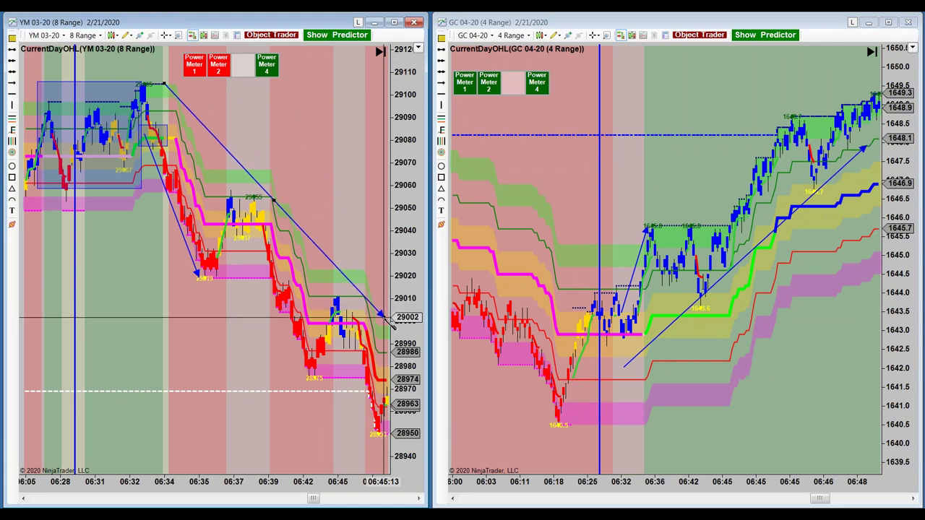
left_click(377, 320)
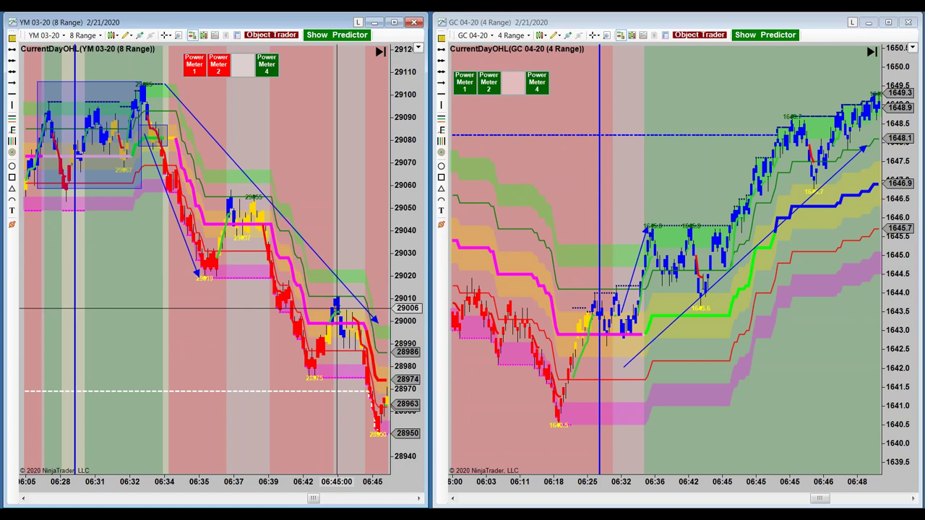
left_click(749, 253)
left_click_drag(749, 253, 744, 277)
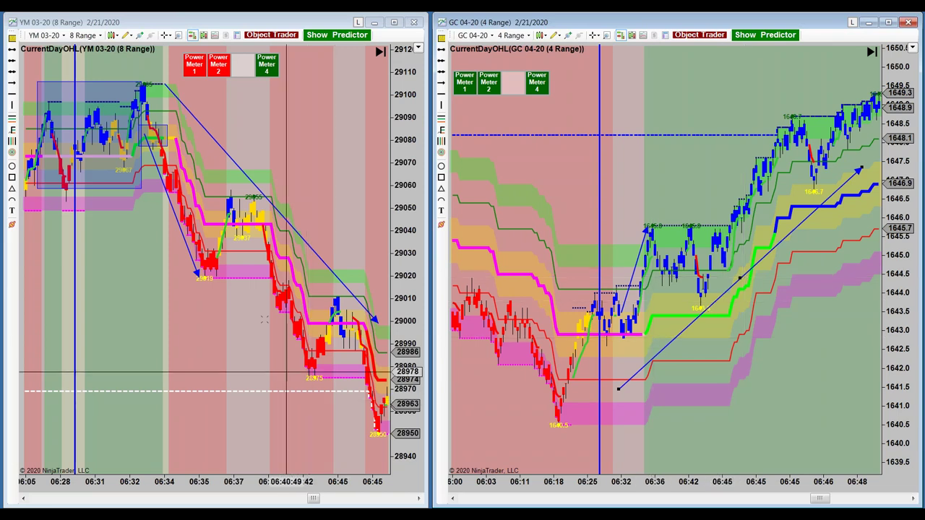
Step: Draw small rectangles over the GC pullback lows, about 1644.4 to 1643.8 near 06:43 and 1647.4 to 1646.8 near 06:46
left_click(441, 178)
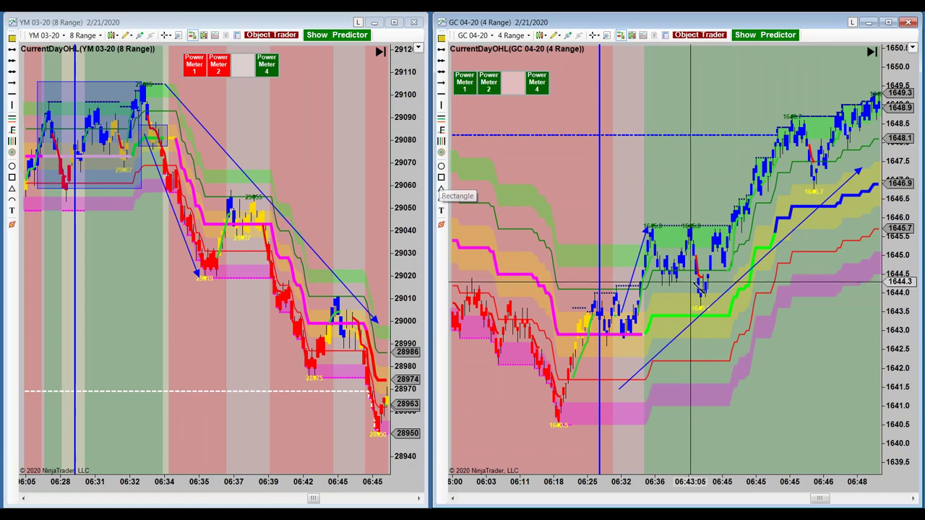
mouse_move(693, 278)
left_mouse_down()
mouse_move(723, 313)
mouse_move(718, 299)
left_mouse_up()
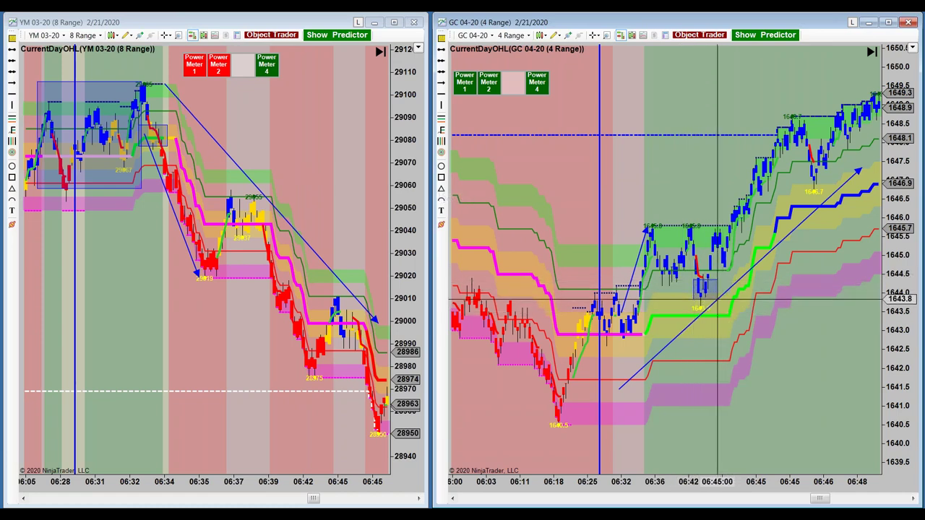
left_click(442, 178)
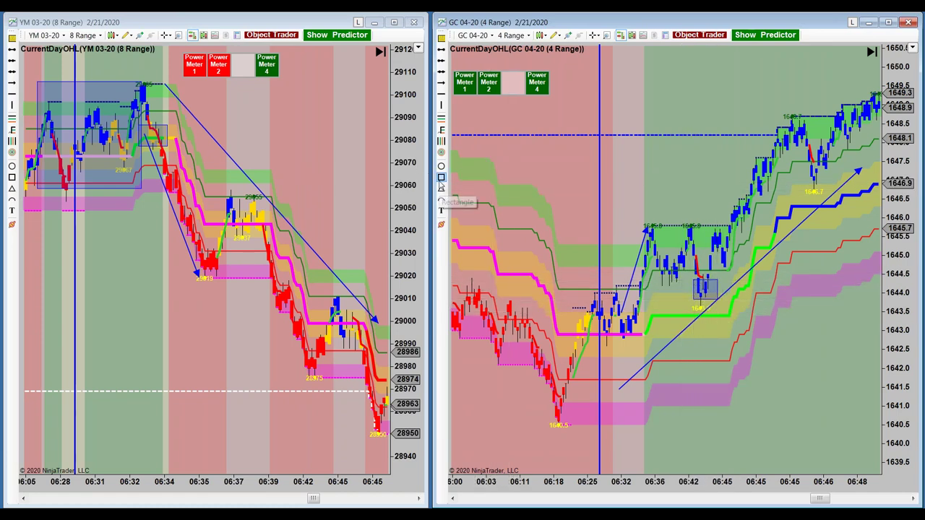
left_click_drag(807, 166, 826, 188)
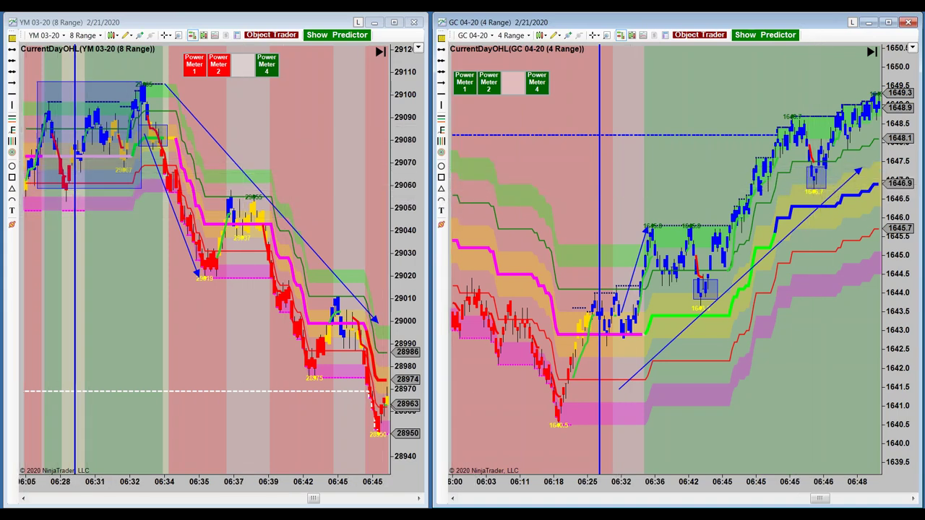
left_click(26, 181)
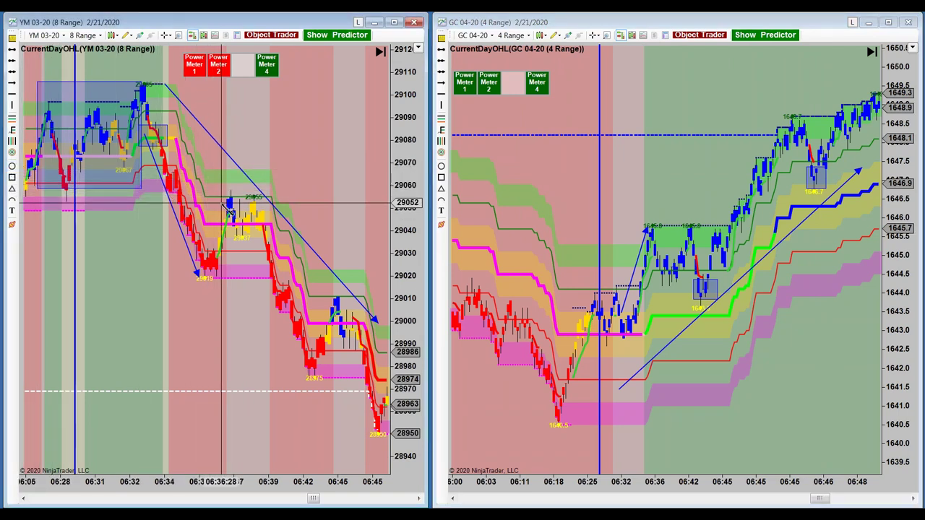
left_click_drag(221, 196, 237, 212)
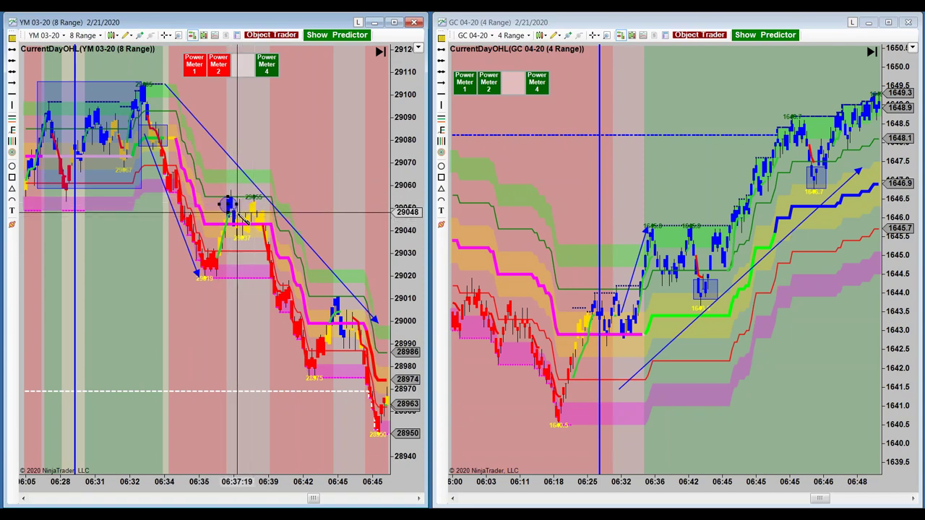
key("Delete")
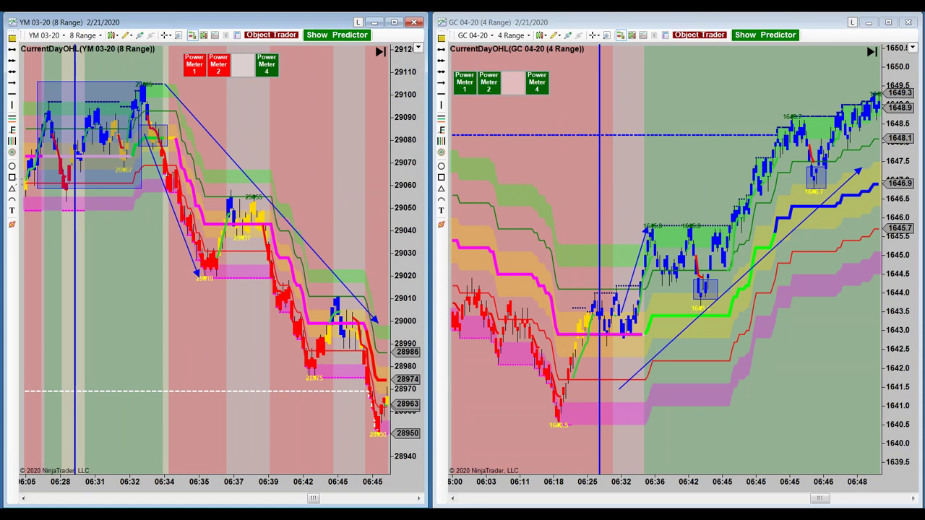
Step: Draw rectangles over YM's pullback highs, about 29055 to 29047 near 06:37 and 29011 to 29001 near 06:44
left_click_drag(221, 198, 271, 217)
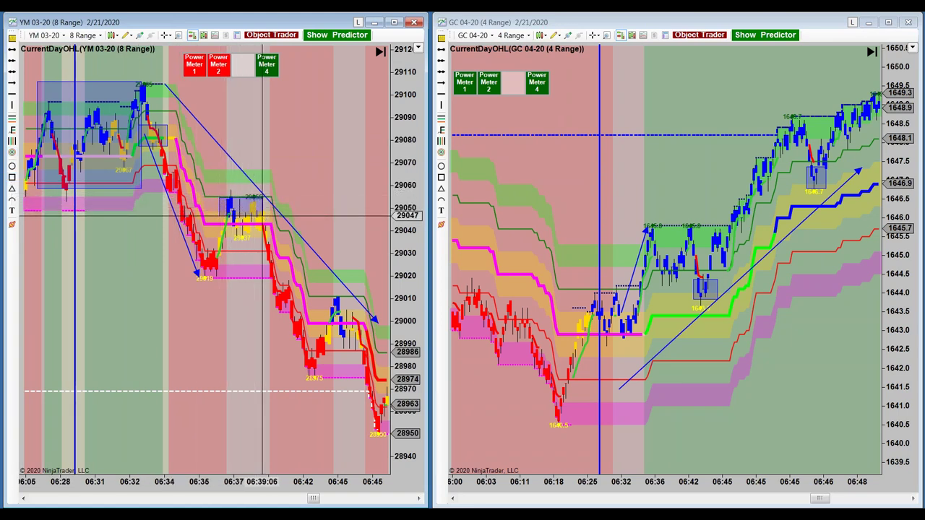
left_click(11, 177)
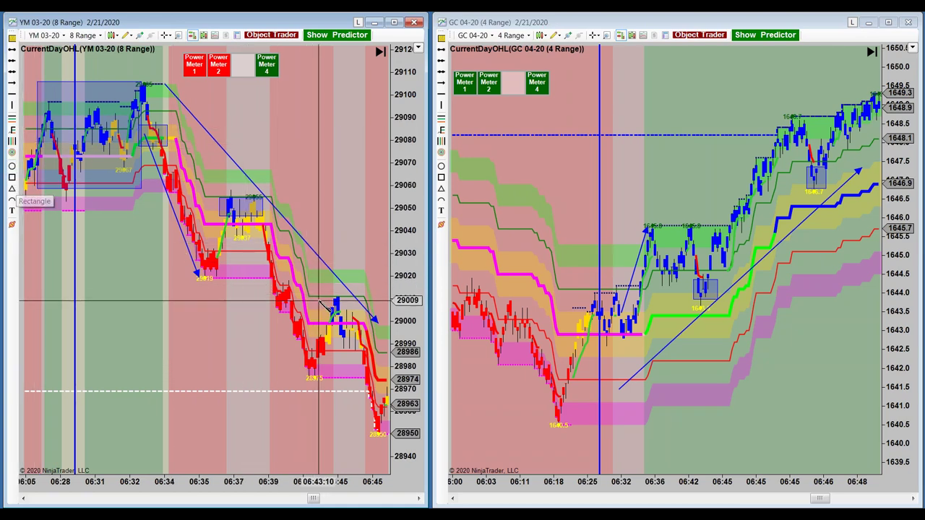
left_click_drag(323, 297, 359, 318)
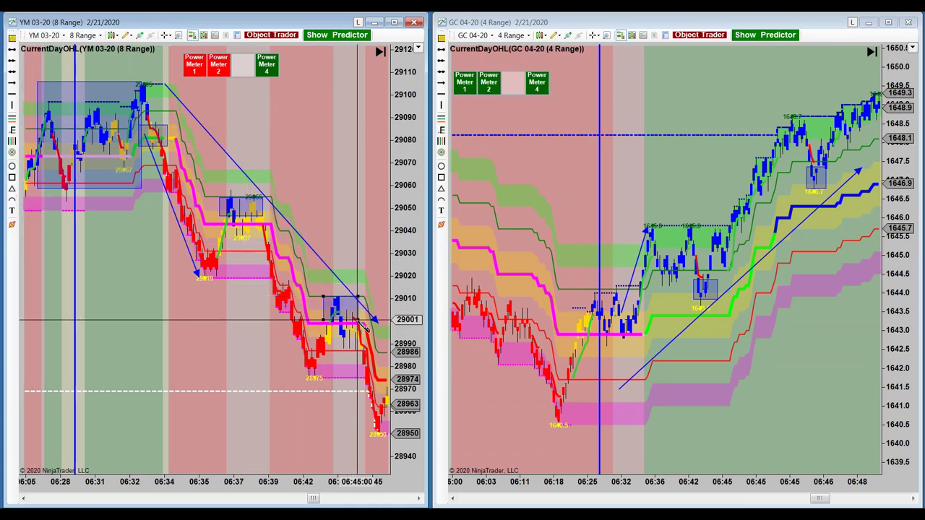
left_click_drag(331, 231, 272, 205)
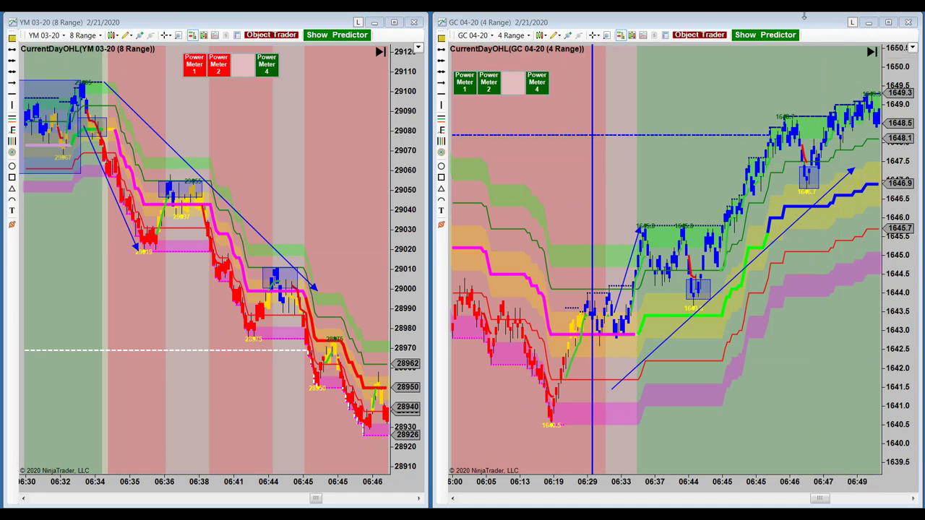
Step: Place the GC chart over the YM chart and draw an ellipse around its short rising arrow, about 1646.0 to 1642.8
left_click_drag(769, 22, 603, 30)
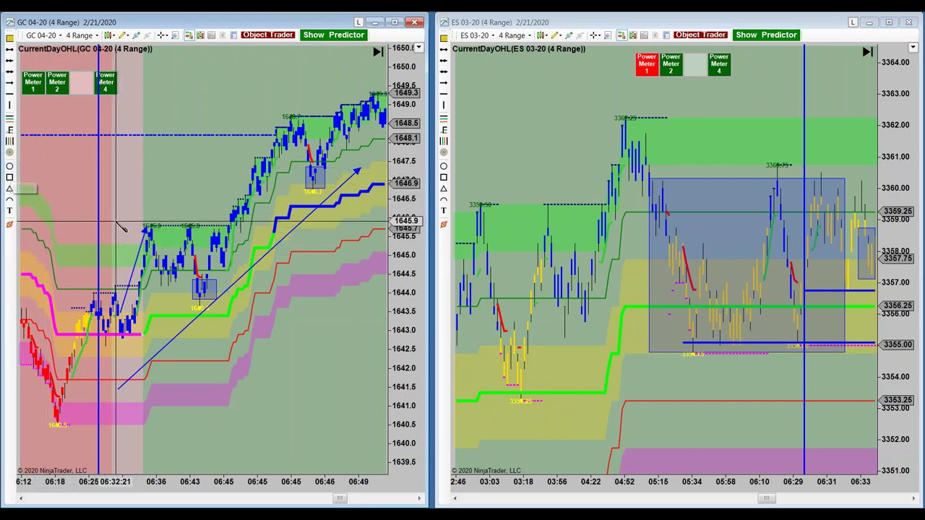
left_click_drag(118, 217, 164, 338)
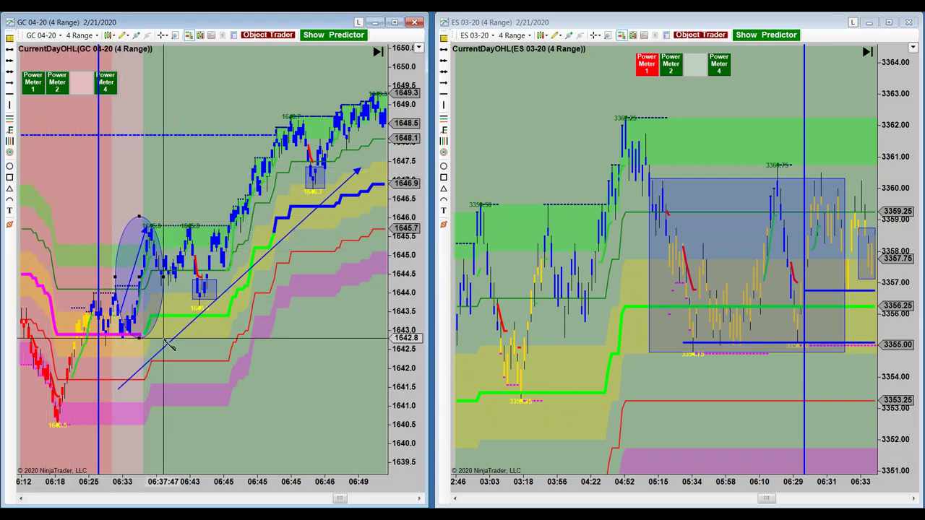
Step: Resize and arrange the chart windows side by side, with narrowed YM and ES charts and GC between them
left_click_drag(2, 239, 190, 275)
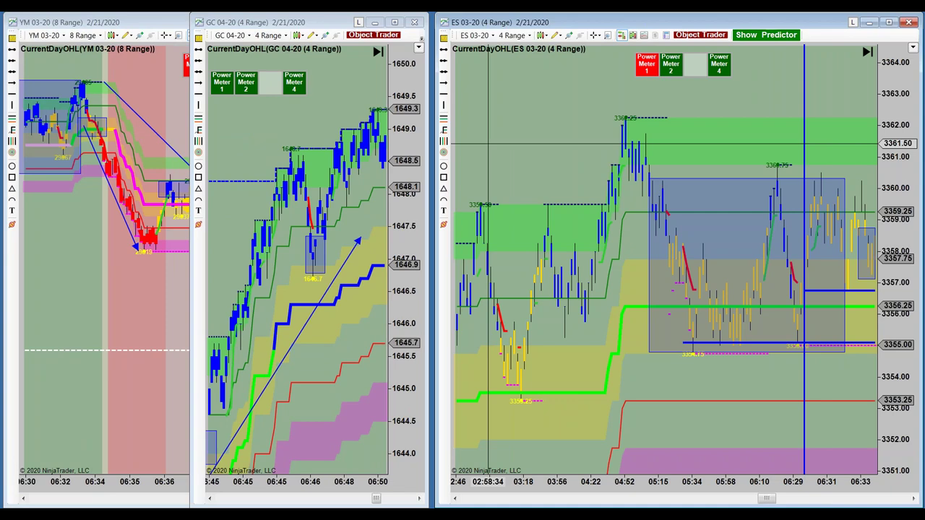
left_click_drag(434, 166, 561, 185)
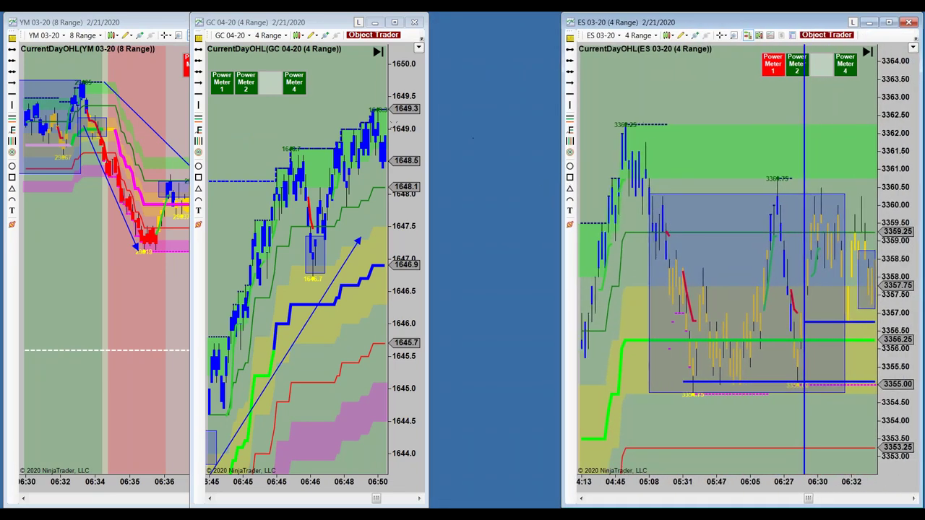
left_click_drag(329, 29, 456, 41)
left_click(263, 125)
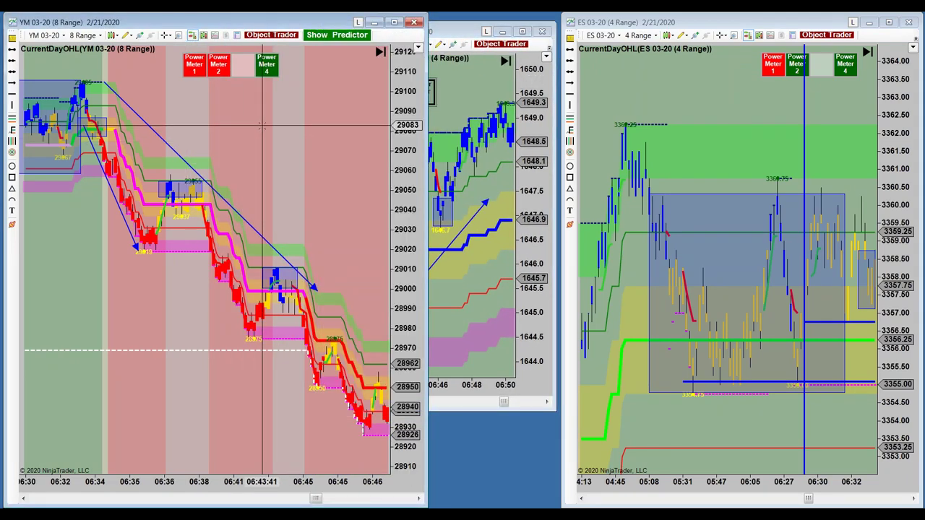
left_click_drag(136, 407, 233, 424)
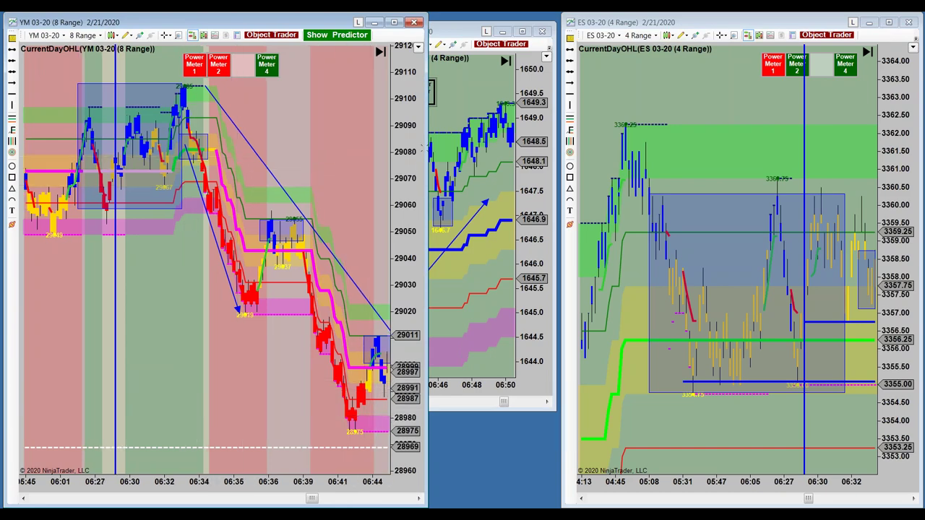
left_click_drag(425, 148, 313, 162)
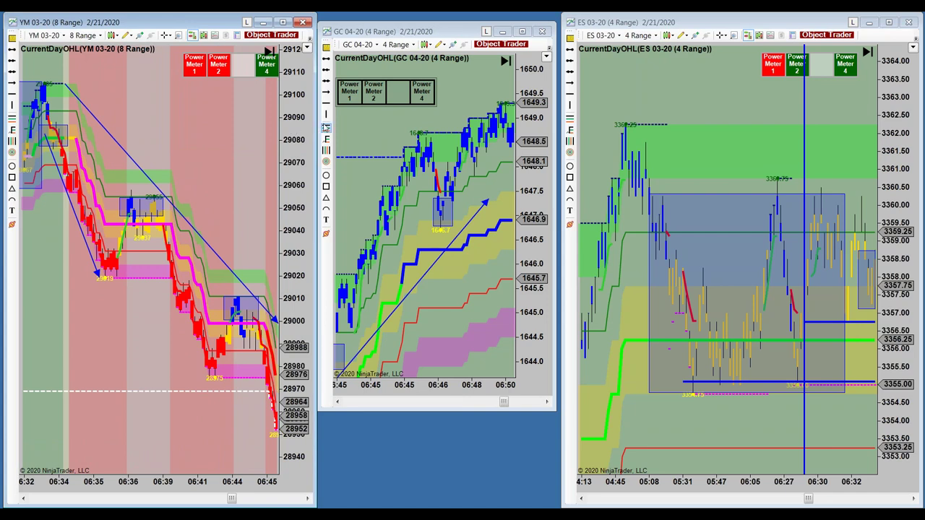
left_click(445, 33)
left_click_drag(445, 32, 447, 32)
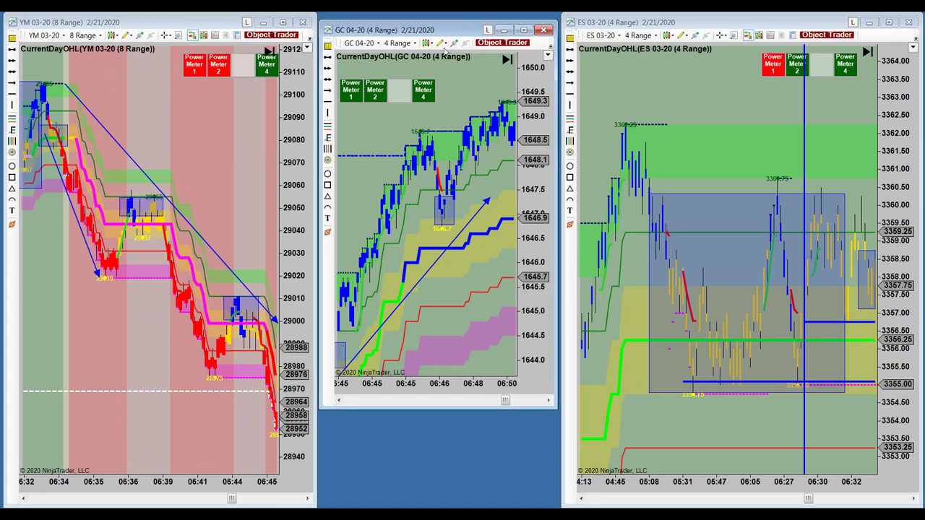
Step: Set the bar width of the GC 04-20 data series to 2
right_click(378, 114)
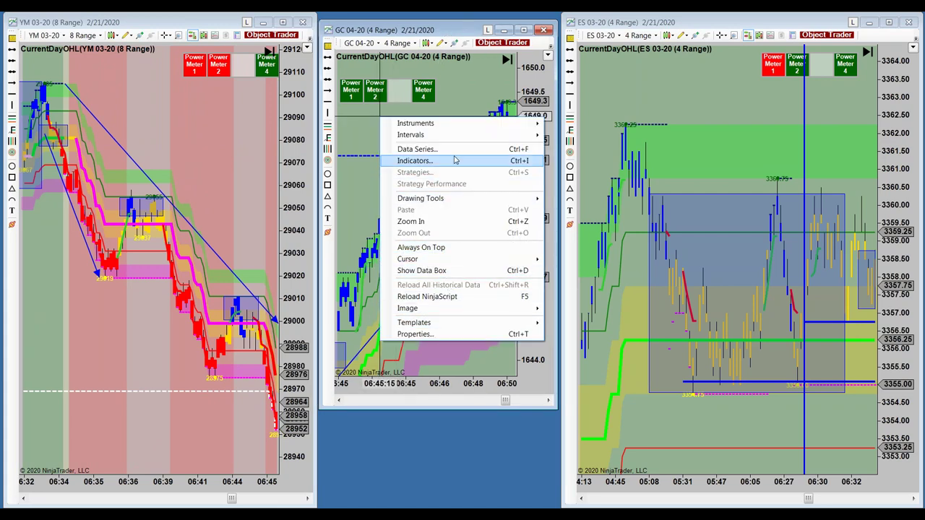
key("Escape")
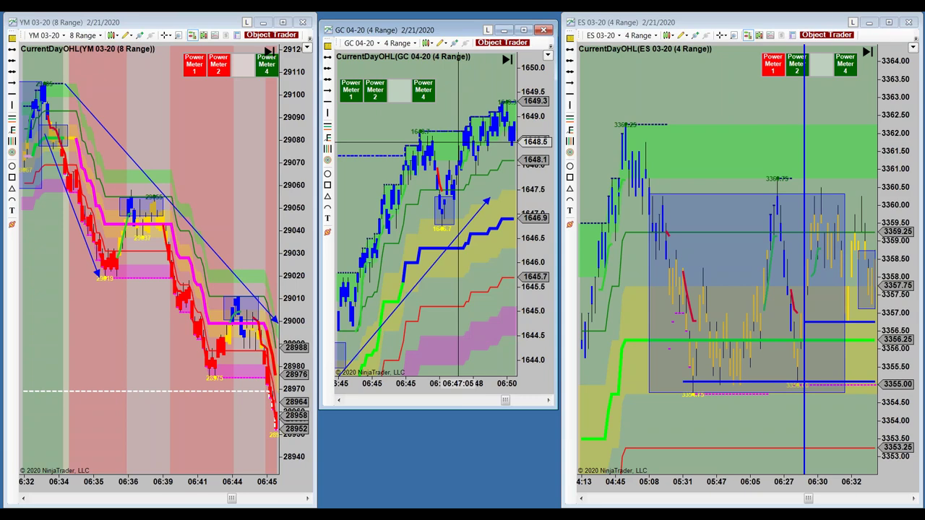
right_click(388, 133)
left_click(440, 168)
left_click(432, 138)
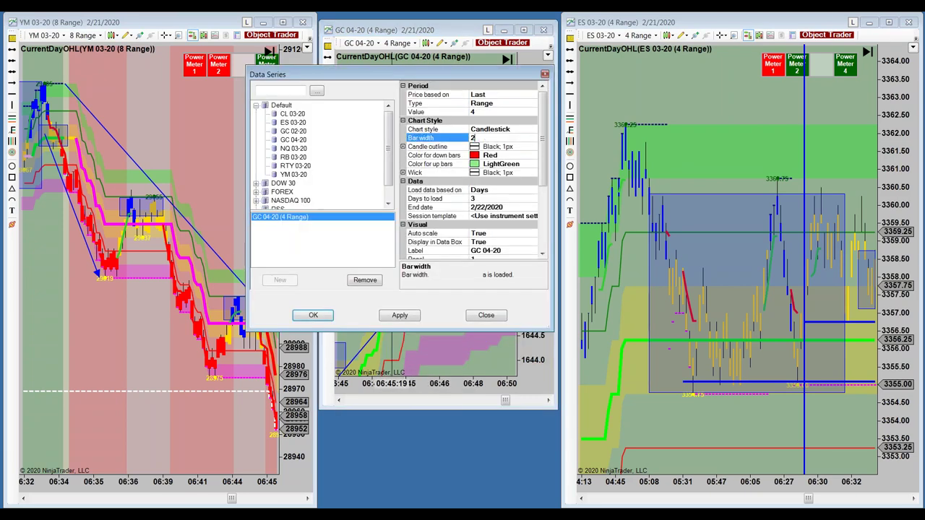
left_click(400, 315)
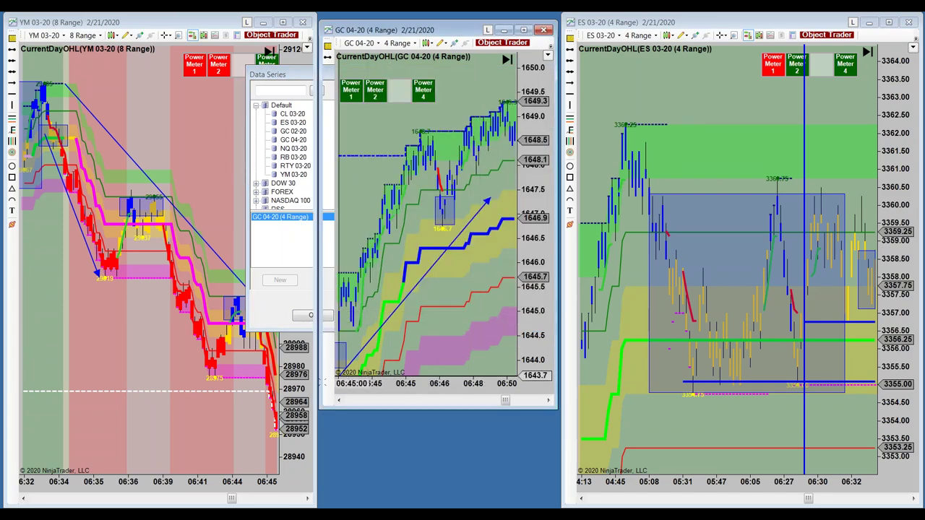
Step: Extend the GC window down to the height of the neighbouring charts and bring its ellipse near 06:33 into view
left_click_drag(551, 408, 556, 505)
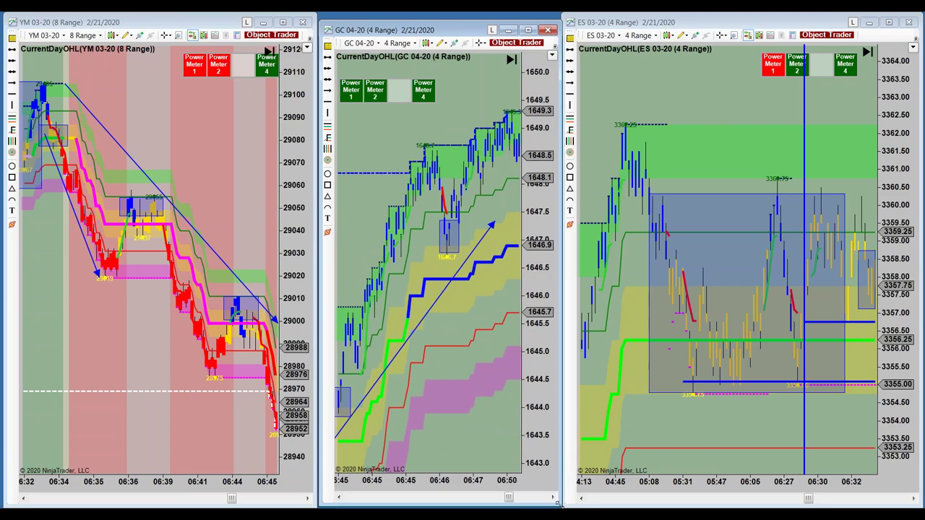
scroll(479, 444, "up", 3)
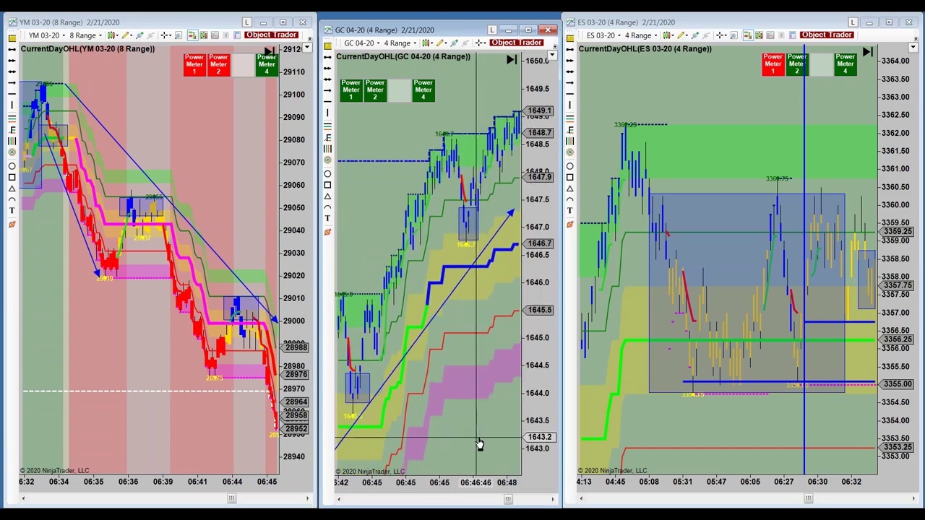
scroll(479, 444, "up", 5)
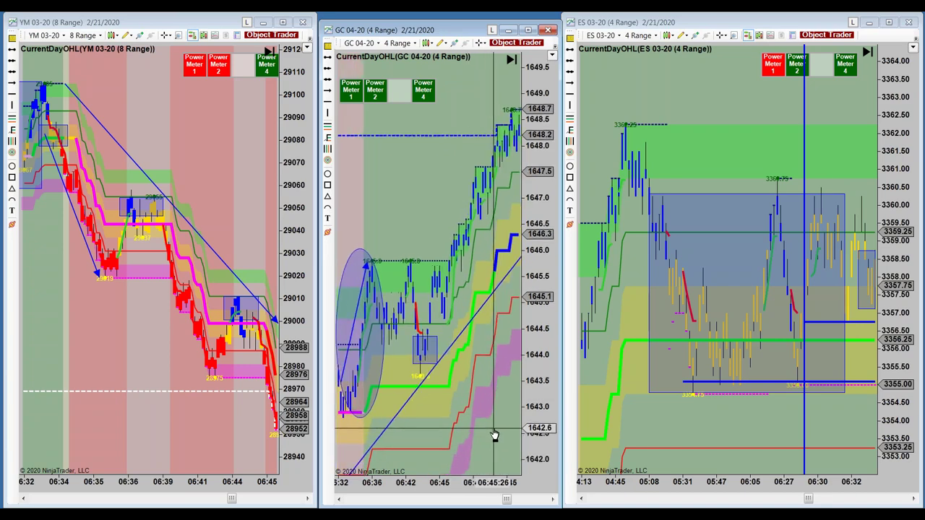
scroll(495, 435, "up", 3)
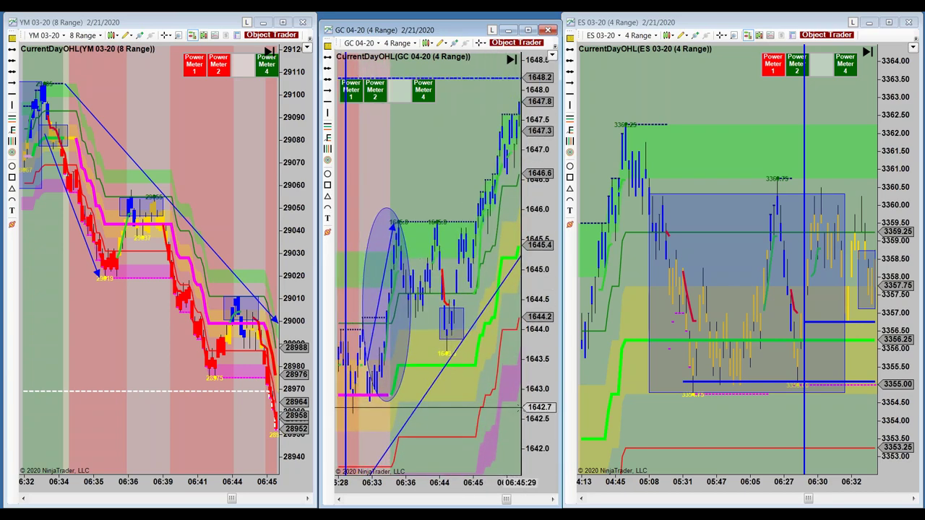
Step: Draw a large ellipse on YM around the first drop and its short falling arrow, about 29094 to 29005
left_click(12, 167)
left_click(39, 108)
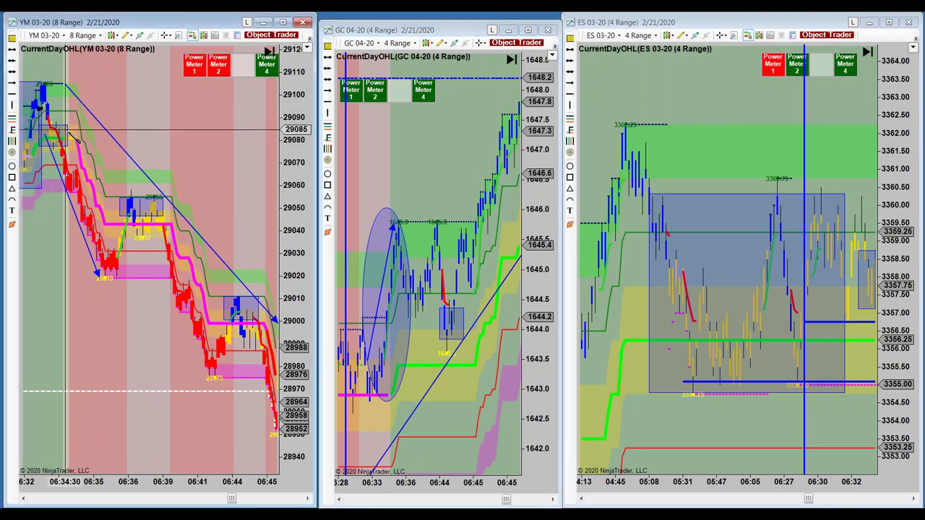
left_click(114, 232)
left_click(152, 309)
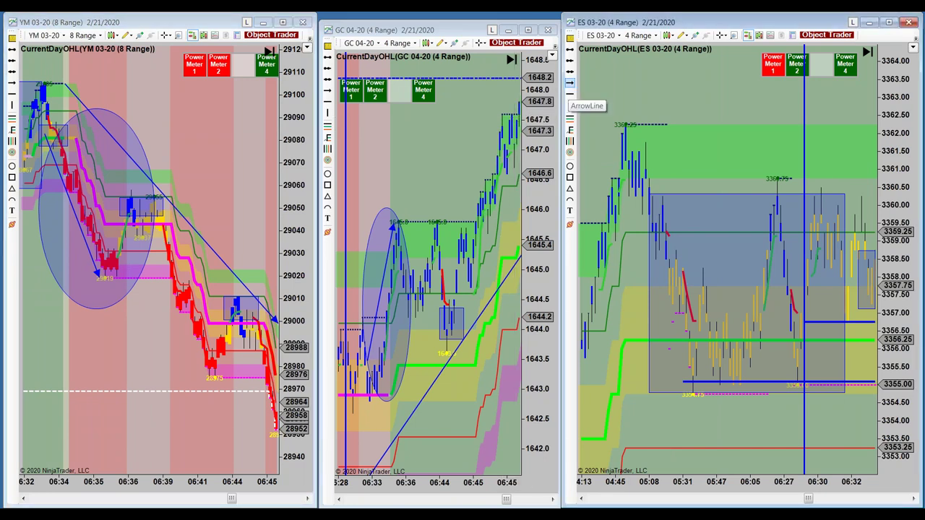
Step: Draw an arrow line on ES from about 3357.0 down to 3353.25 and box the horizontal lines near 3356.75 and 3355.00
left_click(858, 313)
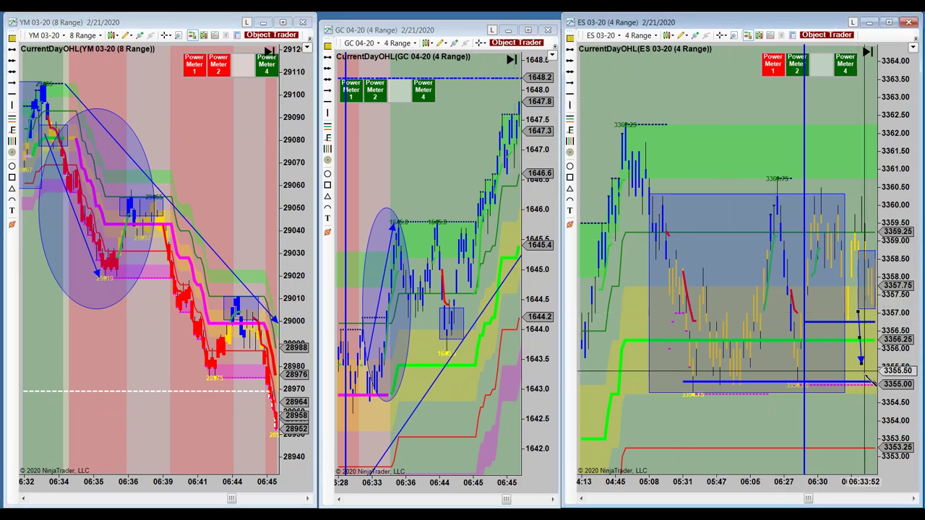
left_click(867, 448)
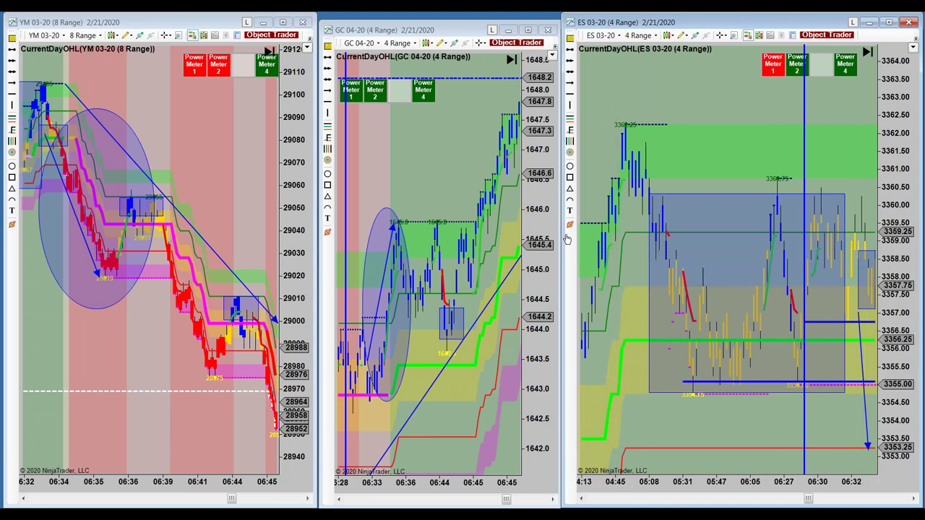
left_click(570, 179)
left_click(801, 316)
left_click(874, 332)
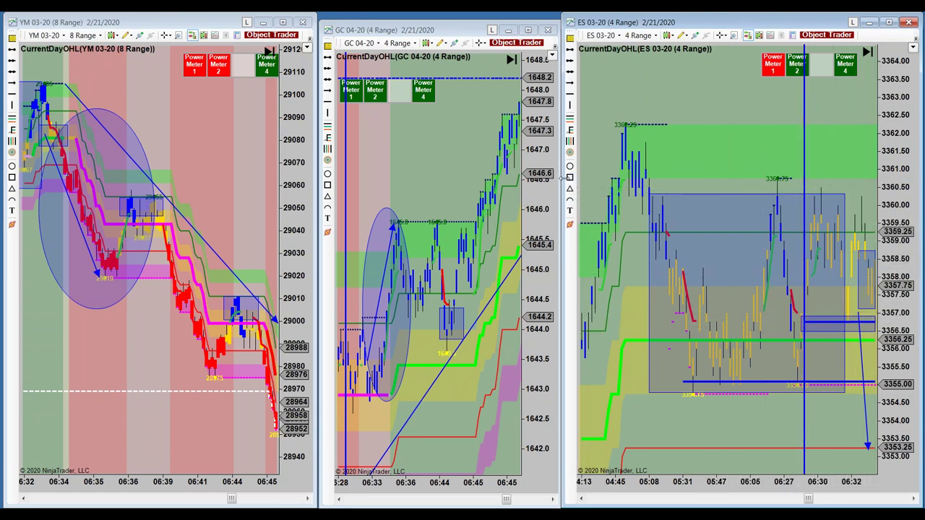
left_click(685, 383)
left_click(730, 376)
left_click_drag(795, 401, 874, 389)
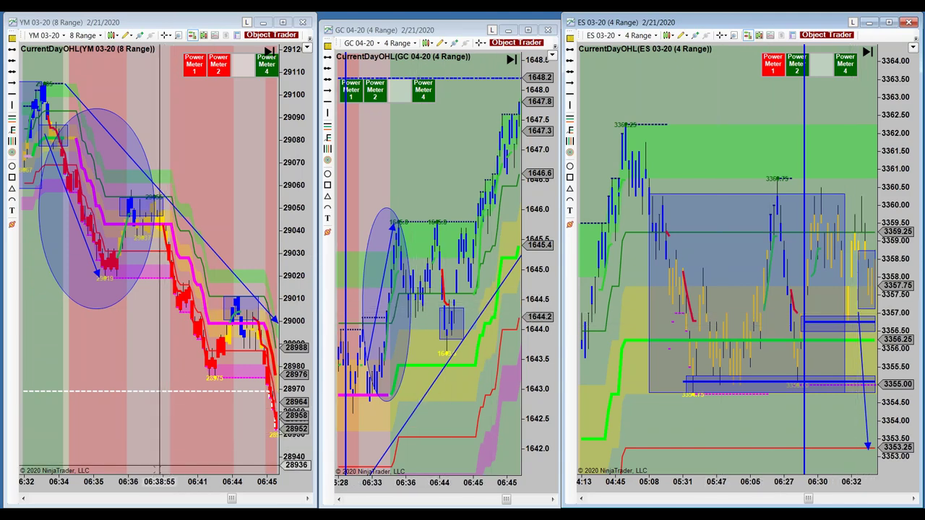
Step: Compress YM's time axis, narrow its window, and widen the GC chart into the freed space with its full rise in view
left_click_drag(161, 483, 268, 484)
left_click_drag(315, 214, 264, 227)
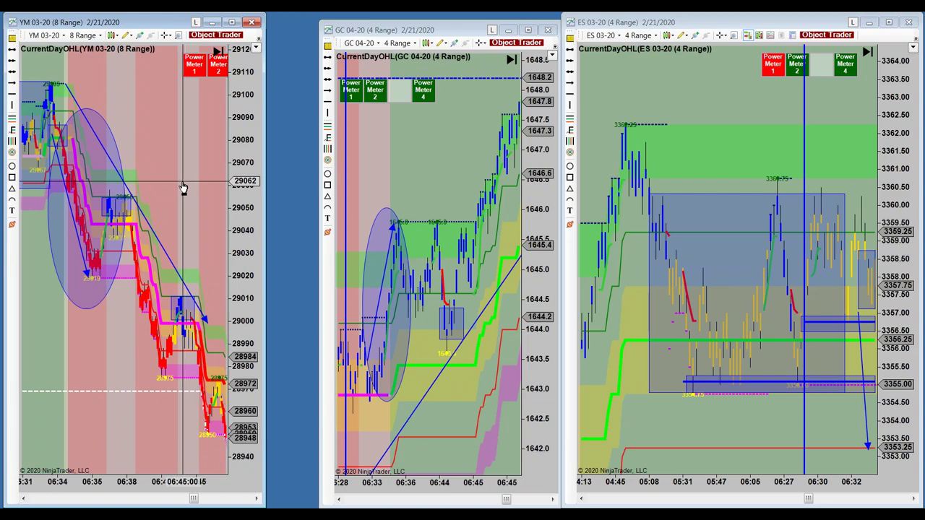
left_click_drag(319, 212, 267, 215)
left_click_drag(448, 405, 382, 424)
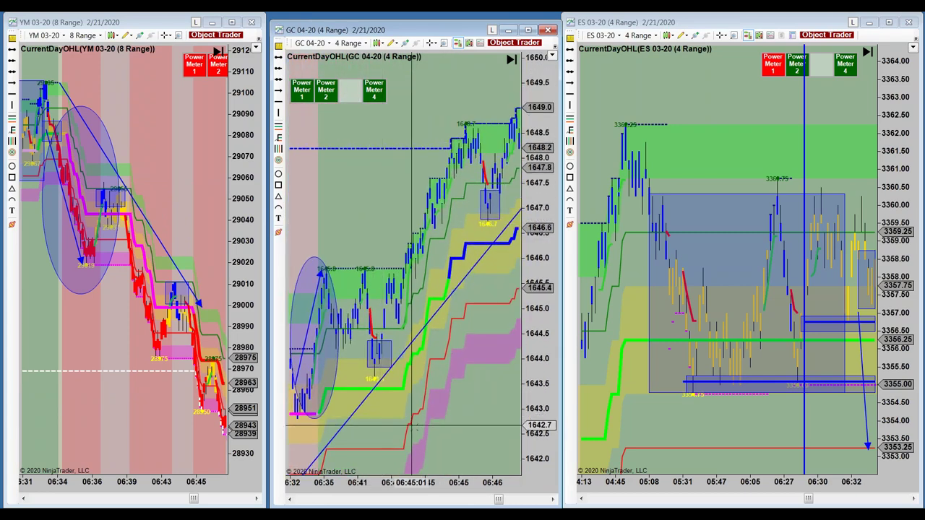
scroll(421, 462, "down", 2)
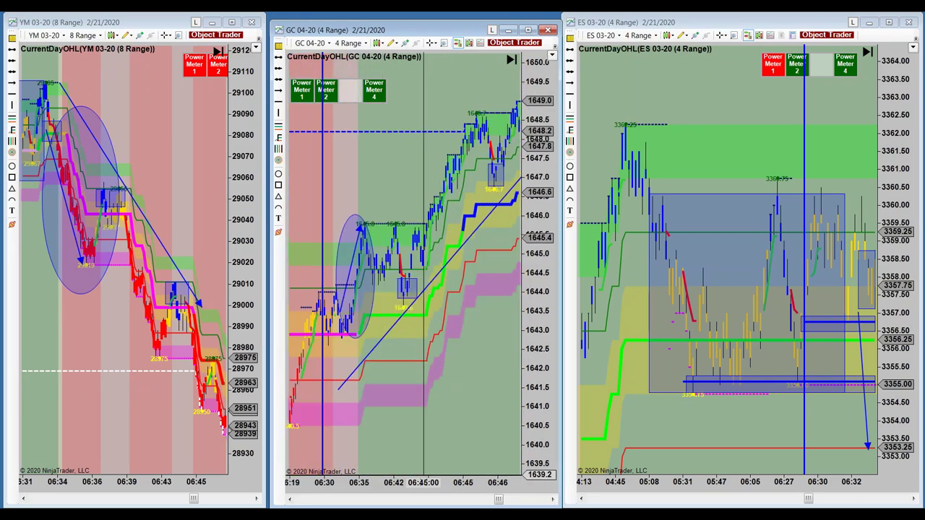
scroll(448, 398, "up", 2)
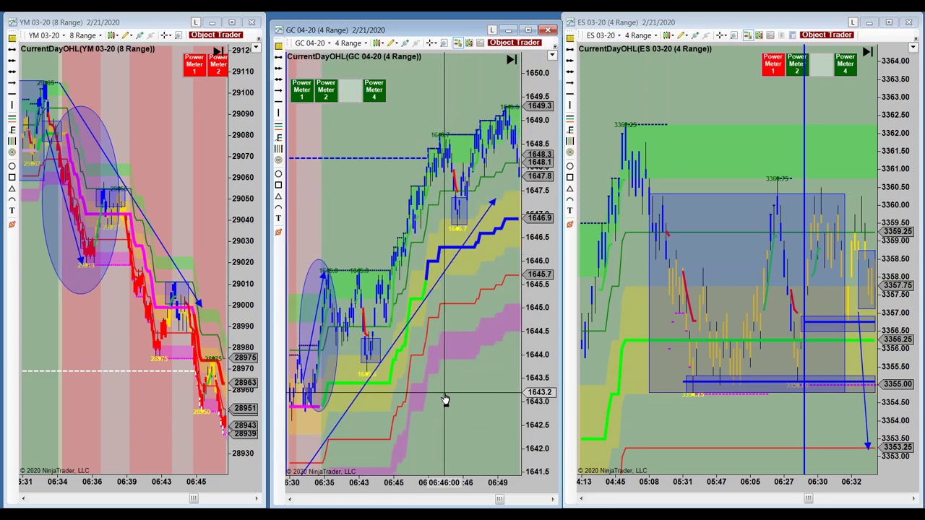
scroll(446, 401, "up", 1)
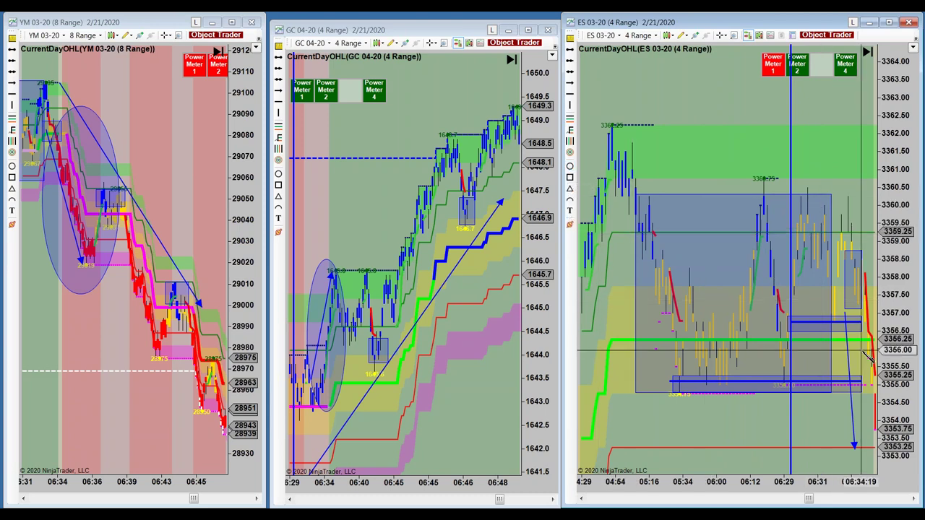
Step: Draw a small ellipse on ES from about 3356.7 to 3355.4 near 06:34 and extend the falling arrow to about 3350.7
left_click_drag(868, 324, 871, 371)
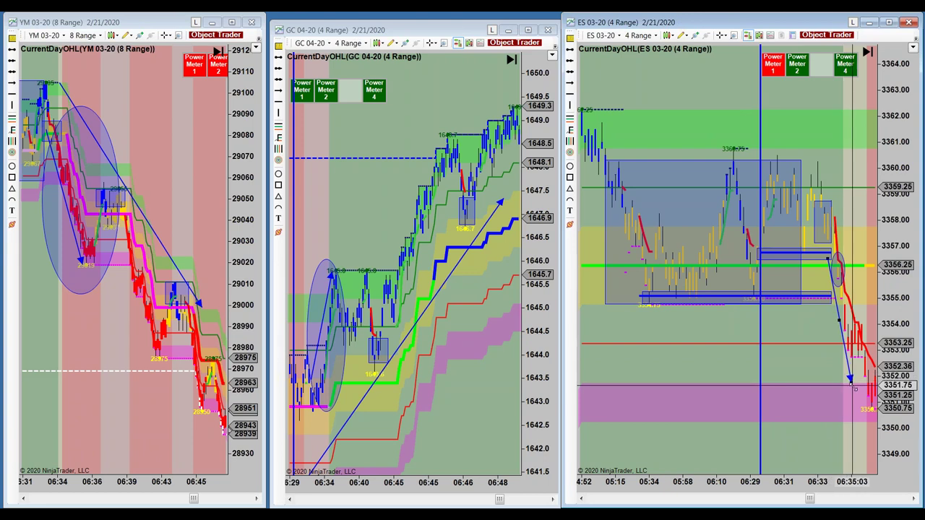
left_click(857, 411)
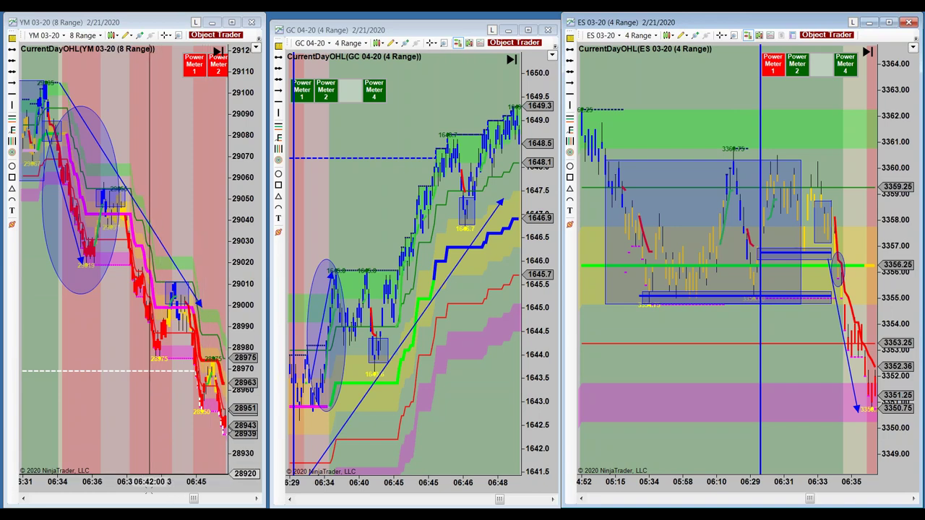
Step: Check the YM chart's data series settings and leave them as they are
scroll(149, 489, "down", 2)
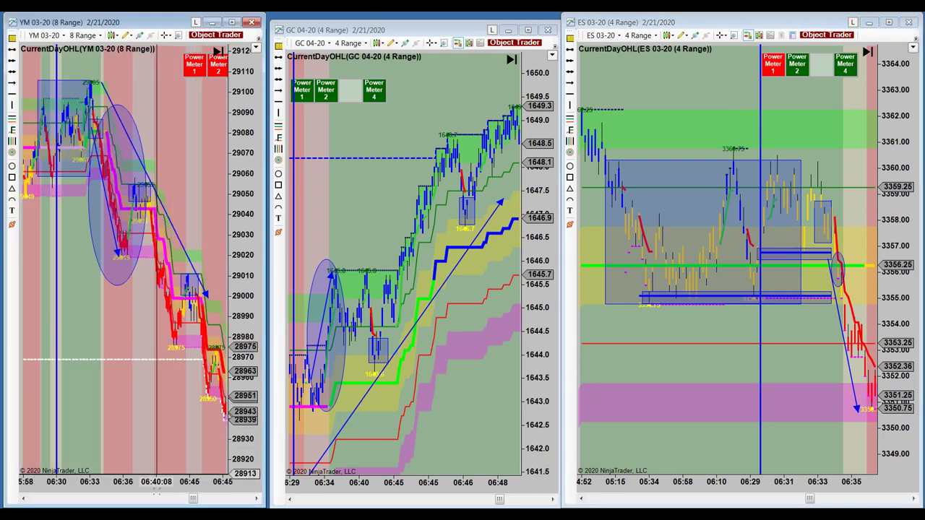
right_click(166, 121)
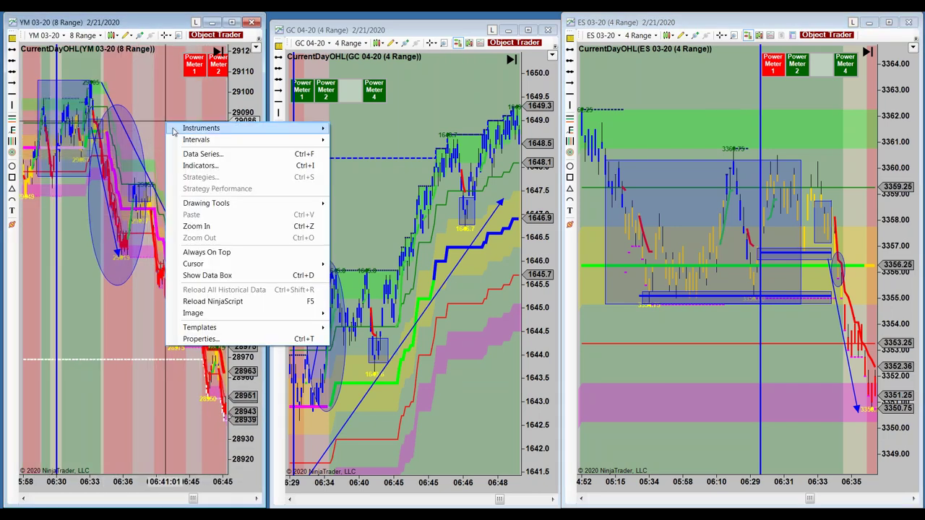
left_click(203, 154)
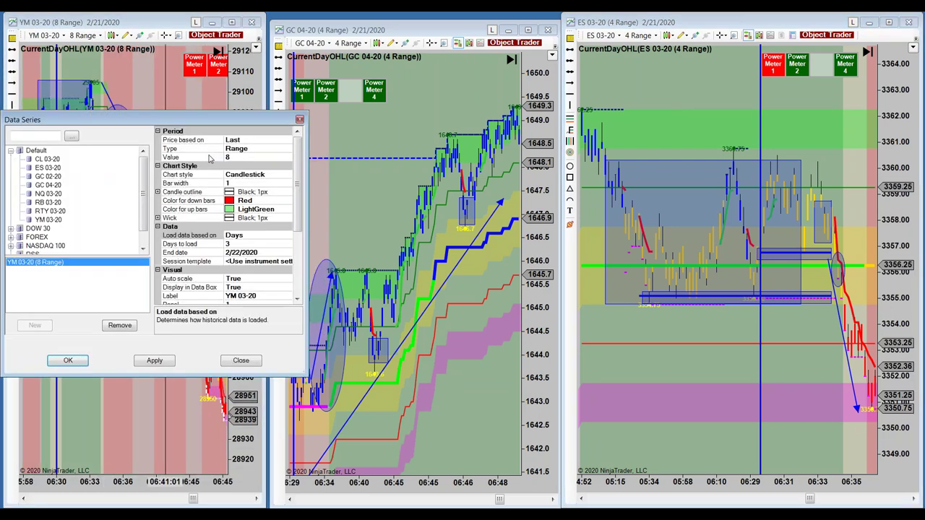
left_click(240, 360)
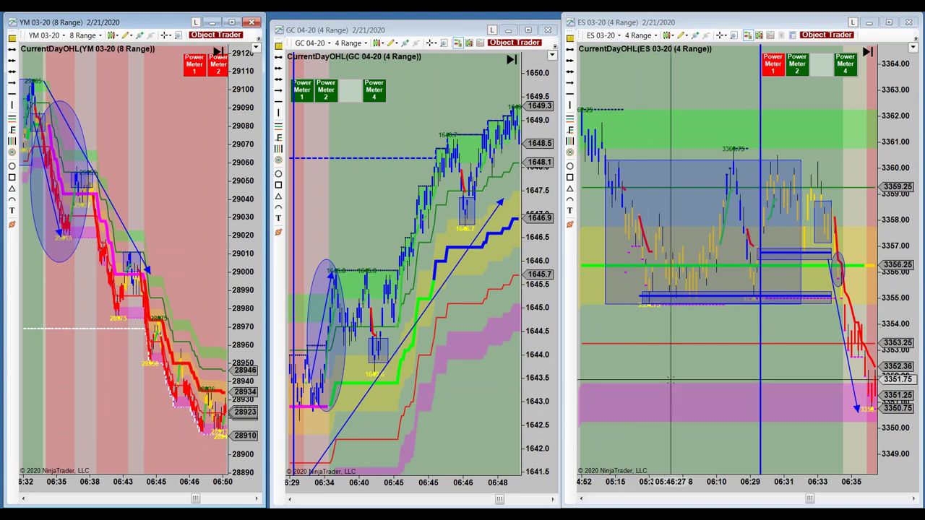
Step: Box the ES support level past the earlier horizontal line, from about 3355.25 to 3354.6 between 06:33 and the latest bars
left_click_drag(697, 381, 681, 389)
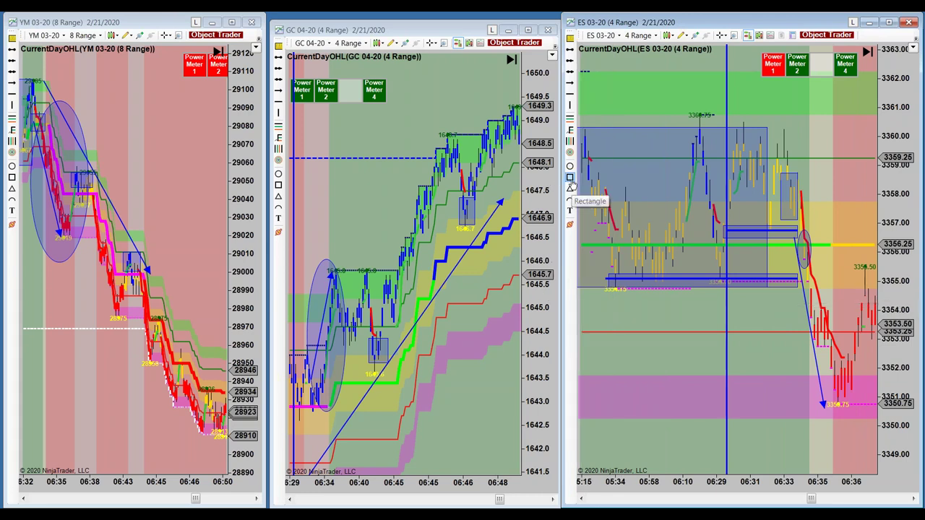
left_click(797, 274)
left_click(875, 292)
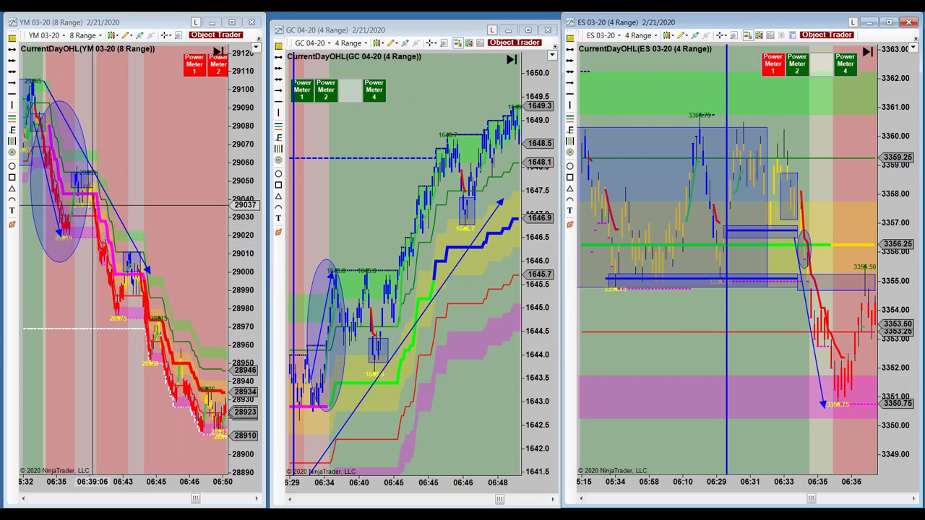
Step: Draw a falling arrow line on YM along the second drop, from about 29036 to 28973
left_click(14, 85)
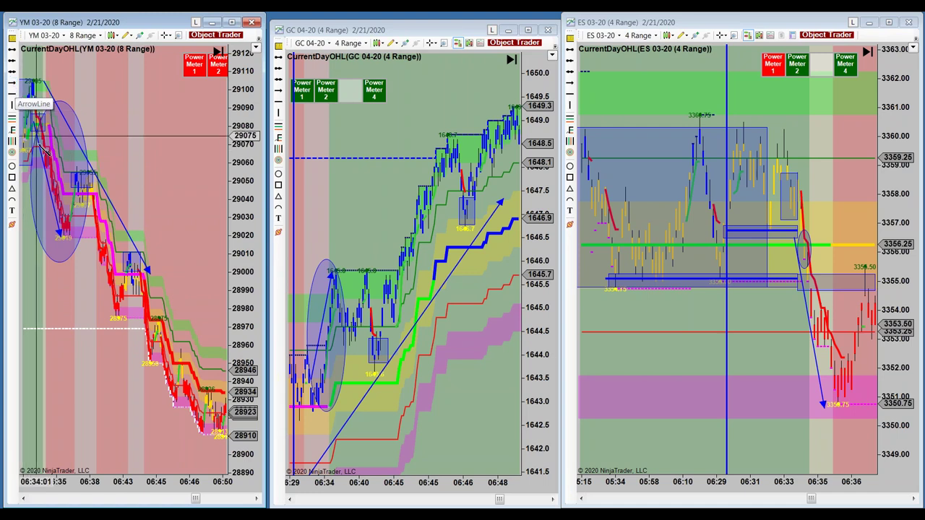
left_click(80, 207)
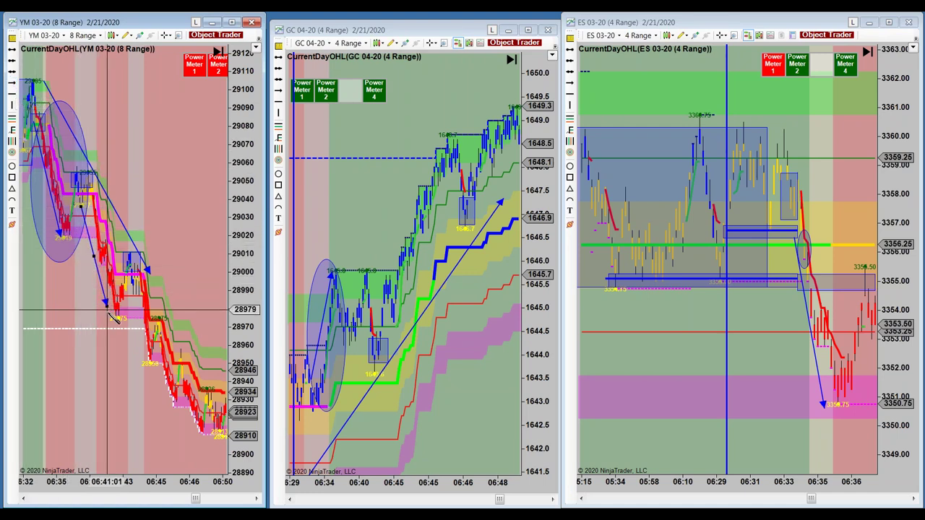
left_click(113, 321)
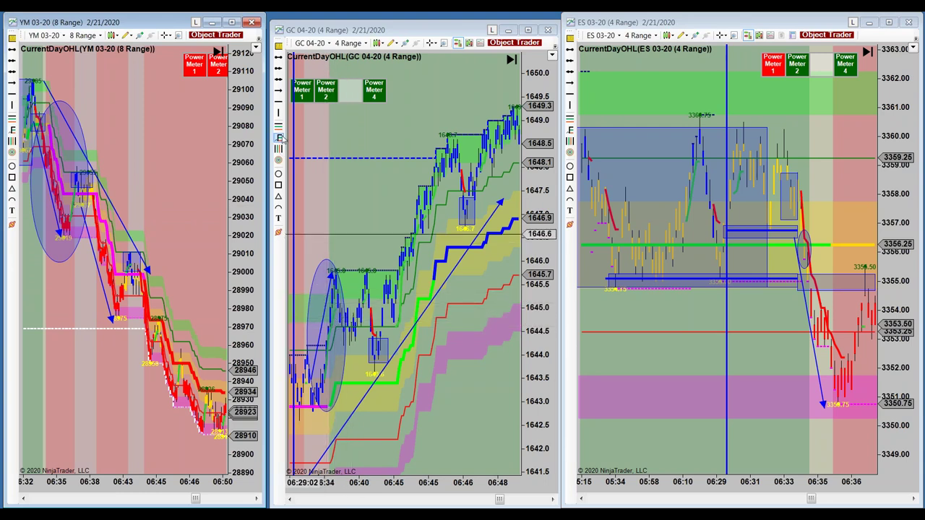
Step: Draw a short falling arrow on GC from about 1645.8 to 1644.8 and box the pullback low near 1644.6 to 1644.4
left_click(279, 97)
left_click(279, 113)
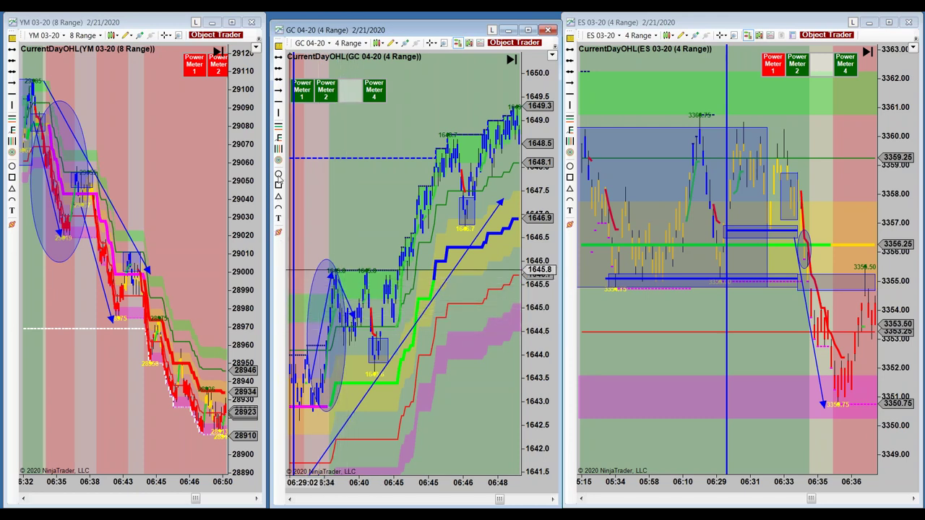
left_click(340, 324)
left_click(363, 336)
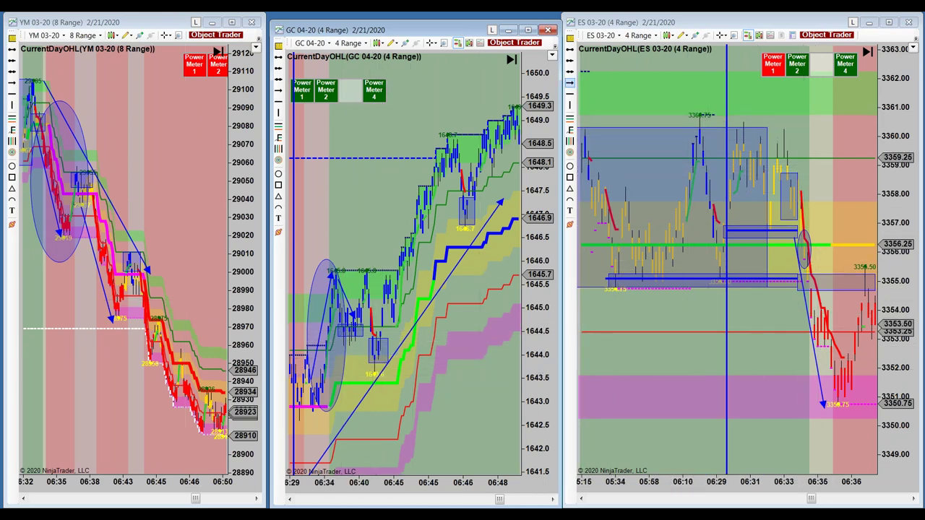
Step: Draw a short arrow on ES from about 3357.5 down to the 3355.50 swing high and box that high down to about 3354.2
left_click(570, 82)
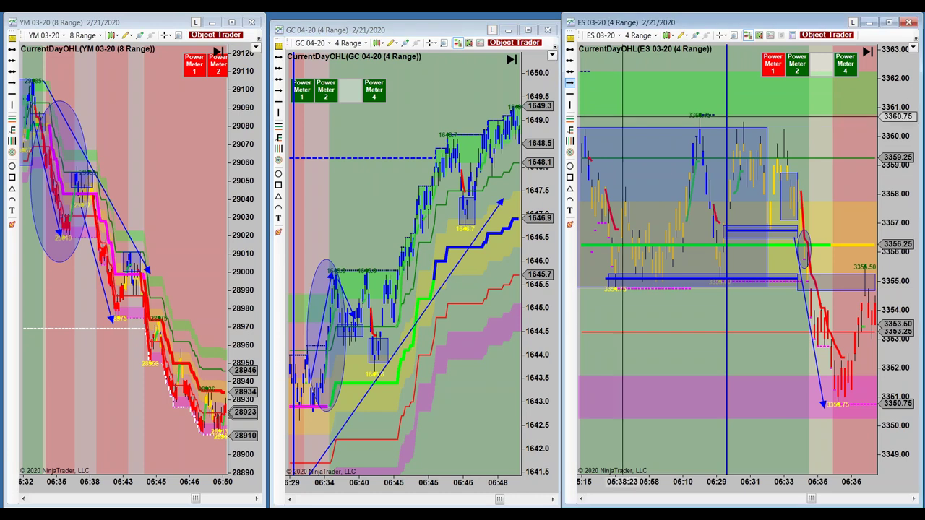
left_click(838, 208)
left_click(851, 237)
left_click_drag(857, 255, 860, 282)
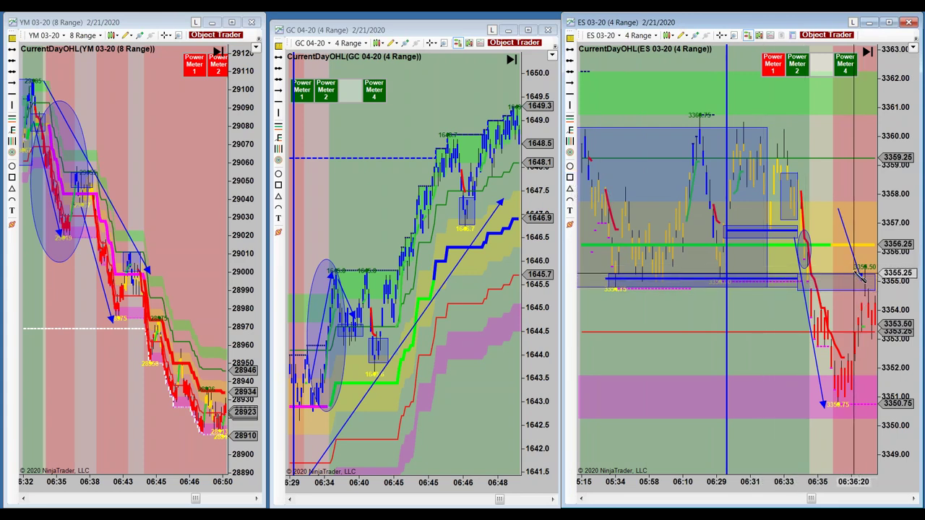
left_click_drag(859, 272, 876, 305)
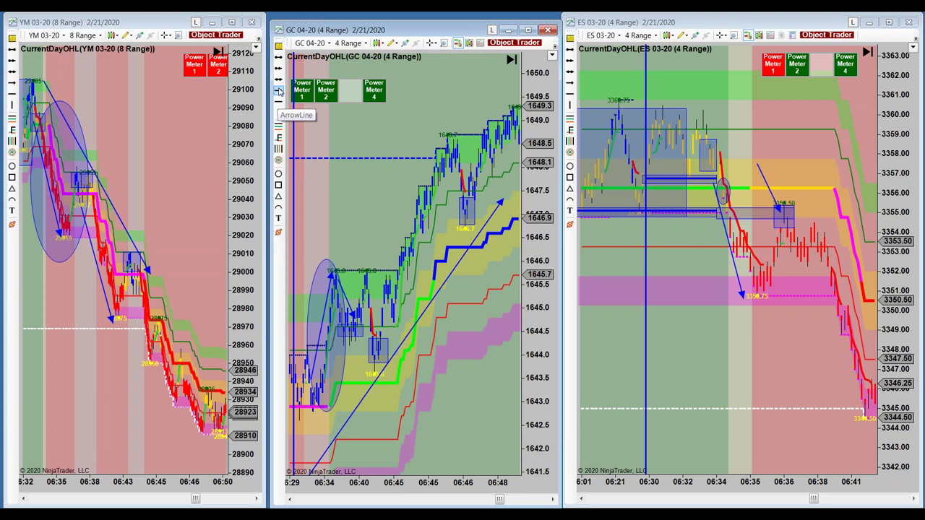
Step: Draw a rising arrow on GC from about 1644.8 to 1648.6 and a falling arrow on YM from about 28993 to 28907
left_click(375, 320)
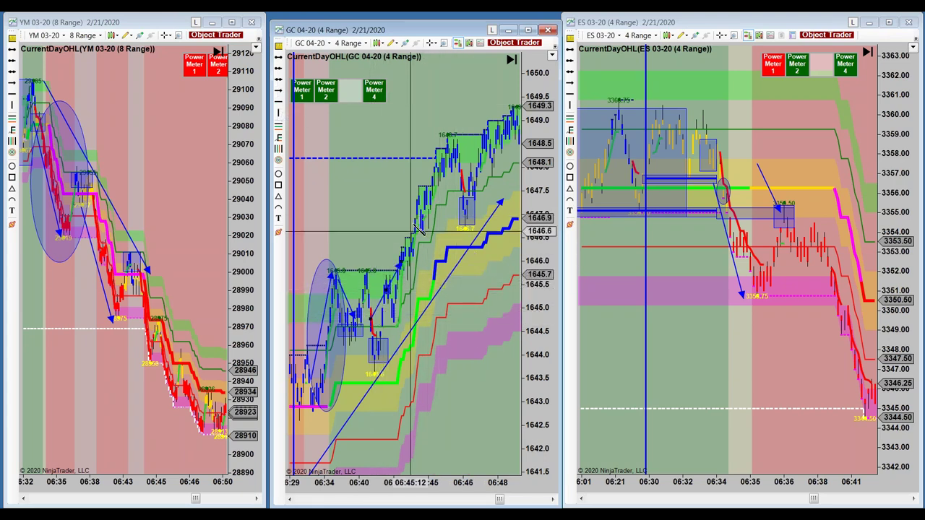
left_click(436, 138)
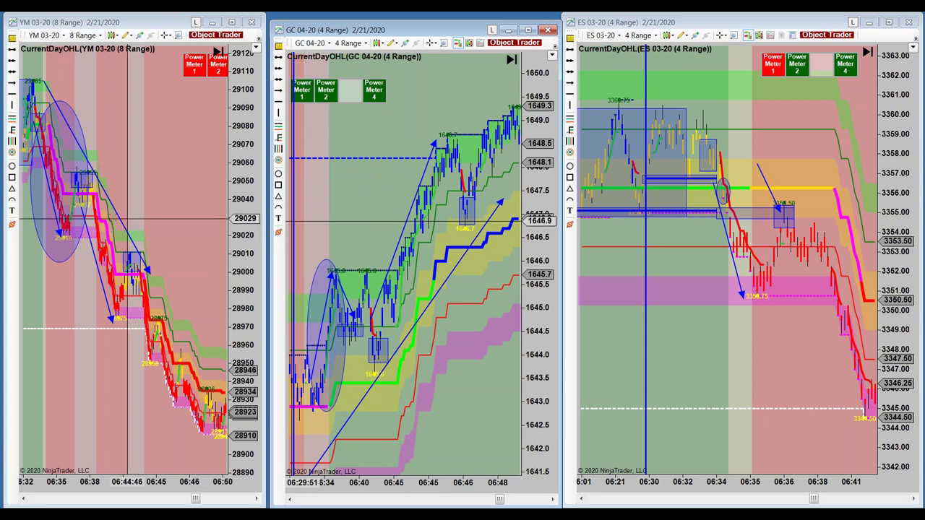
left_click(14, 84)
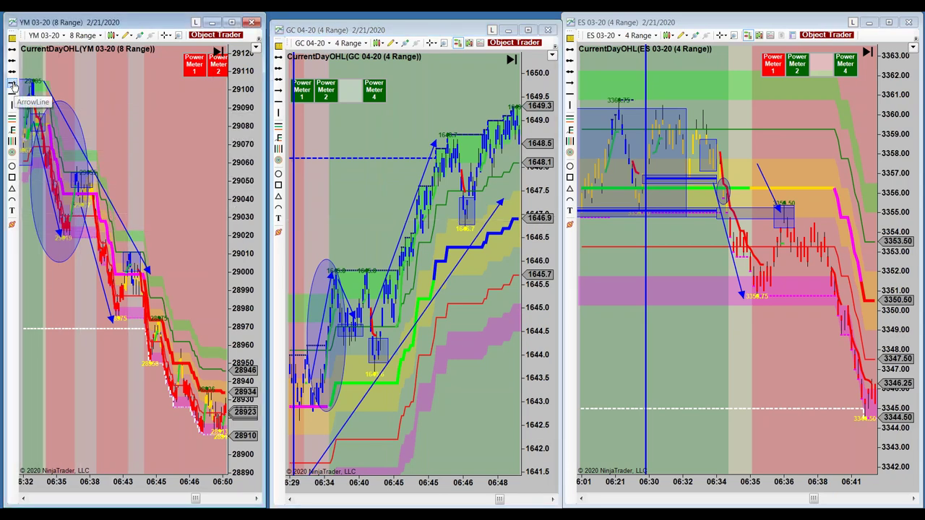
left_click(129, 284)
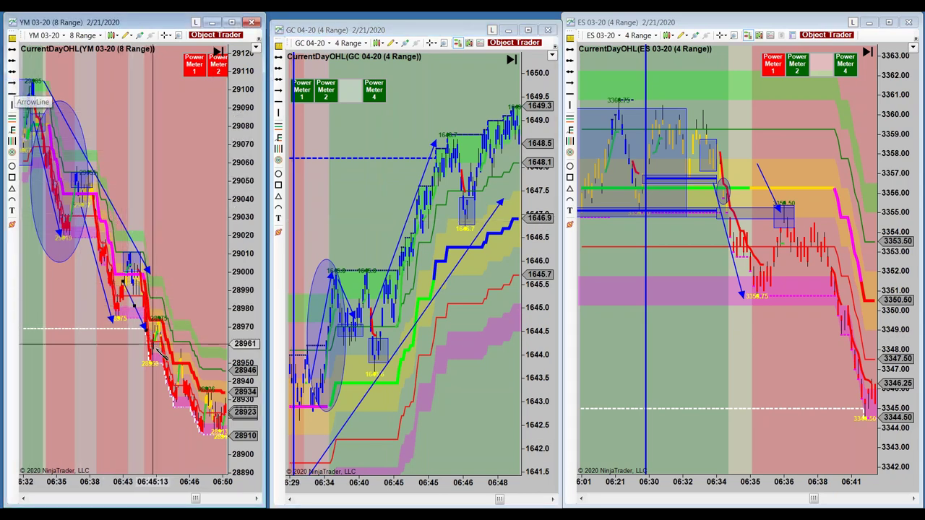
left_click(203, 442)
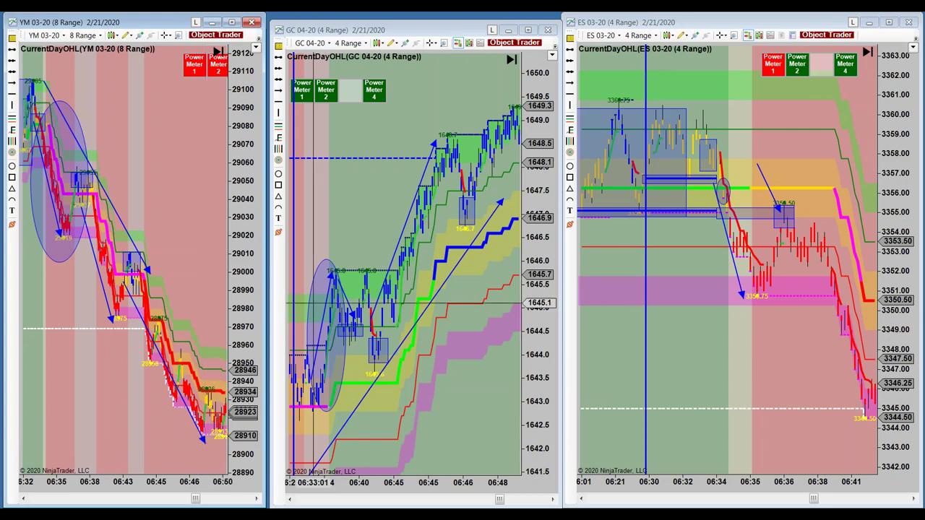
Step: Draw a falling arrow line on ES from the boxed retracement high near 3354.4 down to about 3343.5
left_click(568, 85)
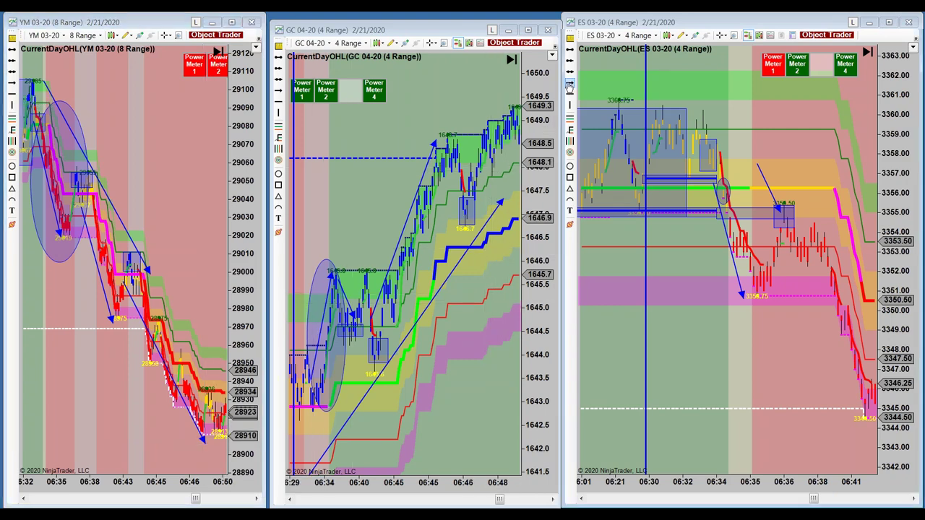
left_click(786, 224)
left_click(851, 410)
left_click_drag(853, 415, 868, 443)
Step: Draw a small ellipse on ES around the bounce near 06:50, from about 3340.2 to 3338.6
scroll(773, 374, "down", 5)
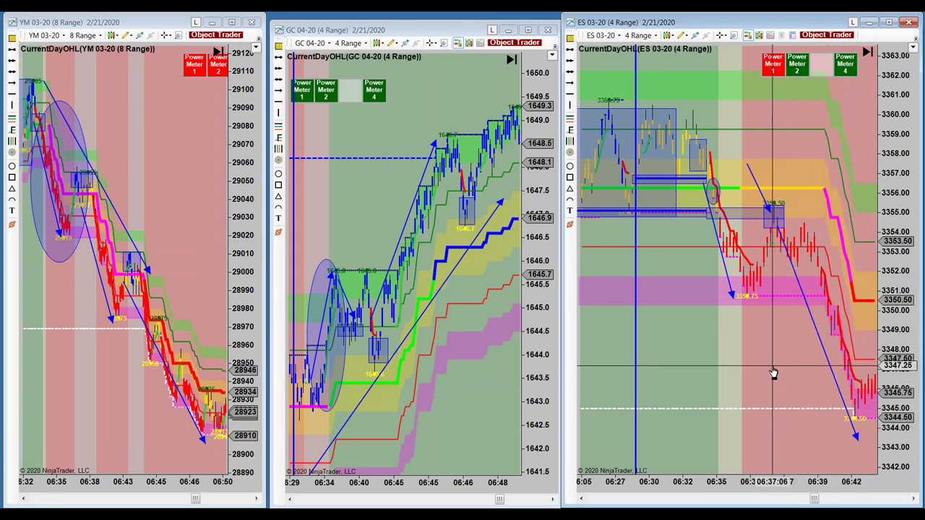
left_click_drag(729, 378, 623, 391)
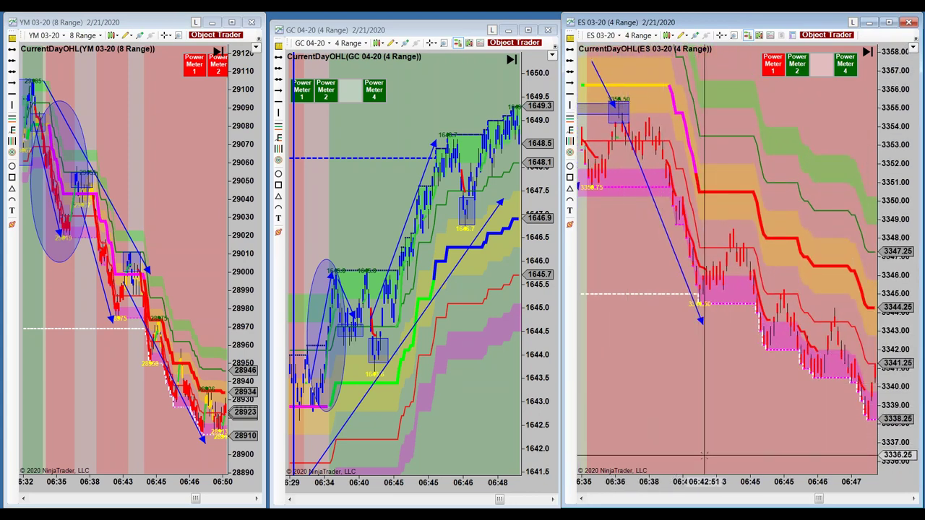
scroll(718, 477, "down", 1)
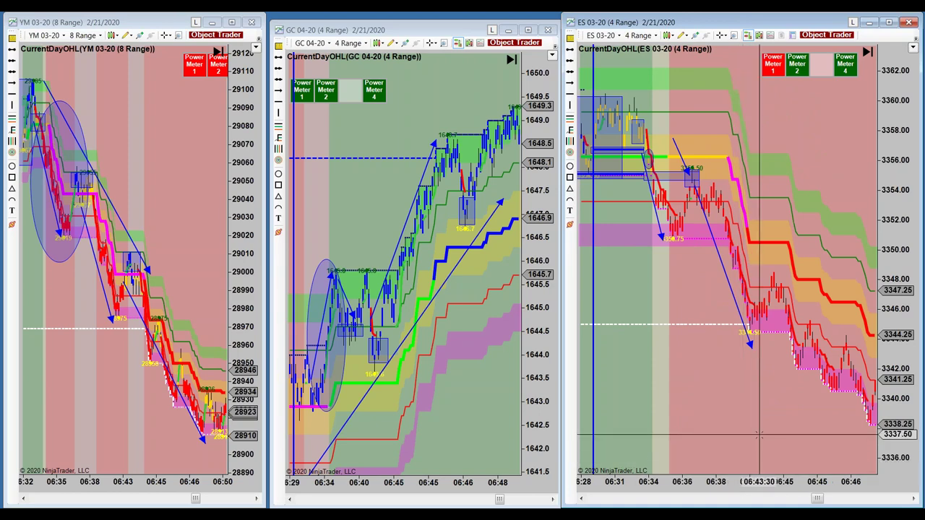
scroll(739, 438, "down", 2)
scroll(711, 445, "down", 2)
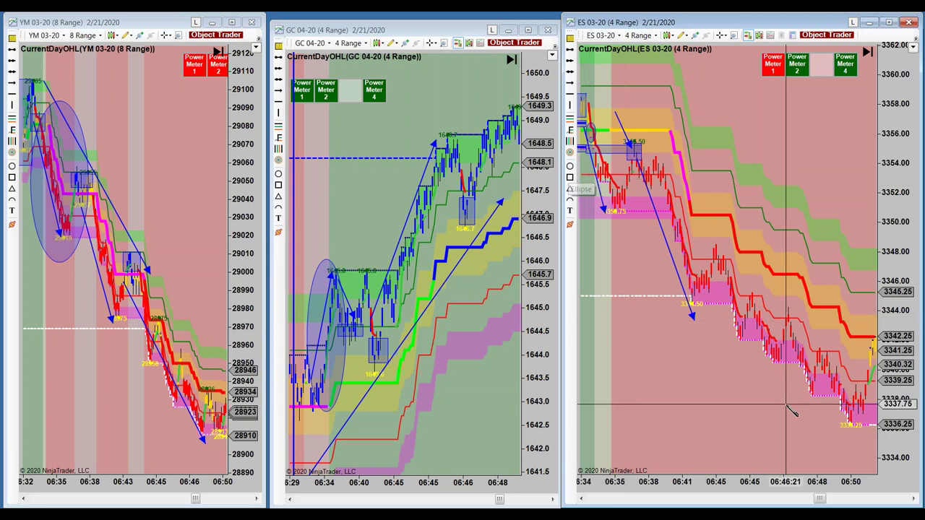
left_click_drag(859, 371, 876, 388)
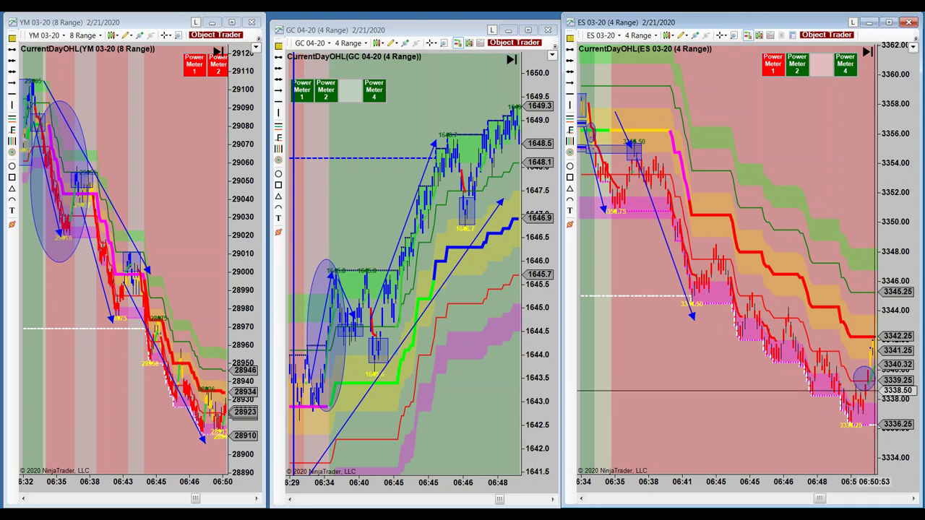
Step: Extend the long falling ES arrow so its tip ends inside the small ellipse at about 3339.25
left_click_drag(694, 318, 867, 396)
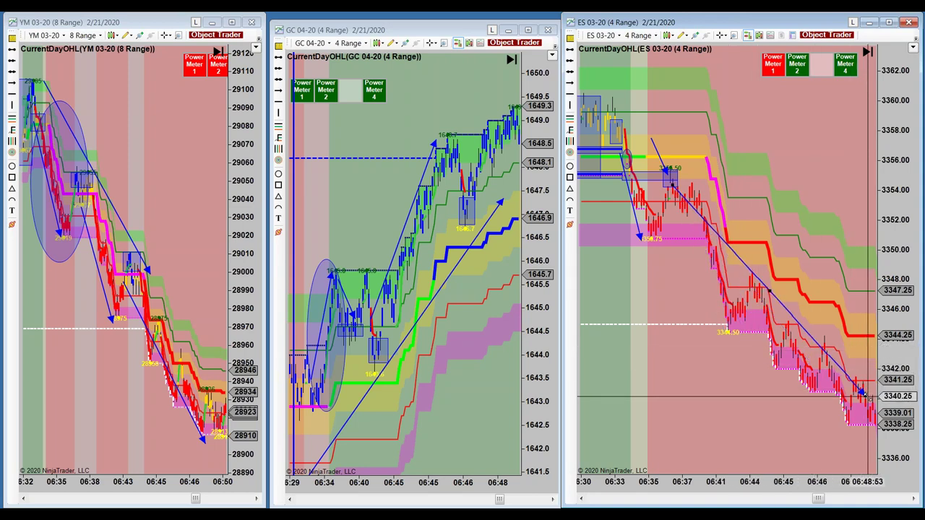
left_click_drag(858, 242, 818, 236)
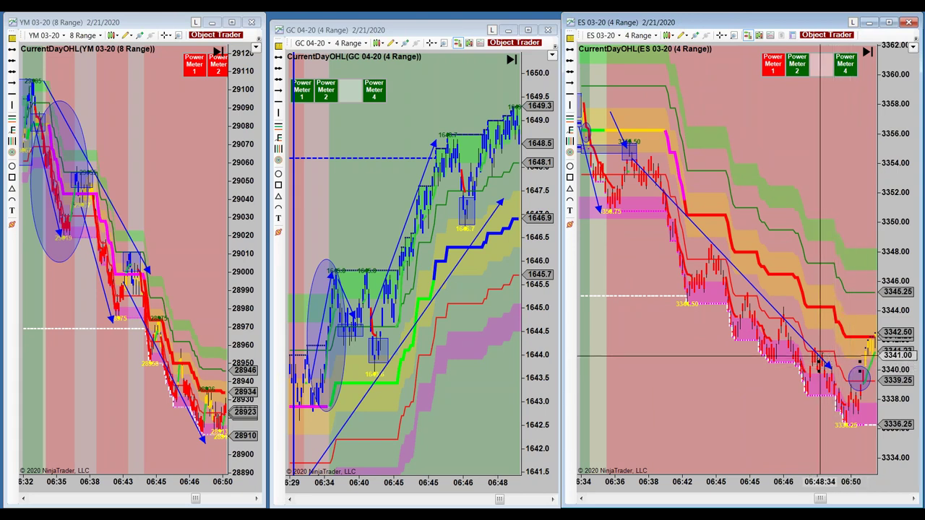
left_click_drag(828, 370, 861, 379)
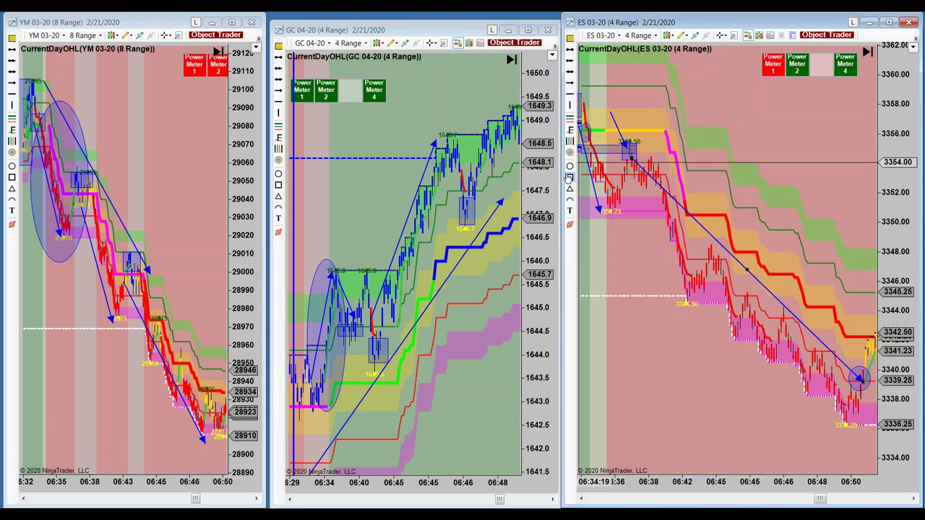
Step: Widen the ES window and add the three-line note "ES Short +15 points or 60 ticks", "1 lot = $750", "2 lot = $1,500"
left_click_drag(563, 179, 527, 185)
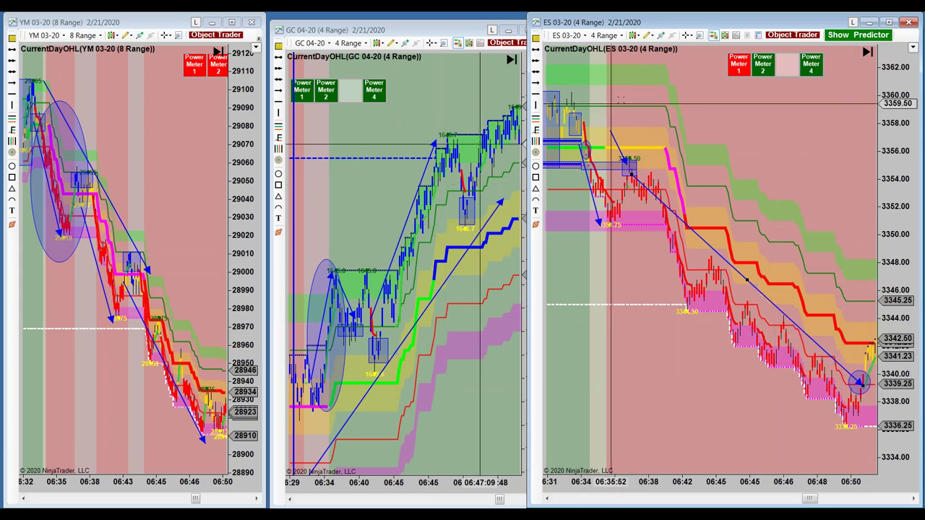
left_click(538, 215)
left_click(770, 175)
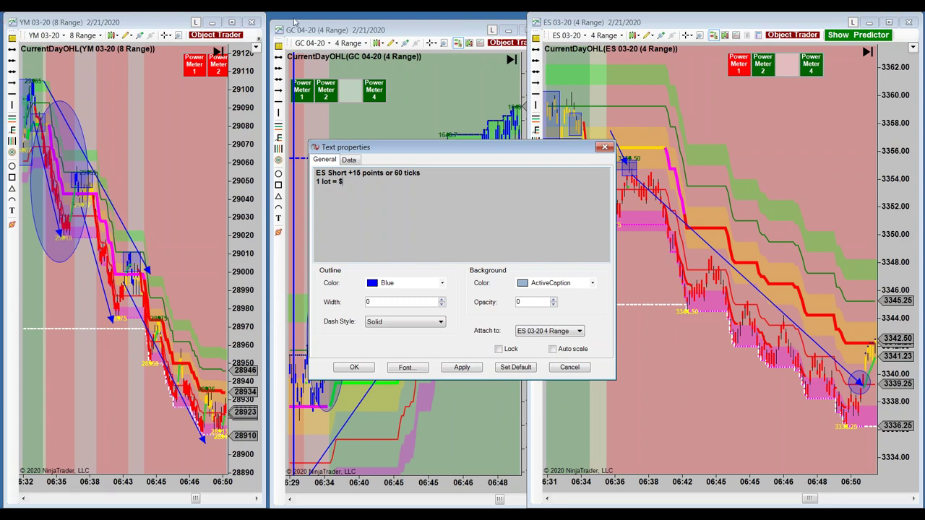
left_click_drag(478, 153, 374, 120)
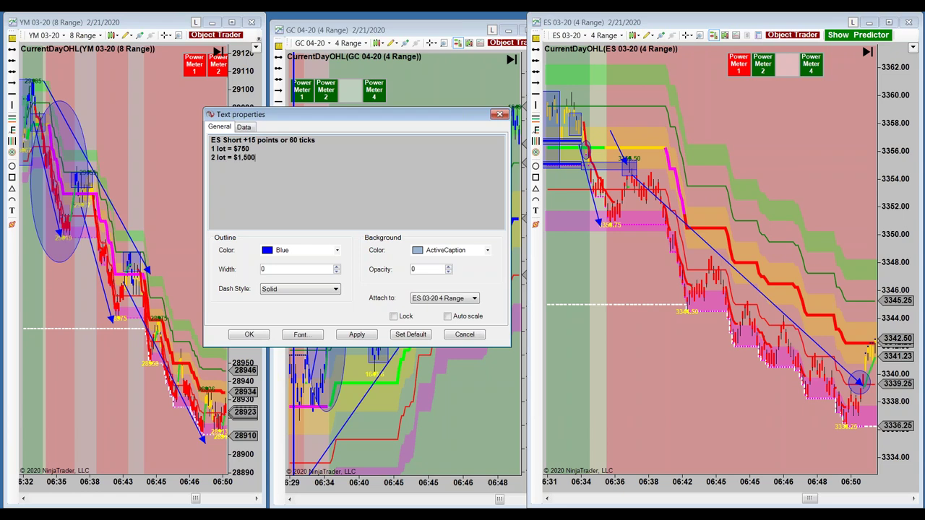
left_click(250, 335)
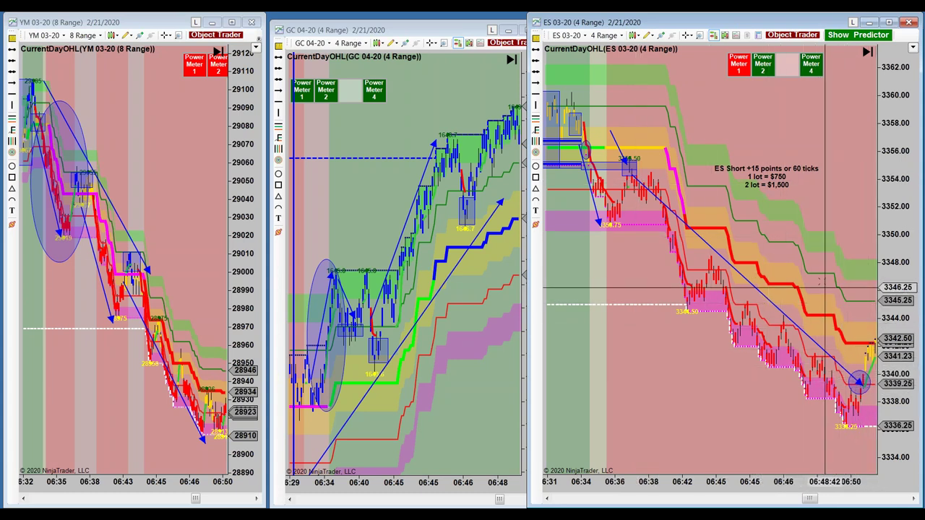
Step: Move the ES Short note slightly lower and frame it with a rectangle from about 3354.3 to 3350.4
left_click_drag(771, 177, 787, 200)
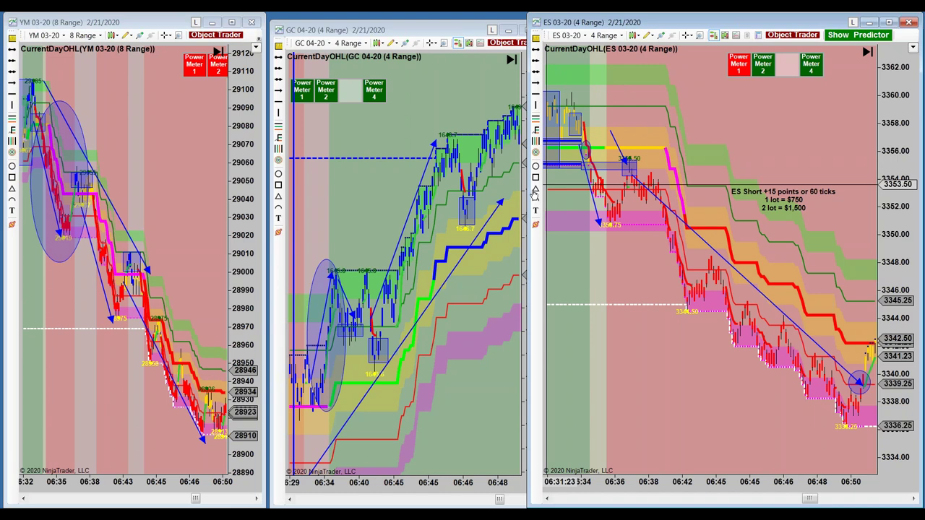
left_click(536, 177)
left_click(718, 174)
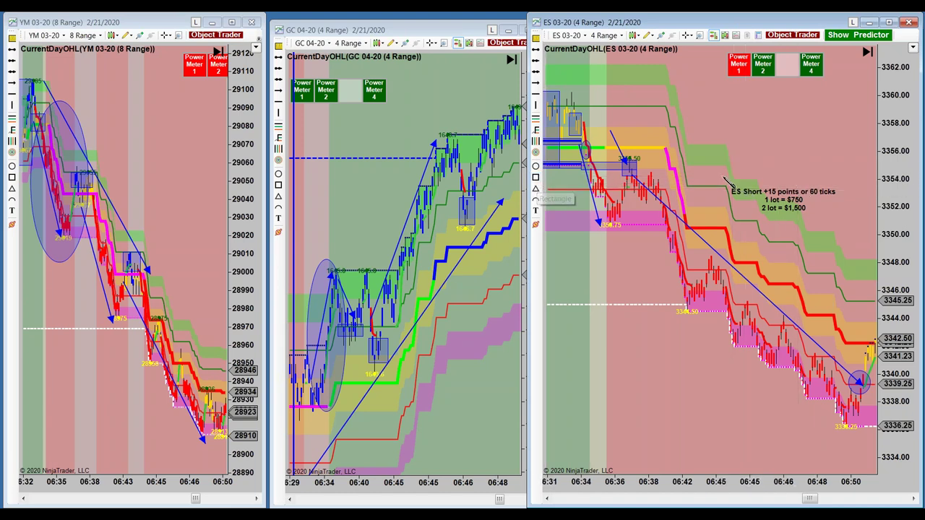
left_click(848, 229)
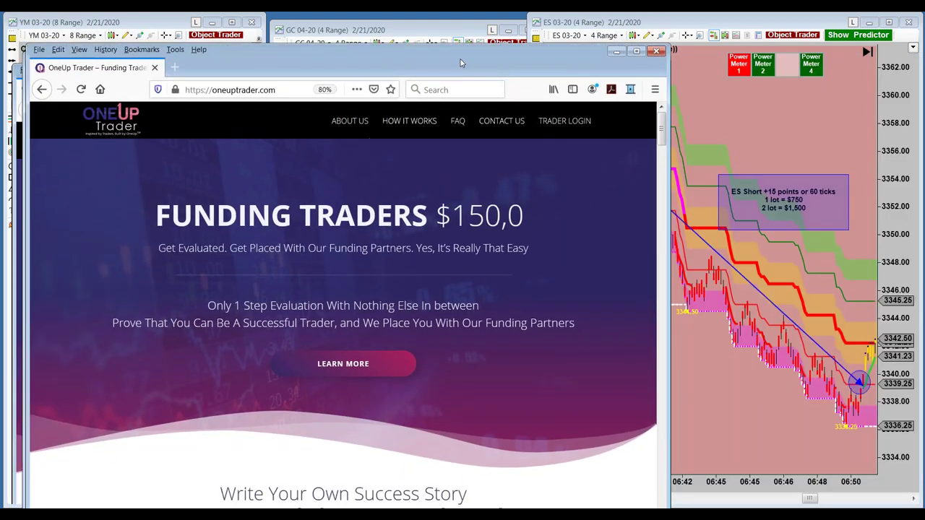
Step: Place the OneUp Trader browser window beside the ES chart and narrow it until the chart is uncovered
left_click_drag(445, 82, 446, 43)
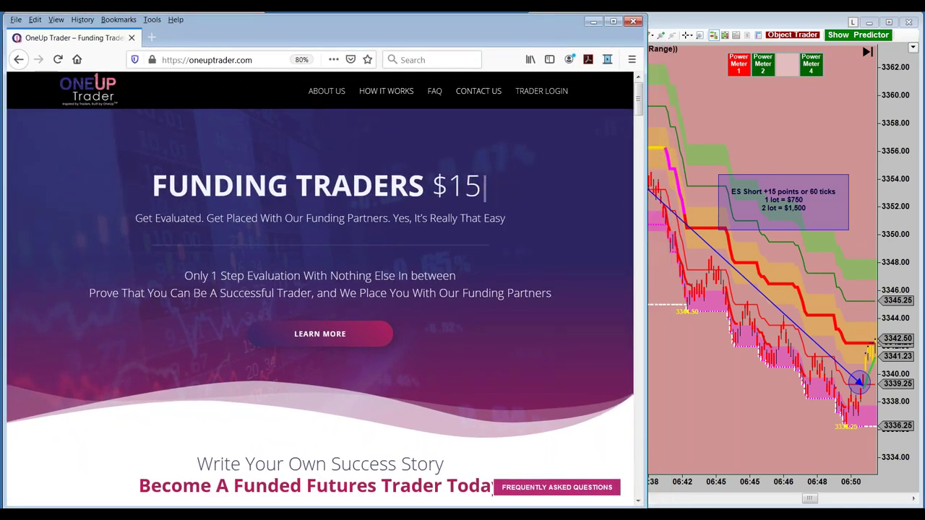
left_click_drag(646, 498, 504, 499)
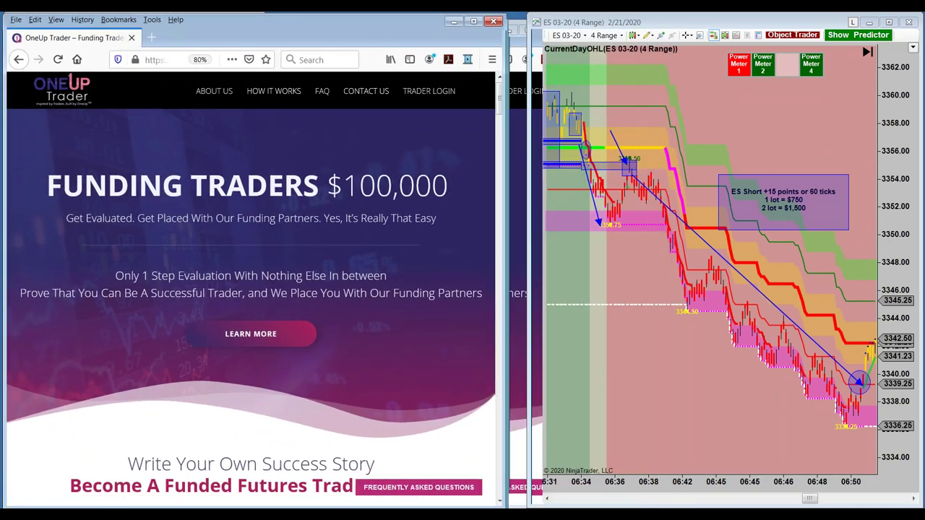
Step: Examine the Beginner $50,000 account terms under How It Works, highlighting the 80% split's $3,000 Profit Target, and clear the browser off the charts
left_click(280, 99)
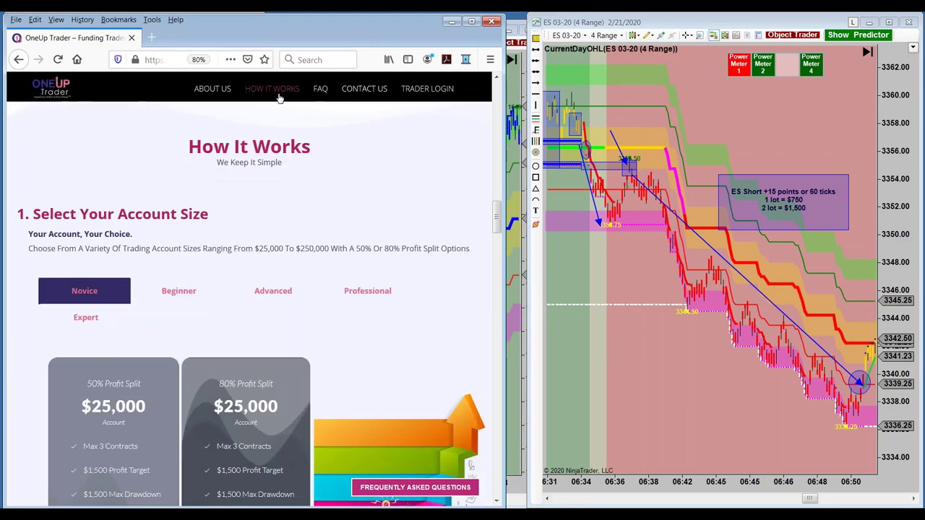
left_click(183, 293)
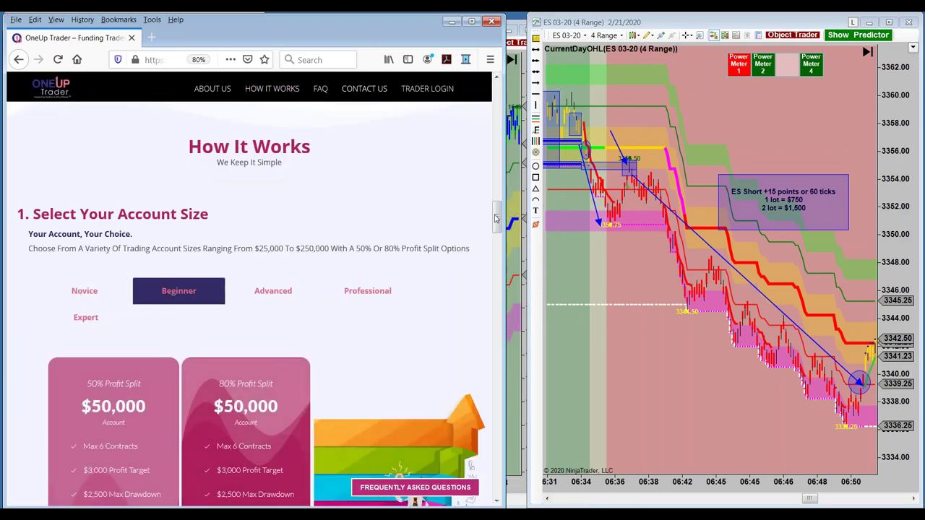
scroll(294, 249, "down", 3)
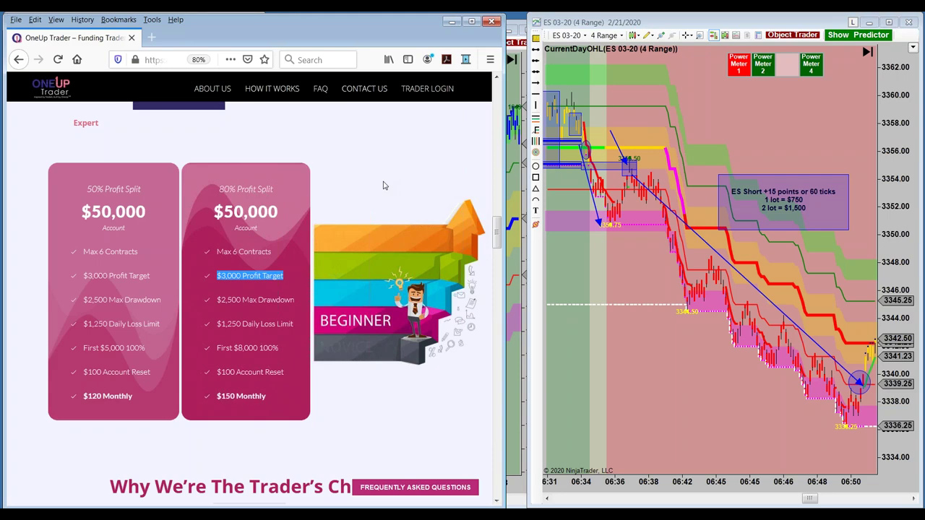
left_click_drag(334, 26, 826, 67)
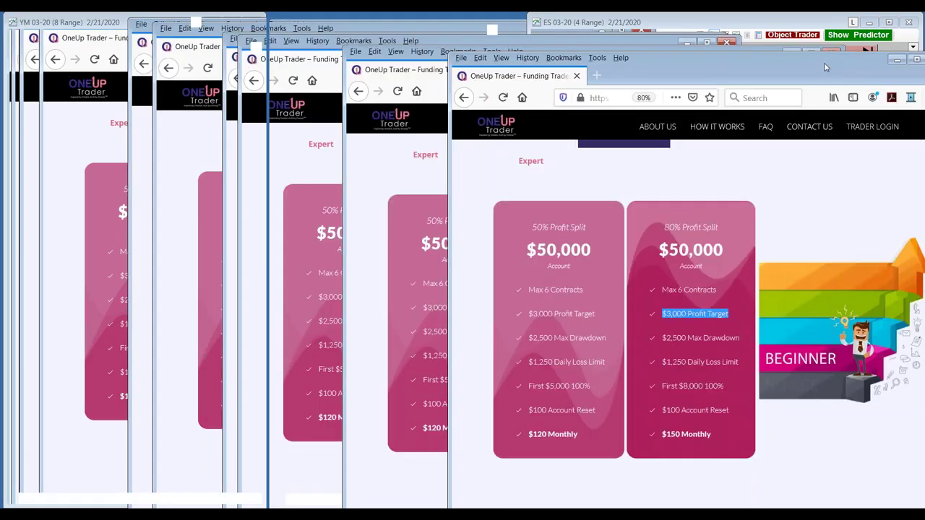
left_click(897, 59)
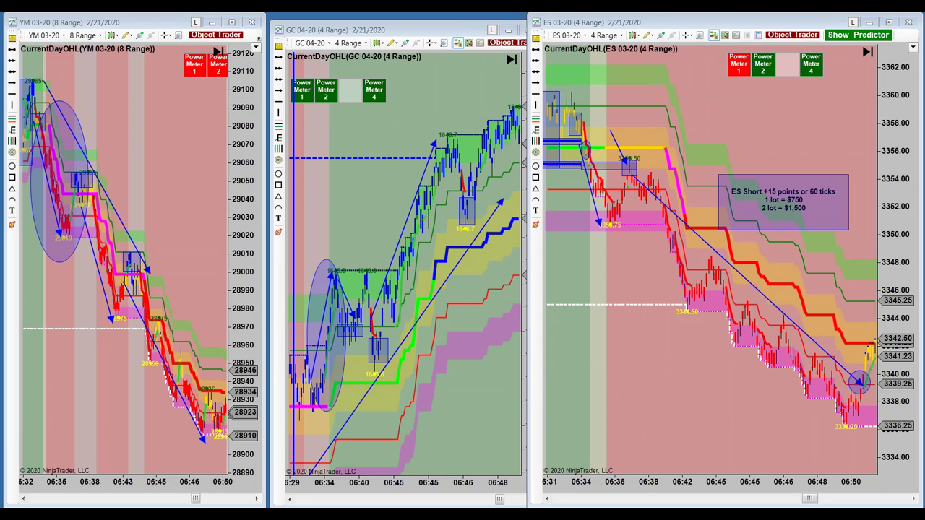
Step: Bring the OneUp Trader page back, highlight the Novice $25,000 80% split's $1,500 Profit Target, and move the browser off the charts
left_click_drag(924, 138, 333, 41)
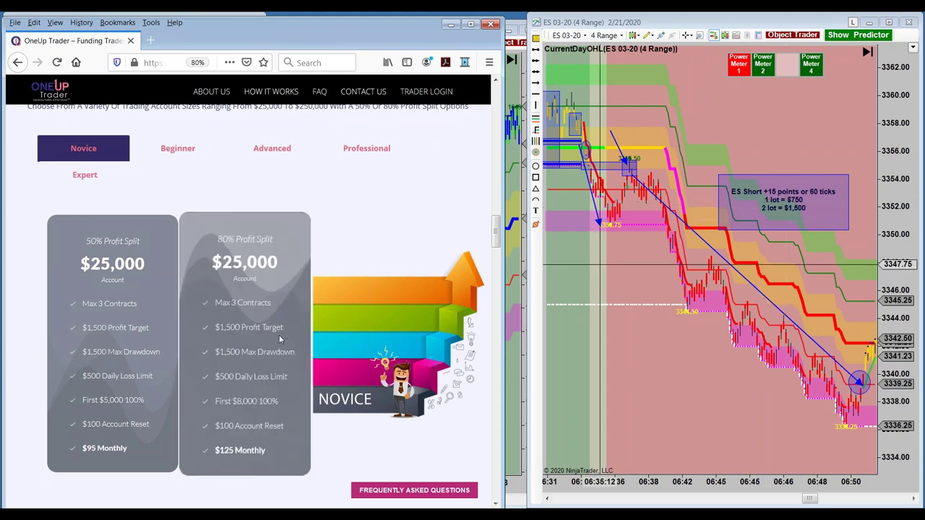
left_click_drag(212, 327, 292, 335)
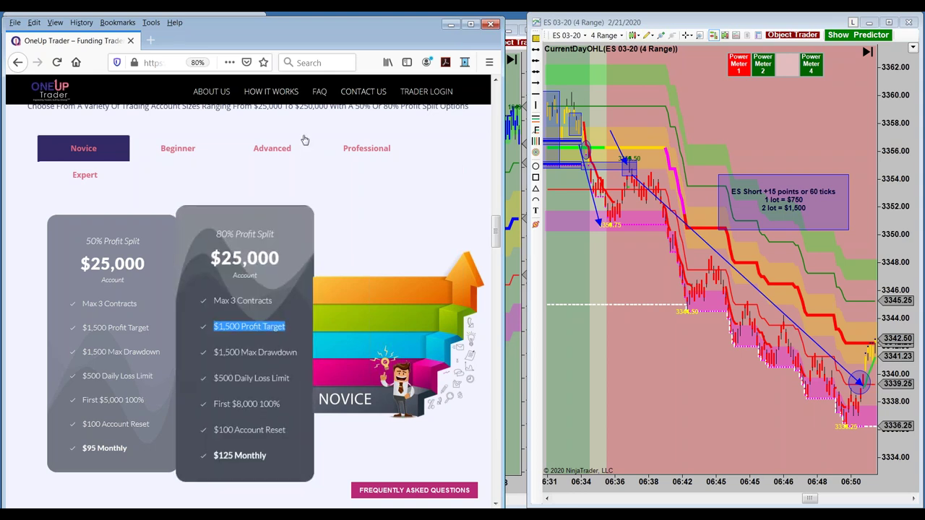
left_click_drag(350, 34, 924, 43)
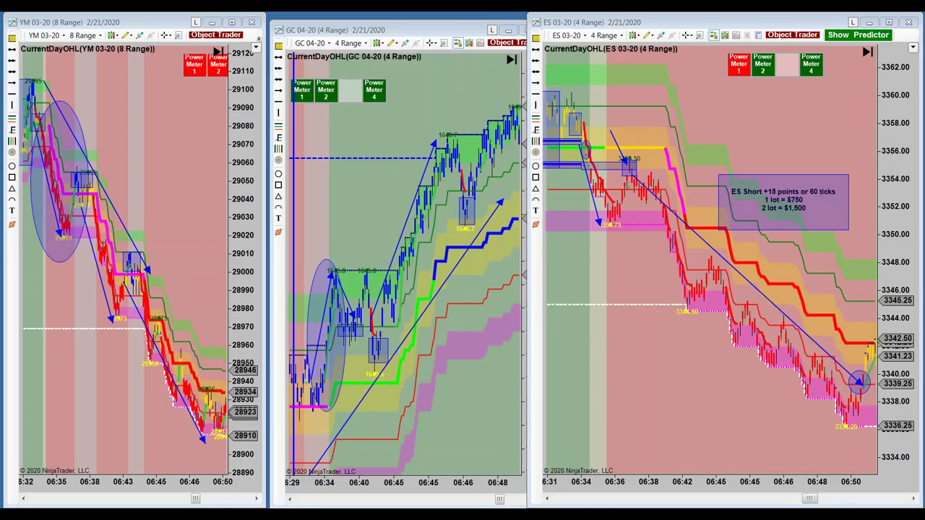